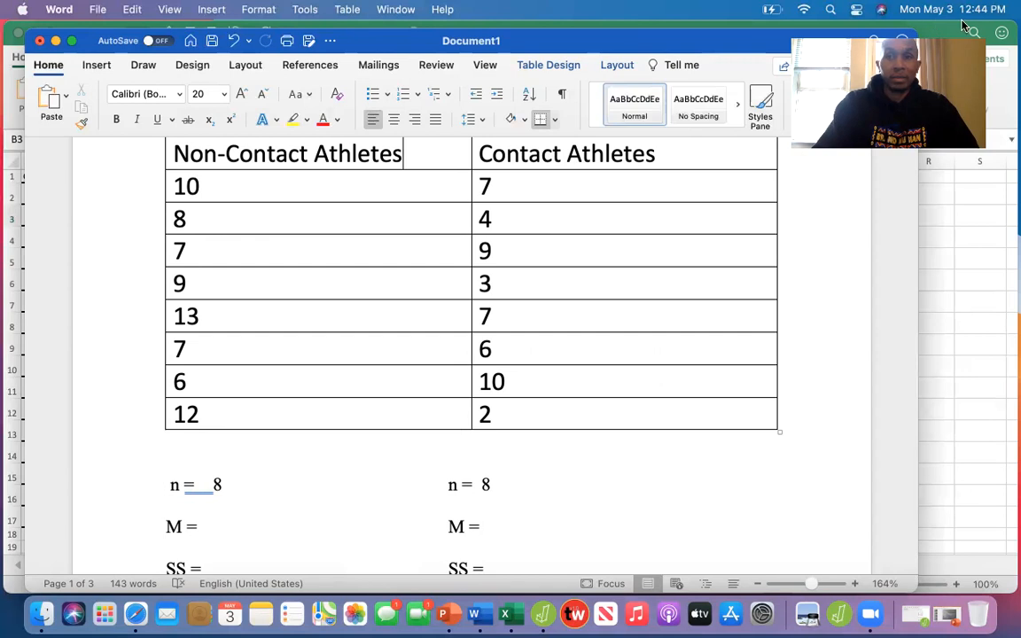
# Switch to the Contact sports workbook in Excel and inspect the Contact and Cognitive Performance column headers.
pyautogui.click(706, 27)
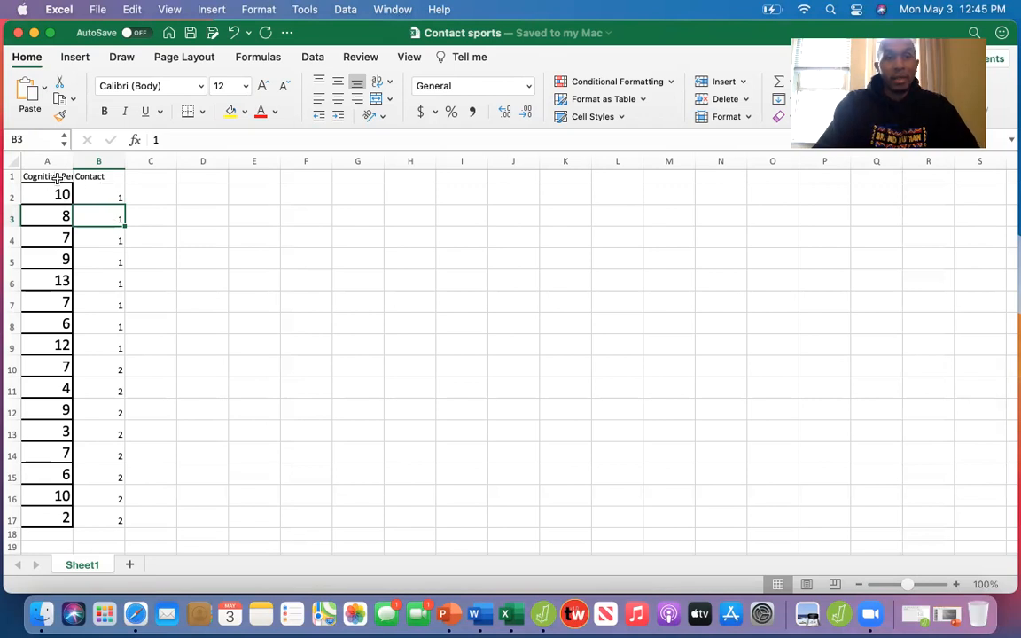
pyautogui.click(99, 179)
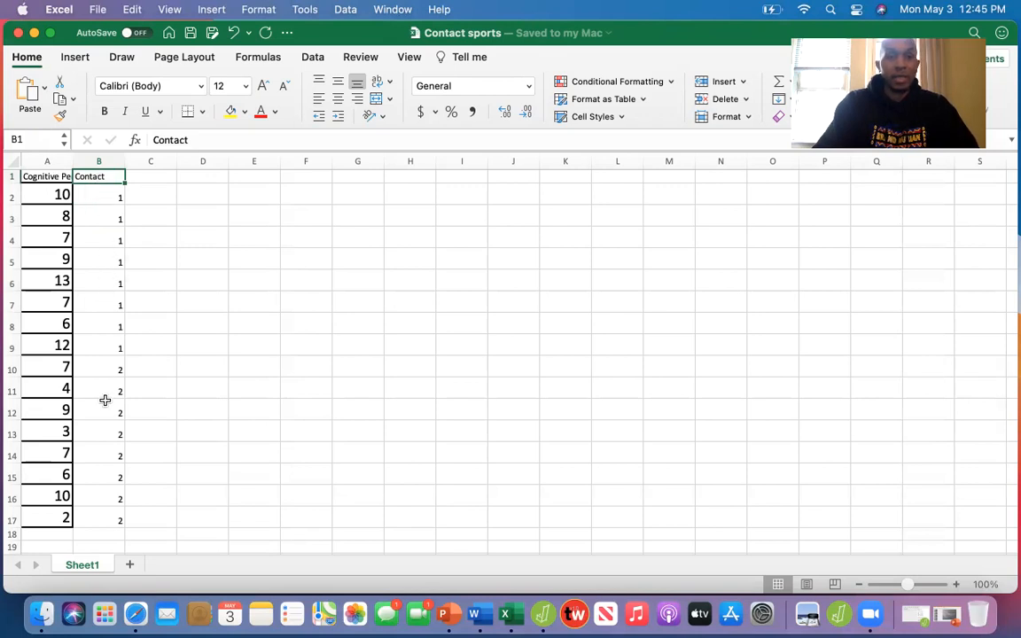
pyautogui.click(40, 176)
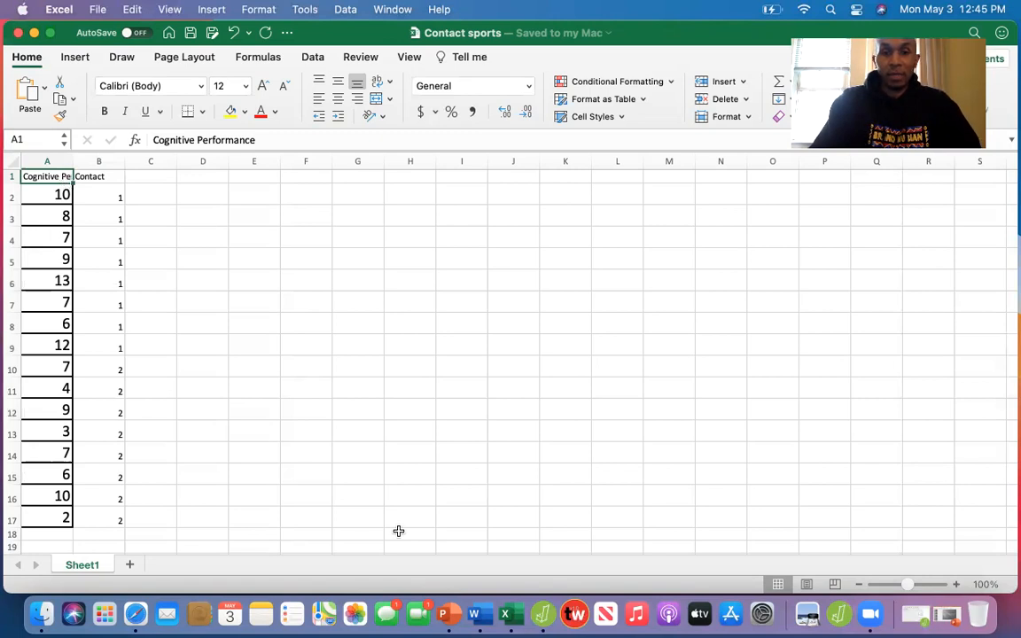
# Quit the running JASP application, using Force Quit for the unresponsive instance.
pyautogui.rightClick(542, 614)
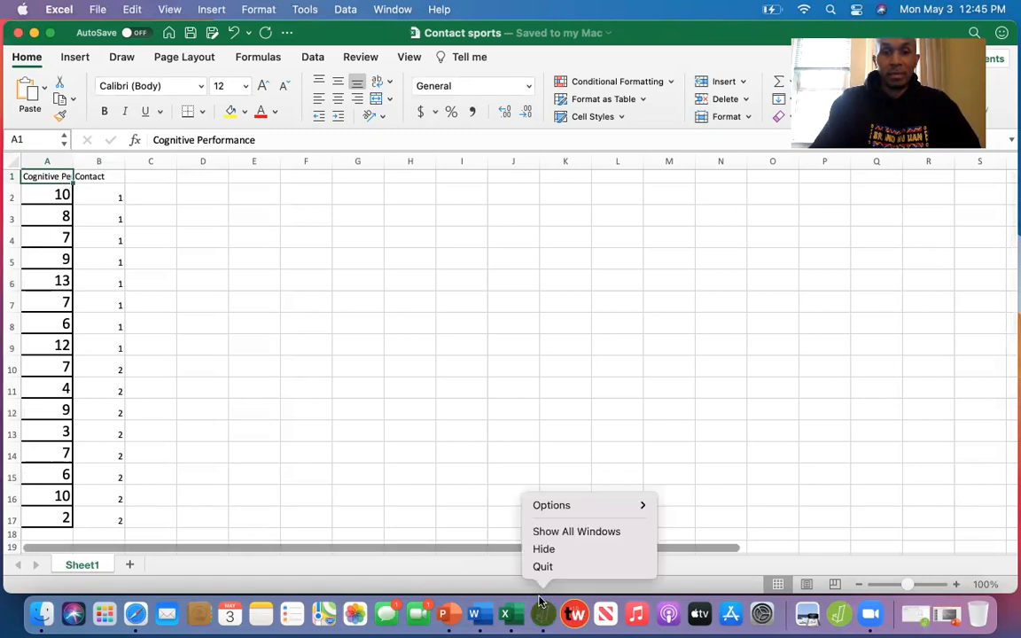
pyautogui.click(549, 568)
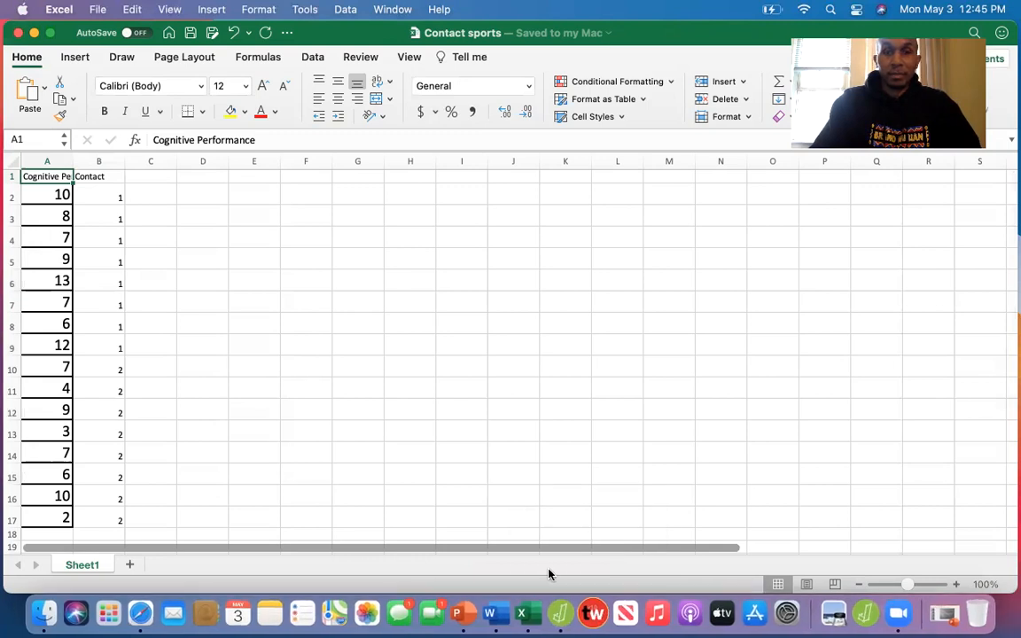
pyautogui.click(558, 621)
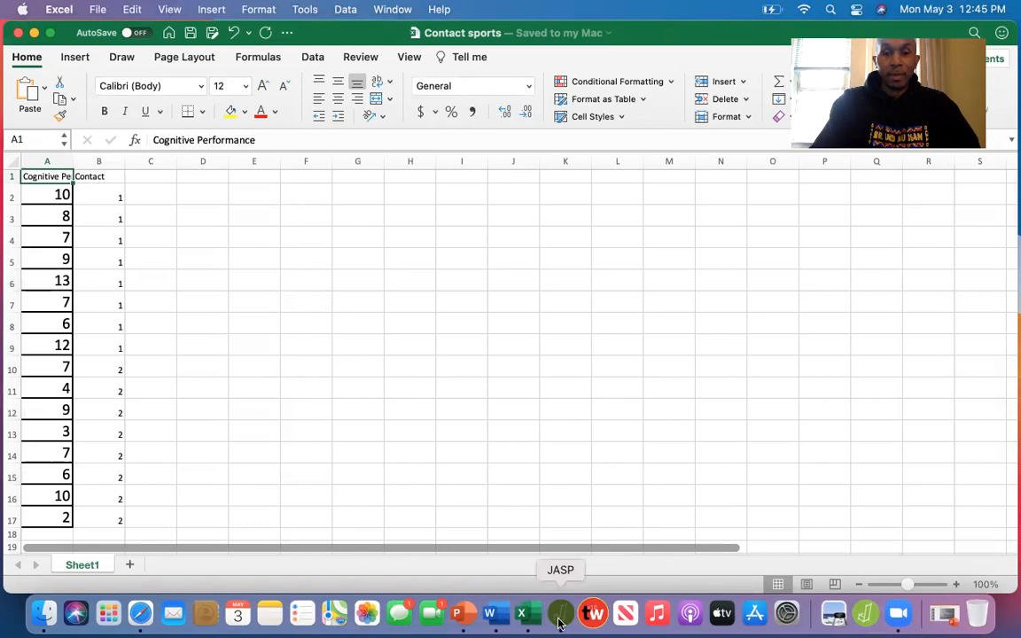
pyautogui.rightClick(558, 620)
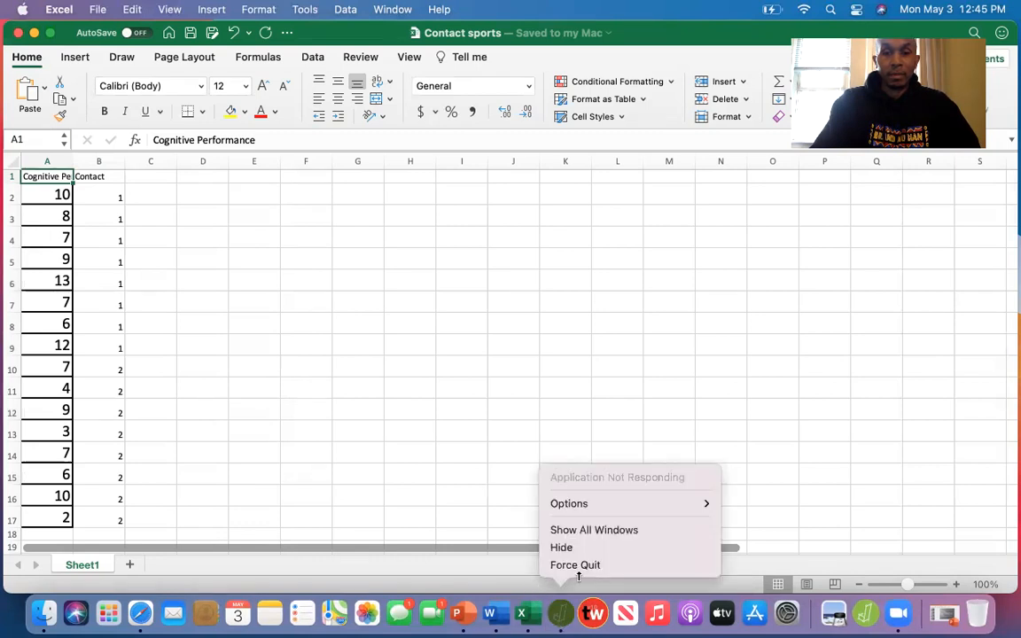
pyautogui.click(577, 566)
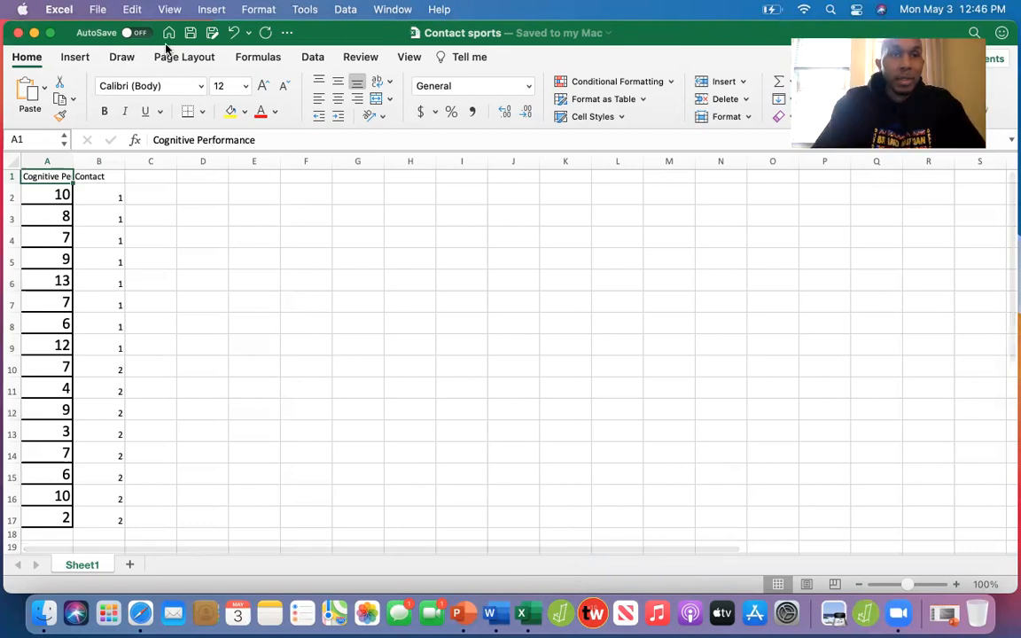
# Save the workbook as Contact sports on the Desktop in OpenDocument Spreadsheet (.ods) format, replacing the existing file.
pyautogui.click(213, 33)
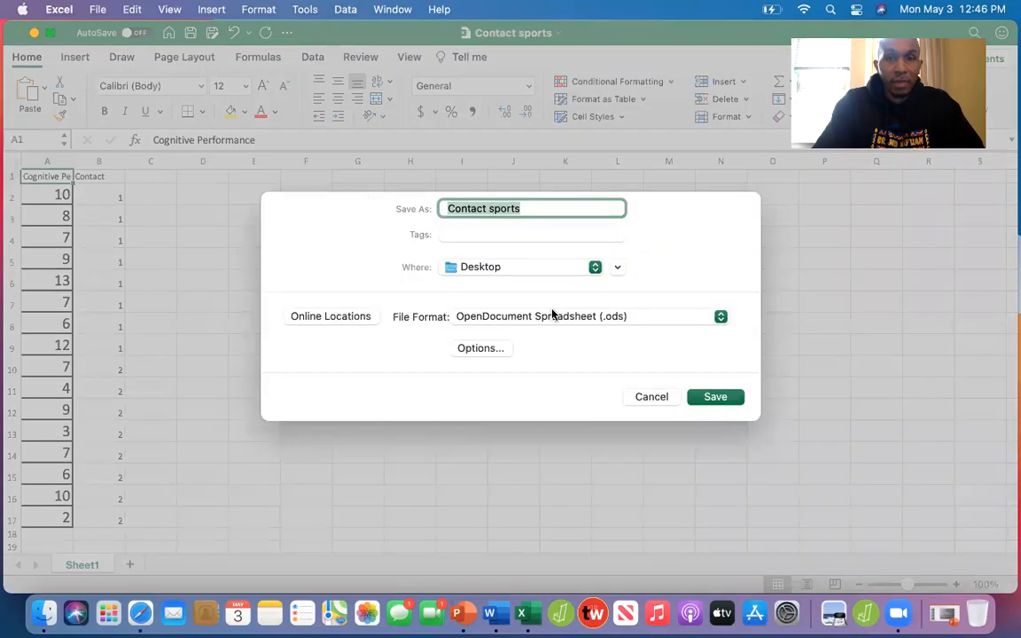
pyautogui.click(573, 320)
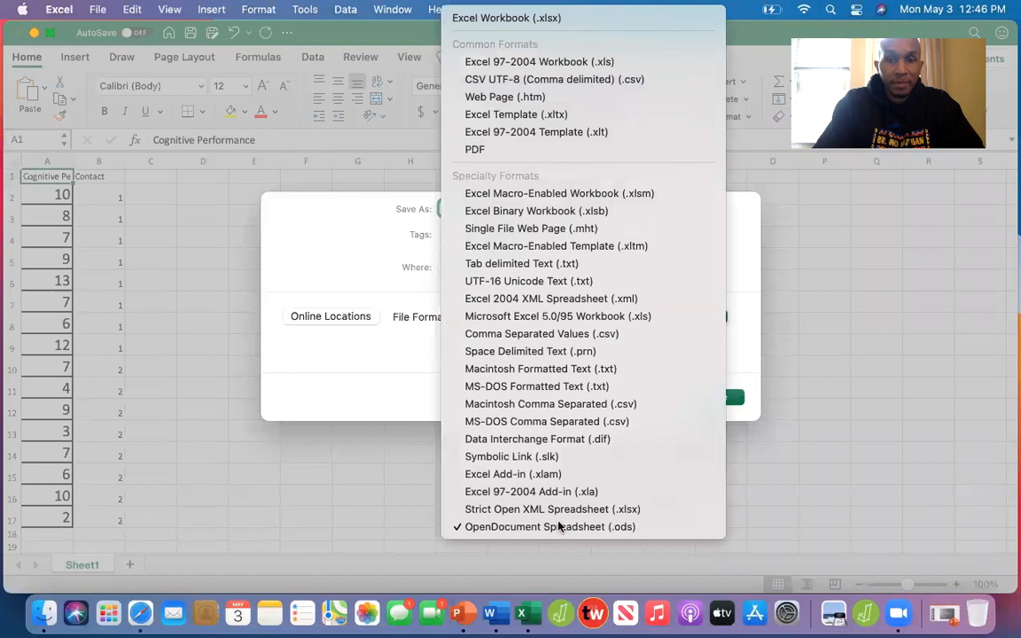
pyautogui.click(559, 527)
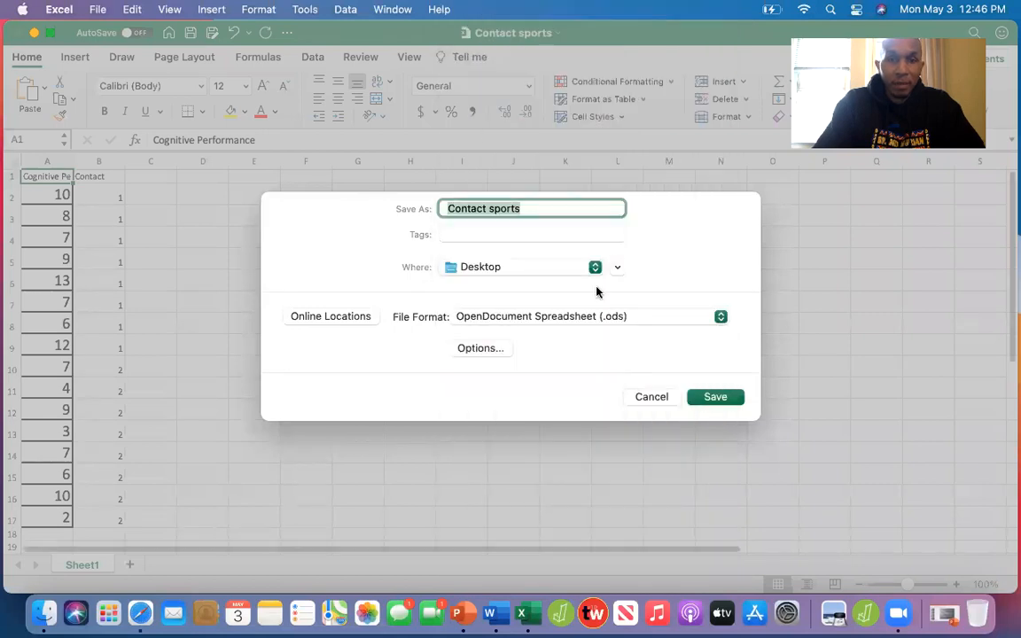
pyautogui.click(717, 397)
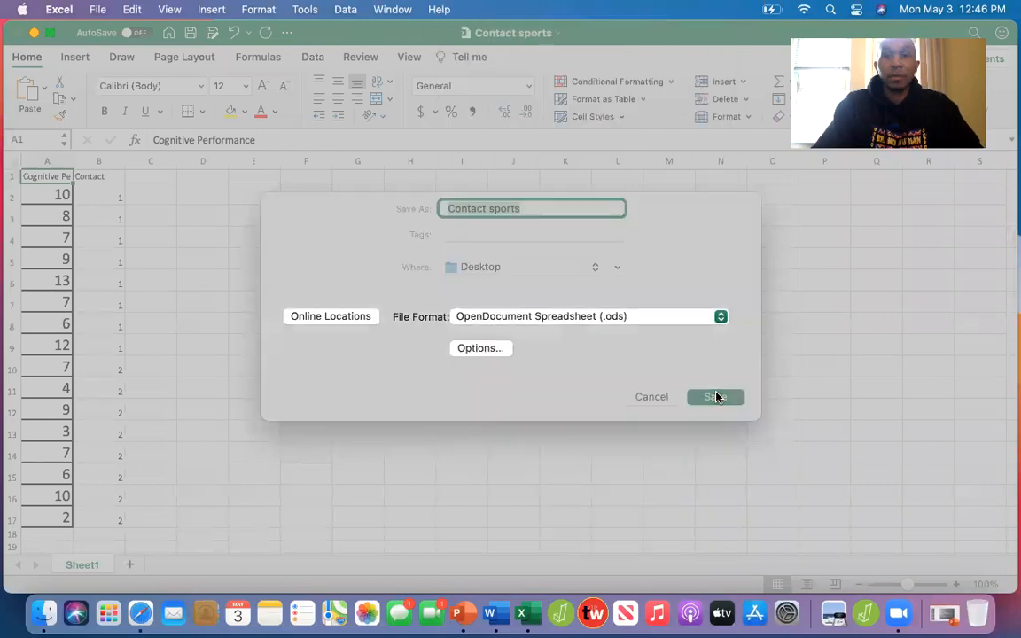
pyautogui.click(556, 381)
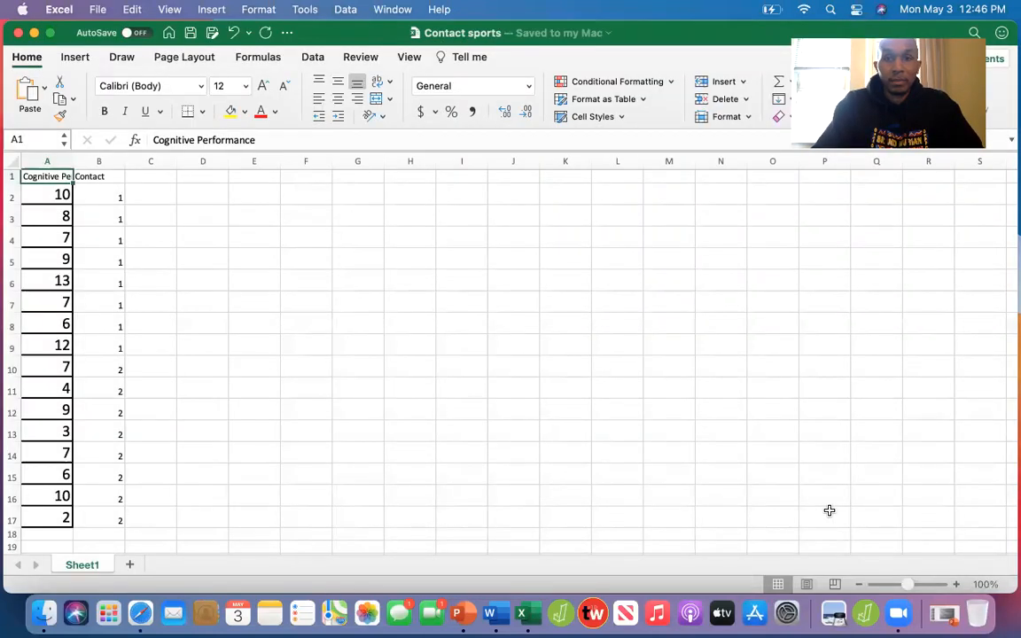
# Launch JASP and open the recent data file Contact sports.ods from the Desktop.
pyautogui.click(561, 613)
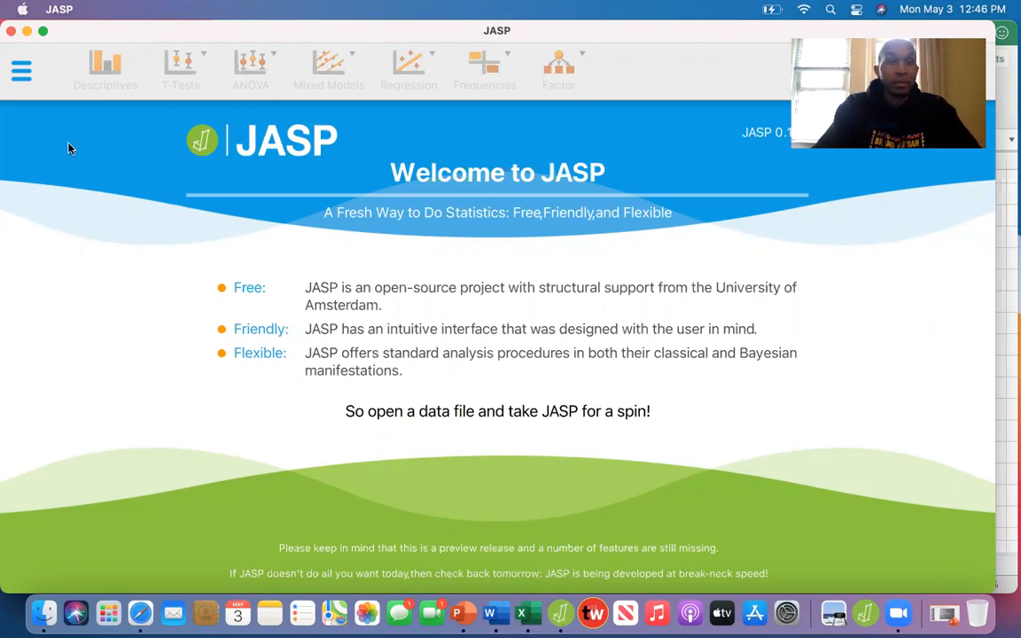
pyautogui.click(23, 72)
pyautogui.click(129, 124)
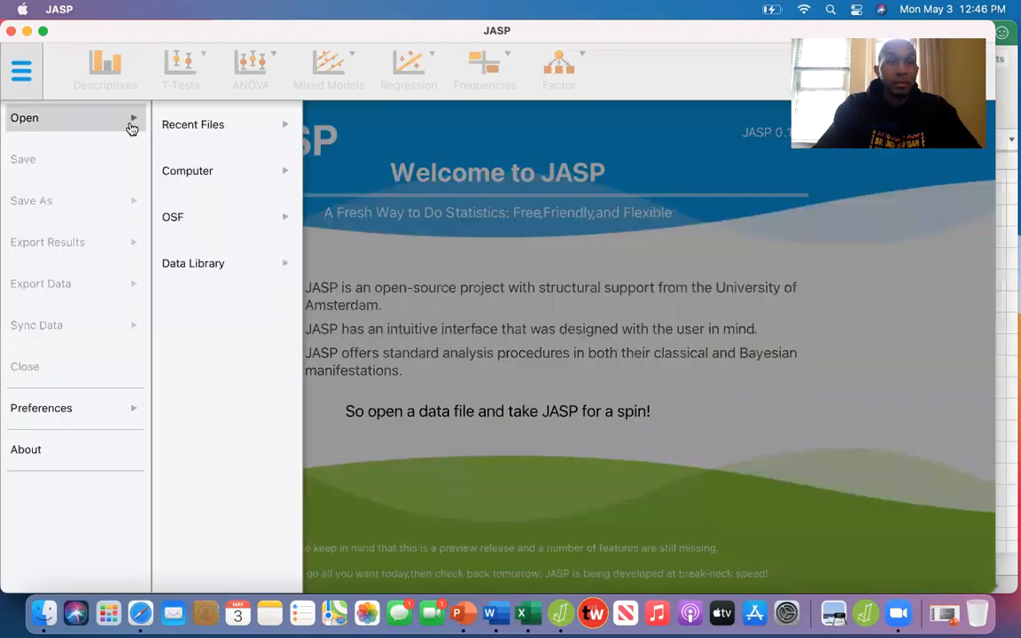
pyautogui.click(223, 130)
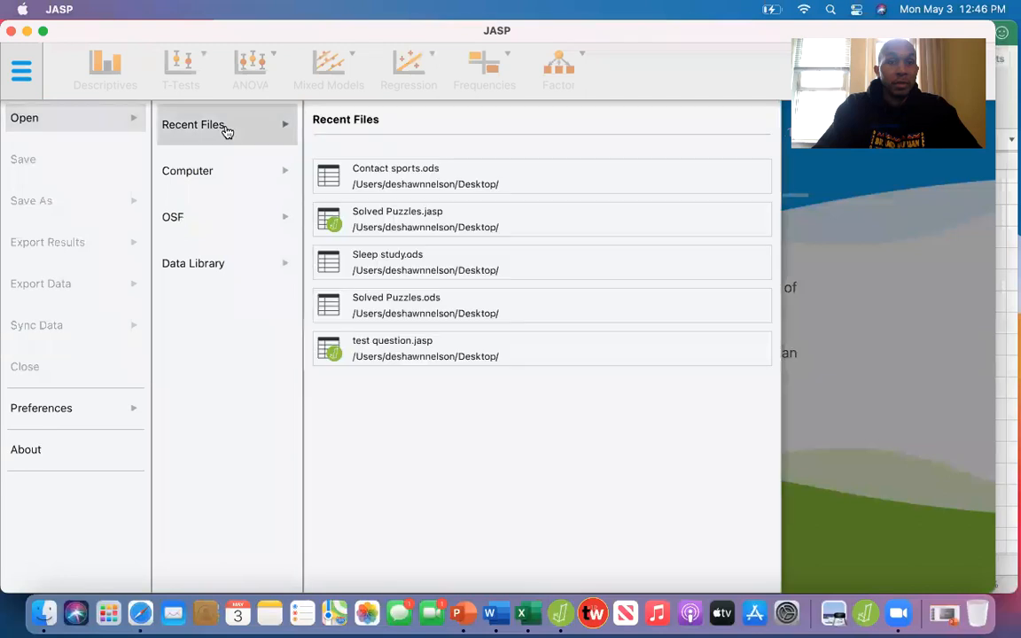
pyautogui.click(474, 184)
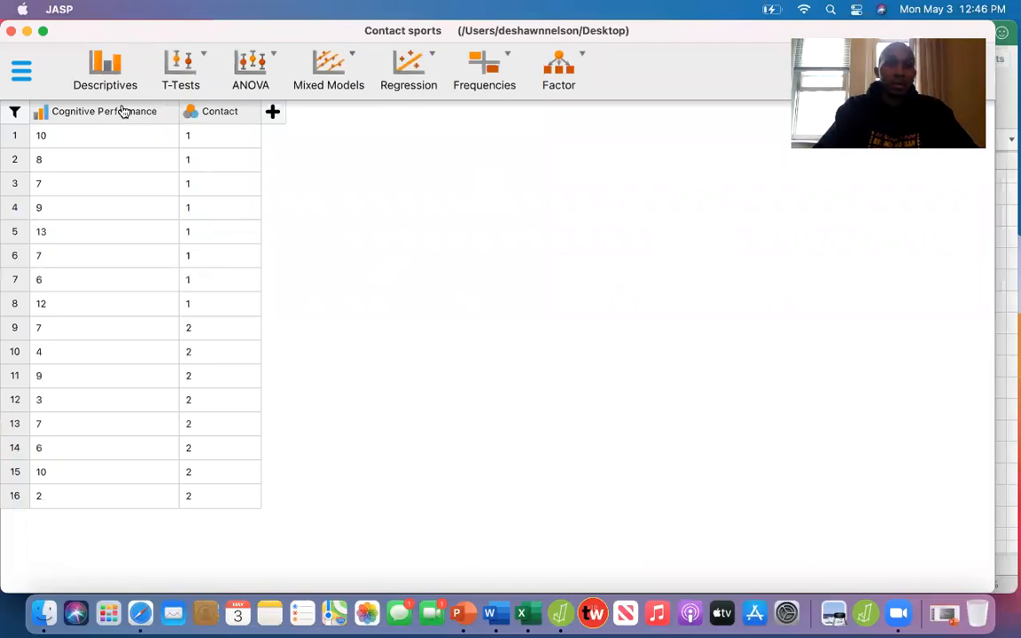
# Run a Descriptives analysis on Cognitive Performance, split by Contact.
pyautogui.click(102, 63)
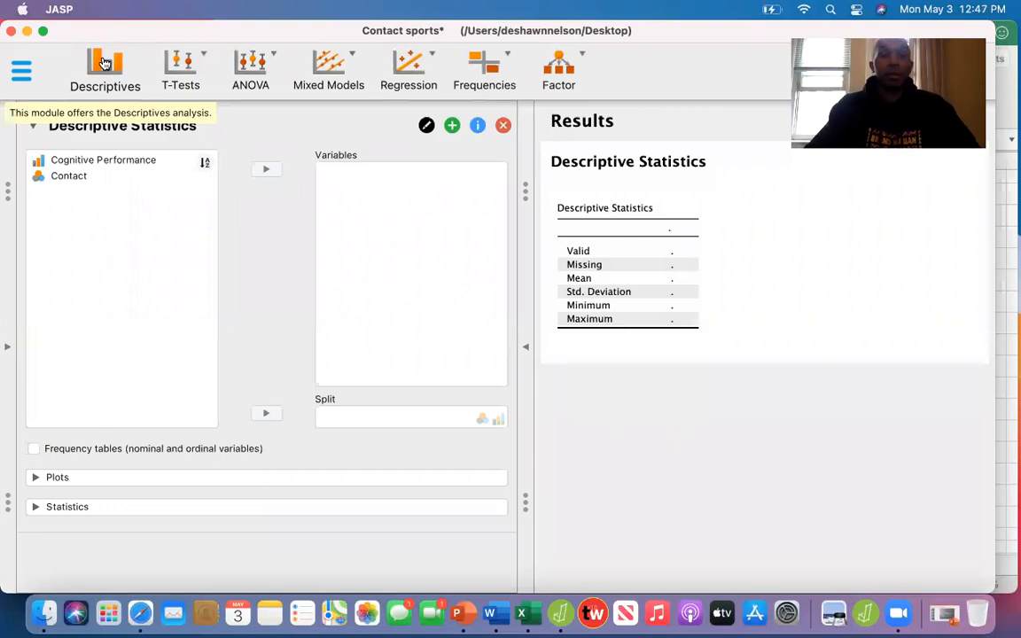
pyautogui.click(117, 163)
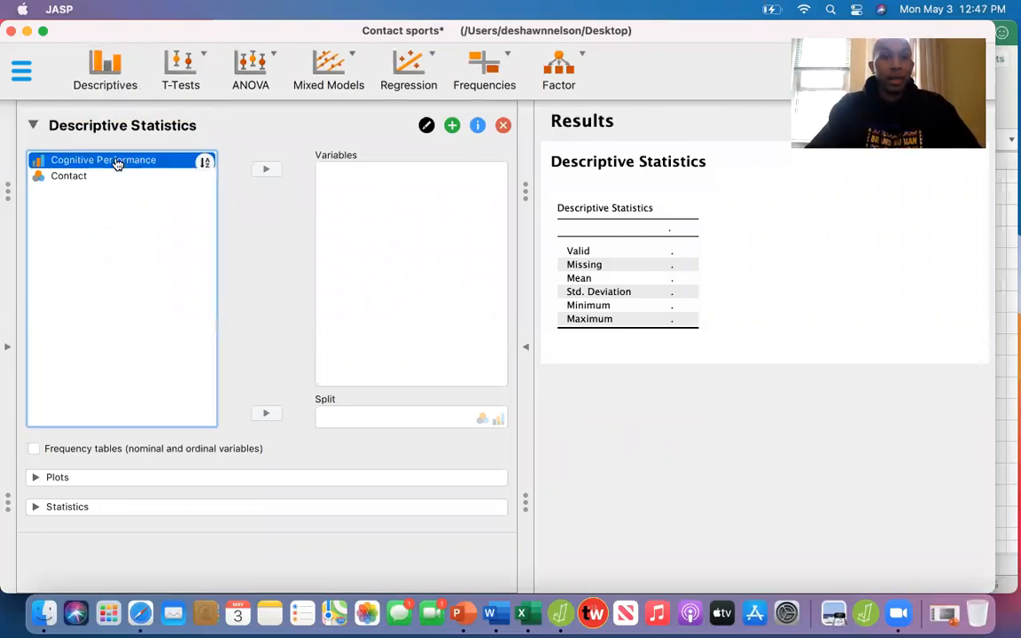
pyautogui.click(266, 169)
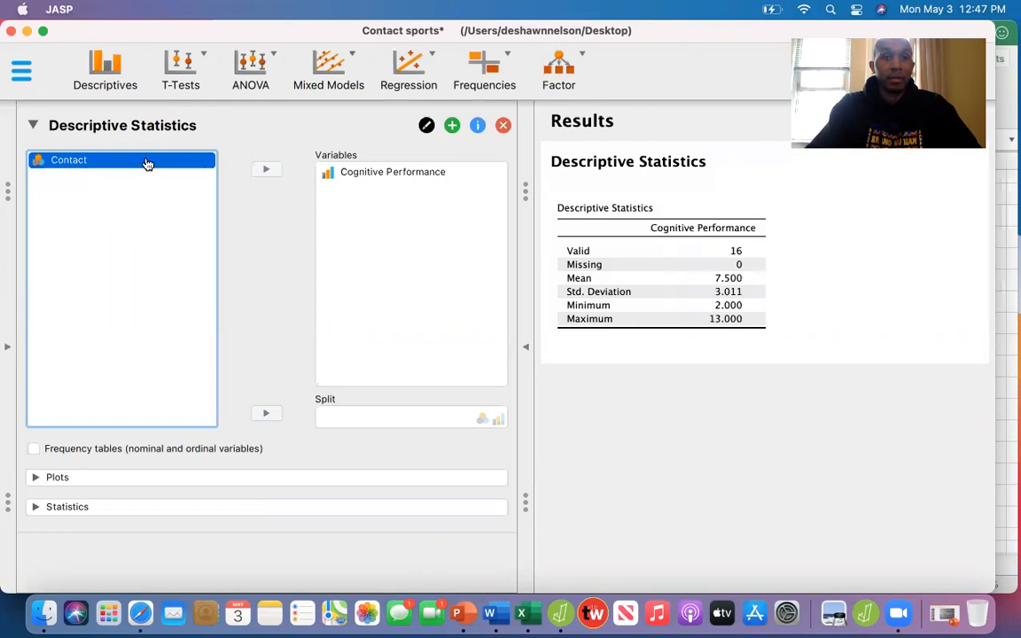
pyautogui.click(266, 414)
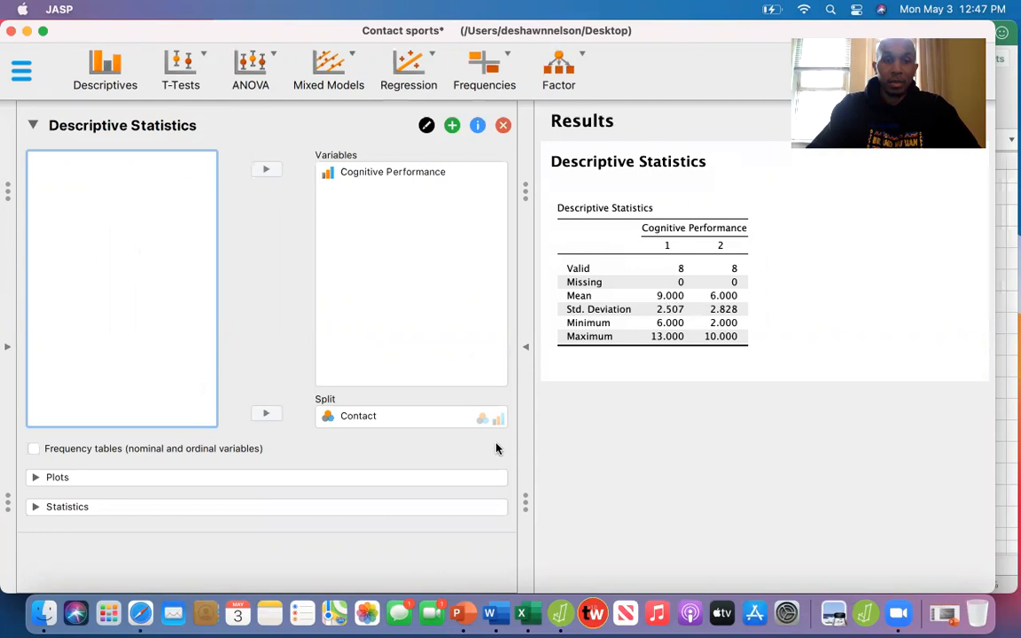
# Add the median and mode to the descriptive statistics of Cognitive Performance.
pyautogui.click(35, 508)
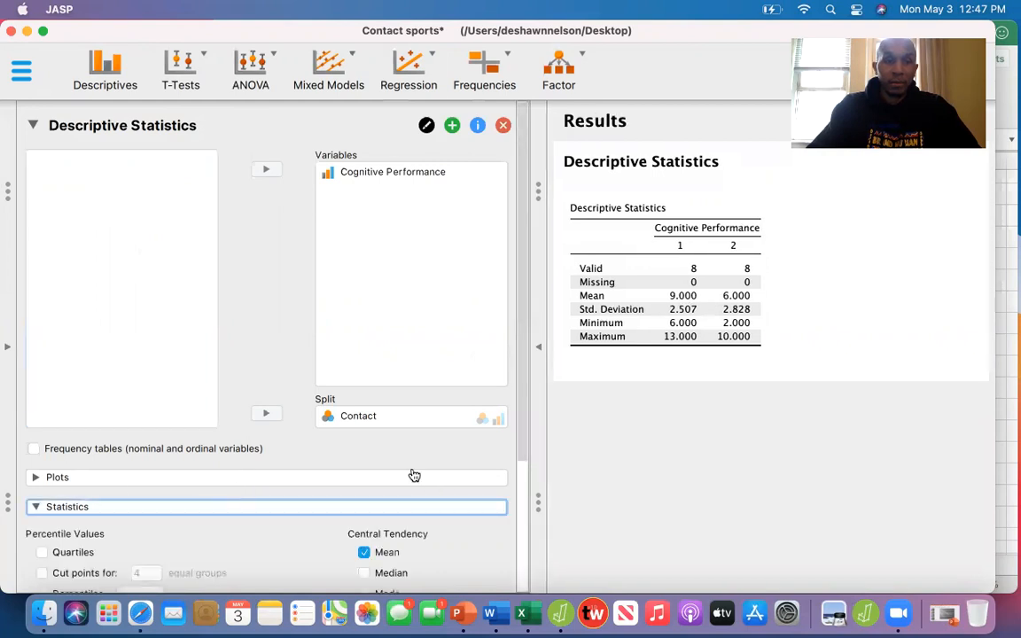
pyautogui.scroll(-3, 519, 443)
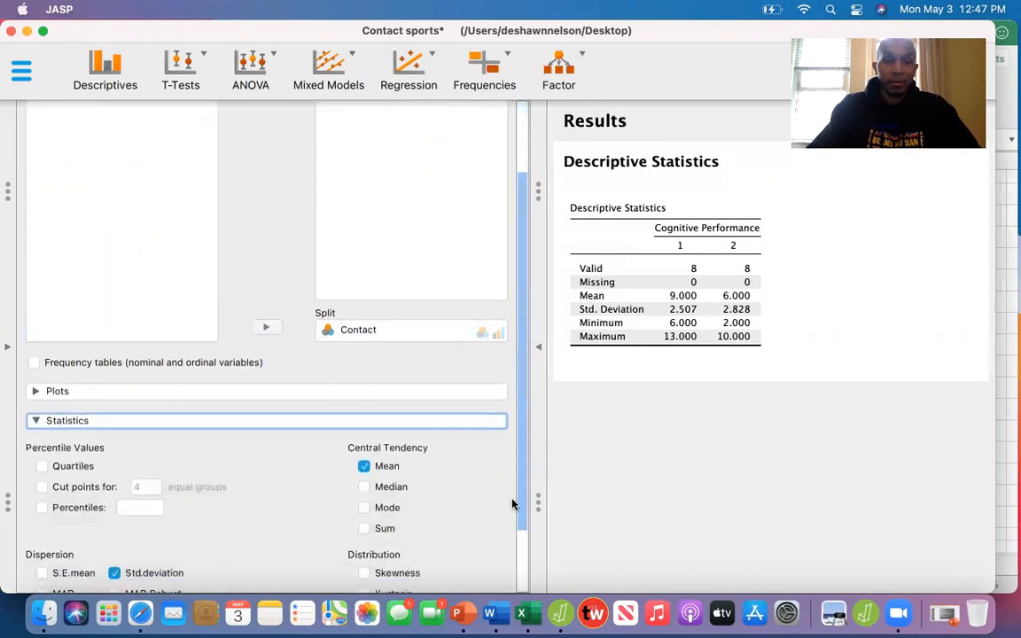
pyautogui.click(364, 463)
pyautogui.click(364, 484)
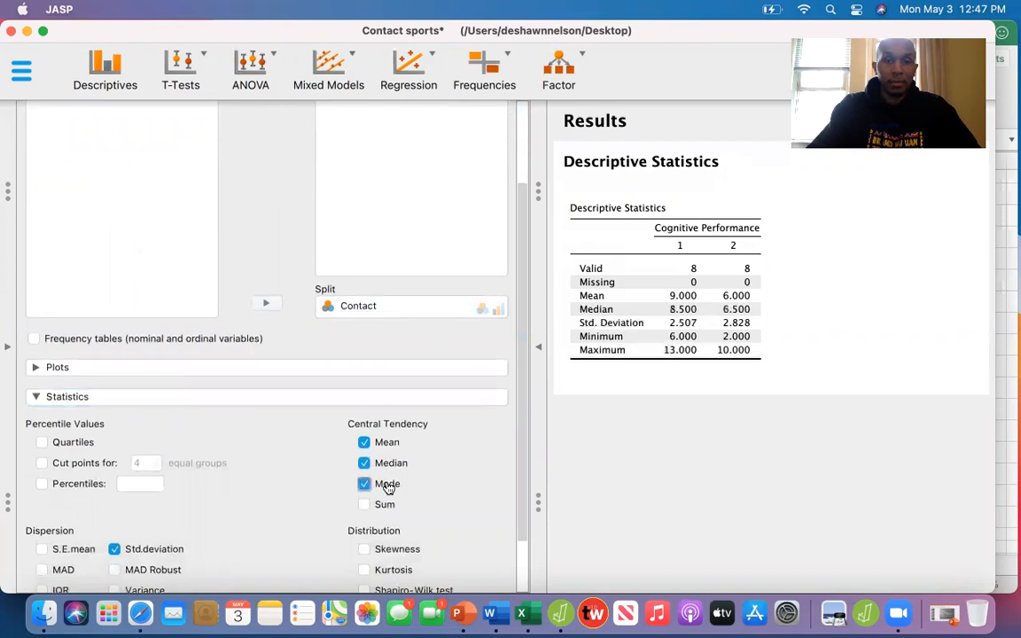
# Remove the maximum and minimum from the descriptives' dispersion statistics and add variance and range.
pyautogui.scroll(-2, 522, 434)
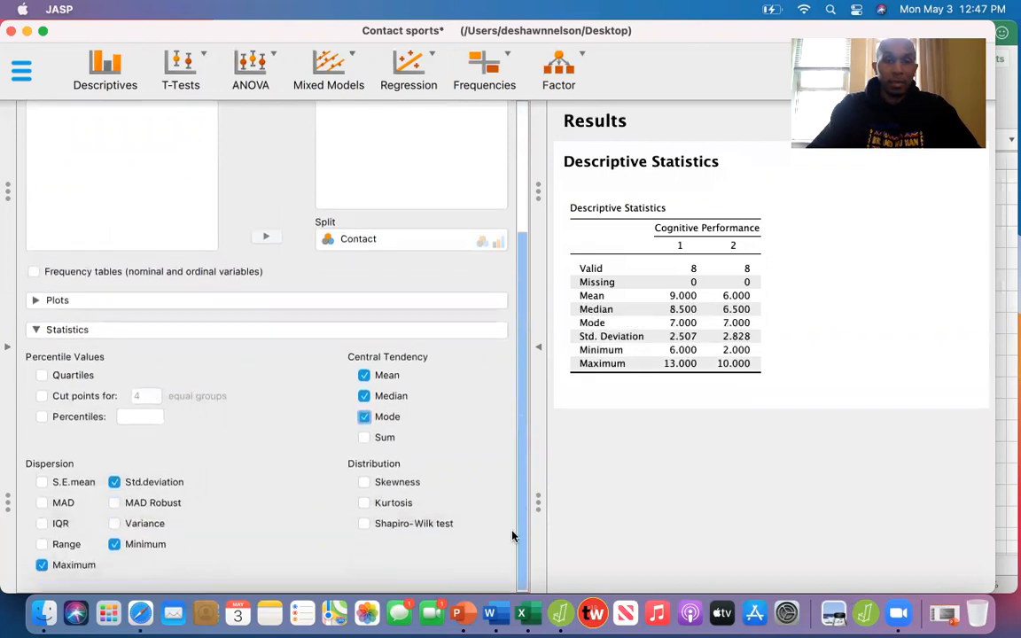
pyautogui.click(41, 565)
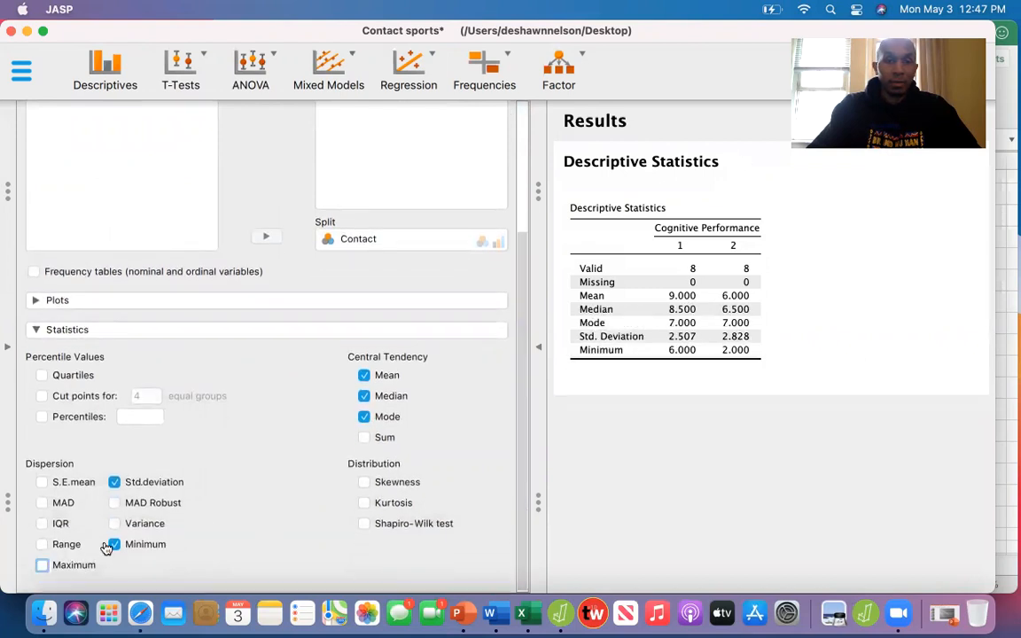
pyautogui.click(114, 544)
pyautogui.click(114, 523)
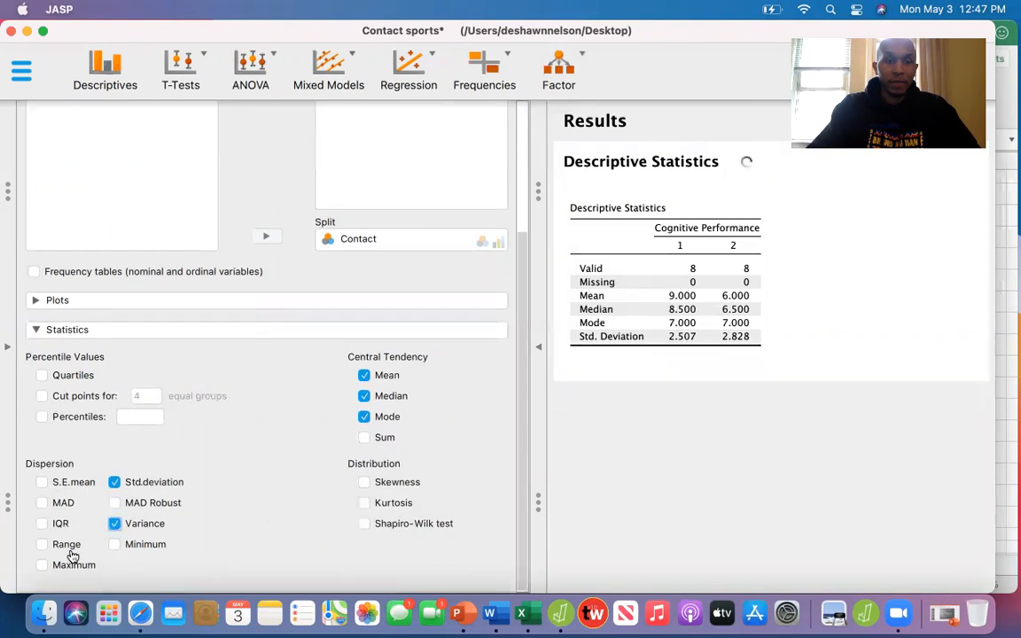
pyautogui.click(42, 544)
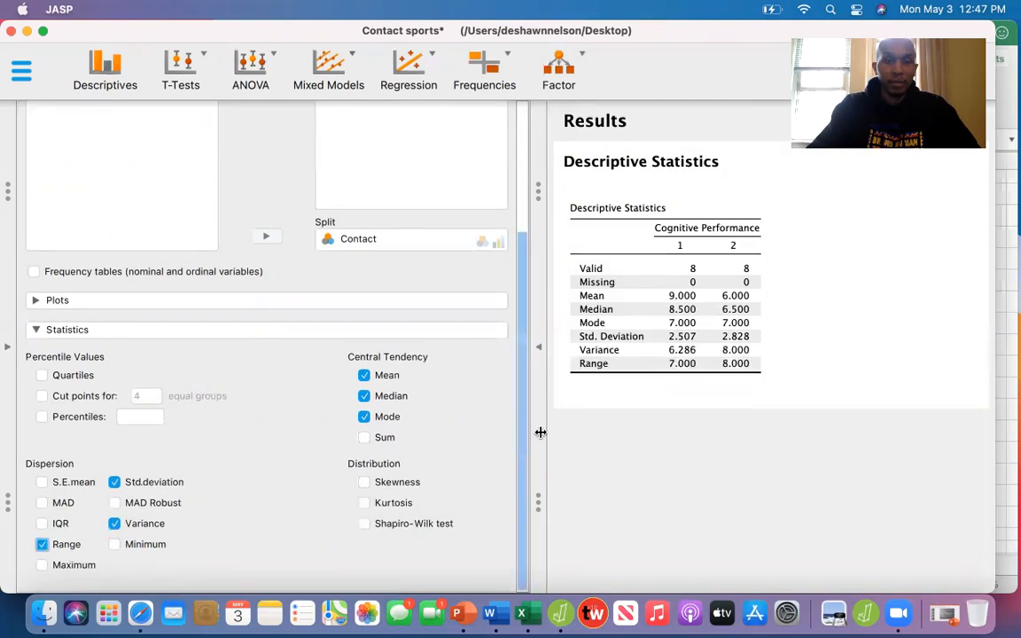
pyautogui.scroll(2, 522, 428)
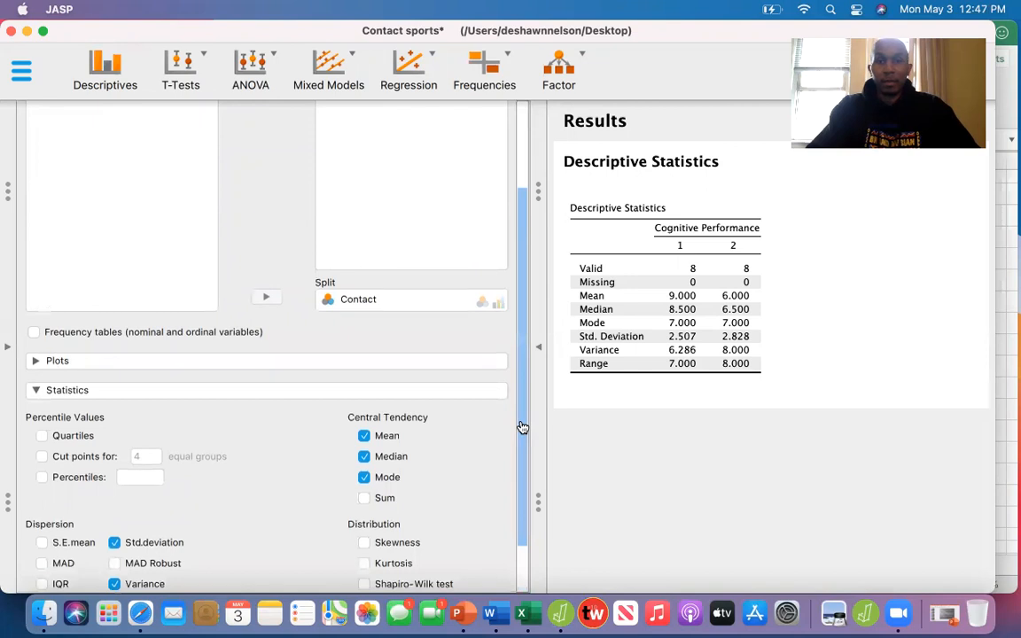
pyautogui.scroll(-2, 522, 434)
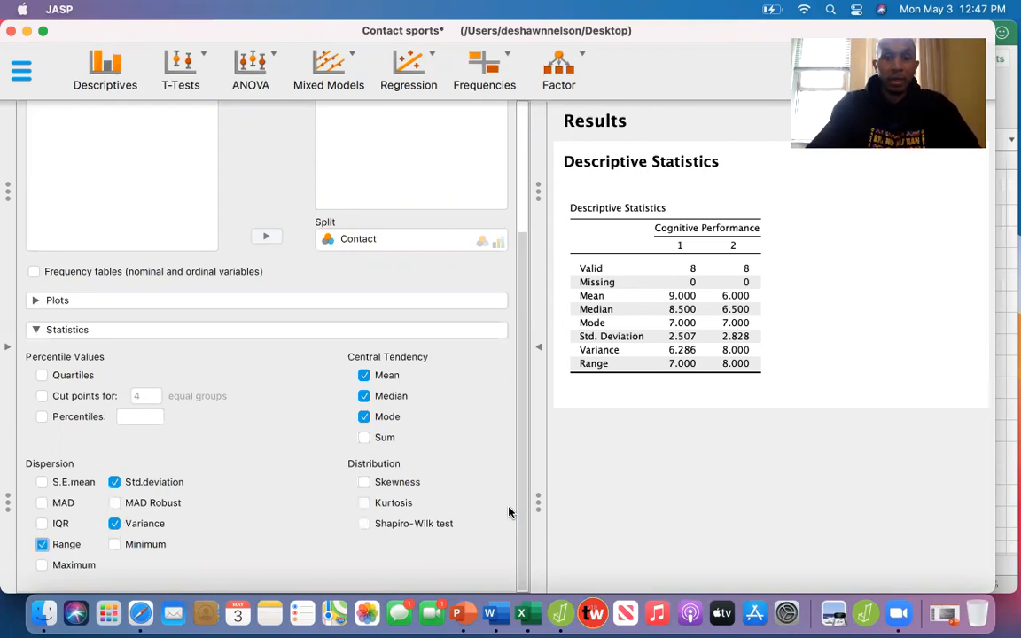
pyautogui.moveTo(526, 444); pyautogui.dragTo(535, 282)
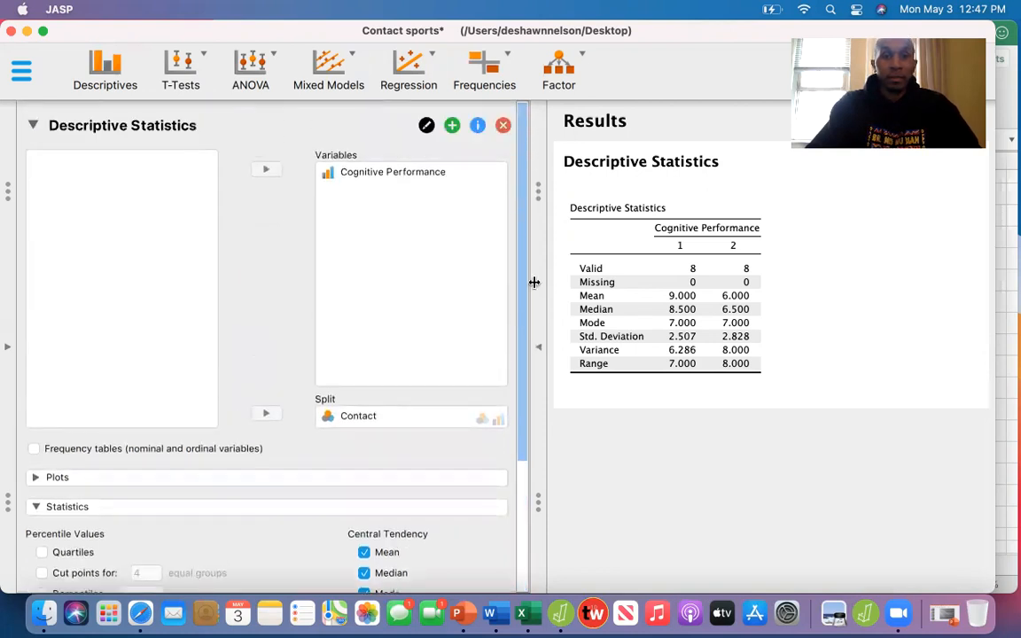
# Run a classical independent samples t-test on Cognitive Performance grouped by Contact, including Cohen's d effect size.
pyautogui.click(188, 73)
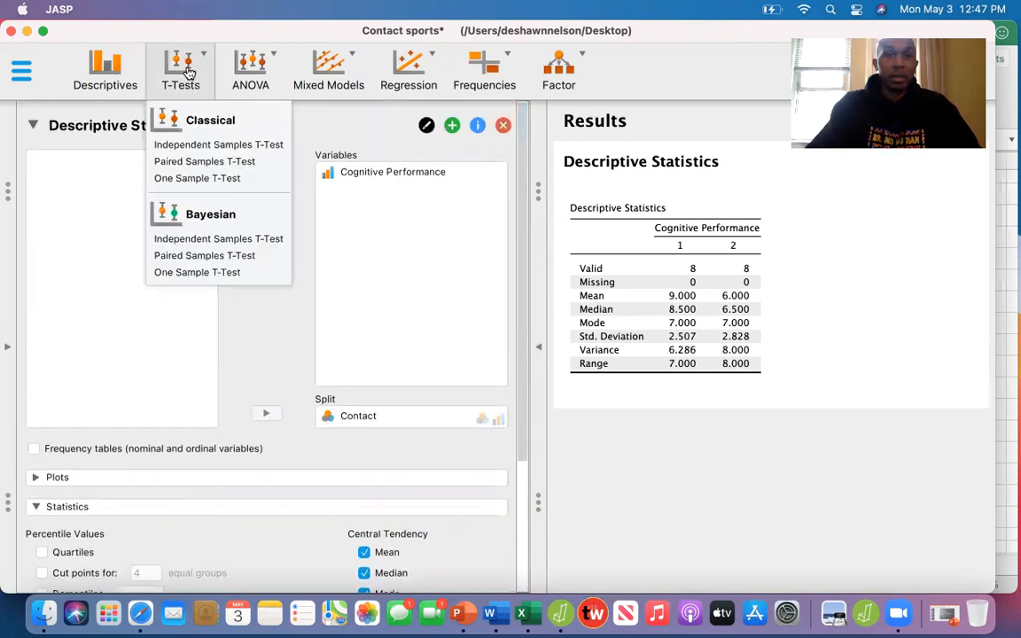
pyautogui.click(190, 144)
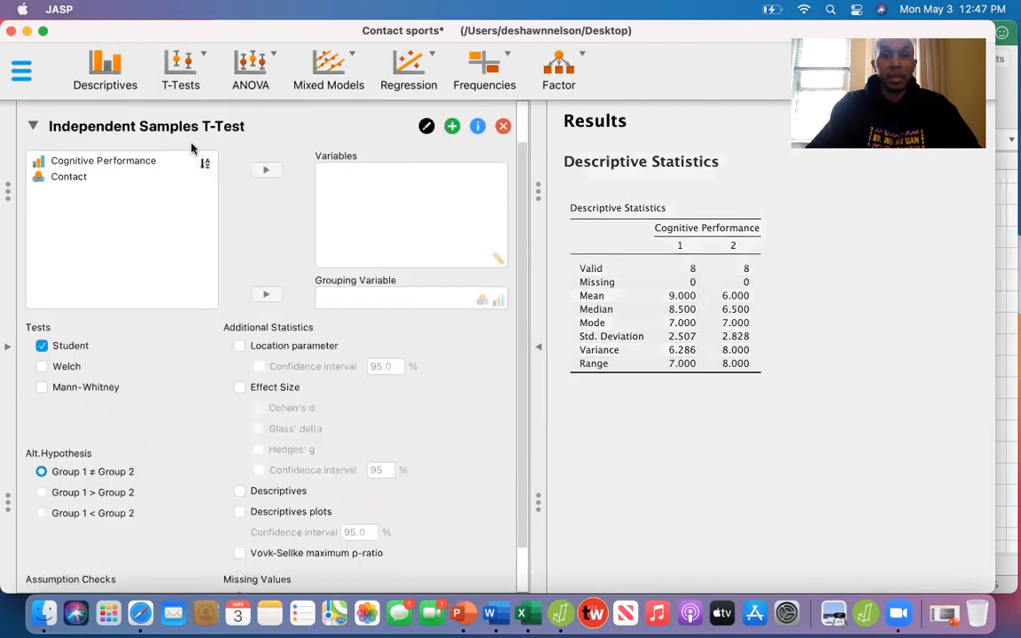
pyautogui.click(149, 160)
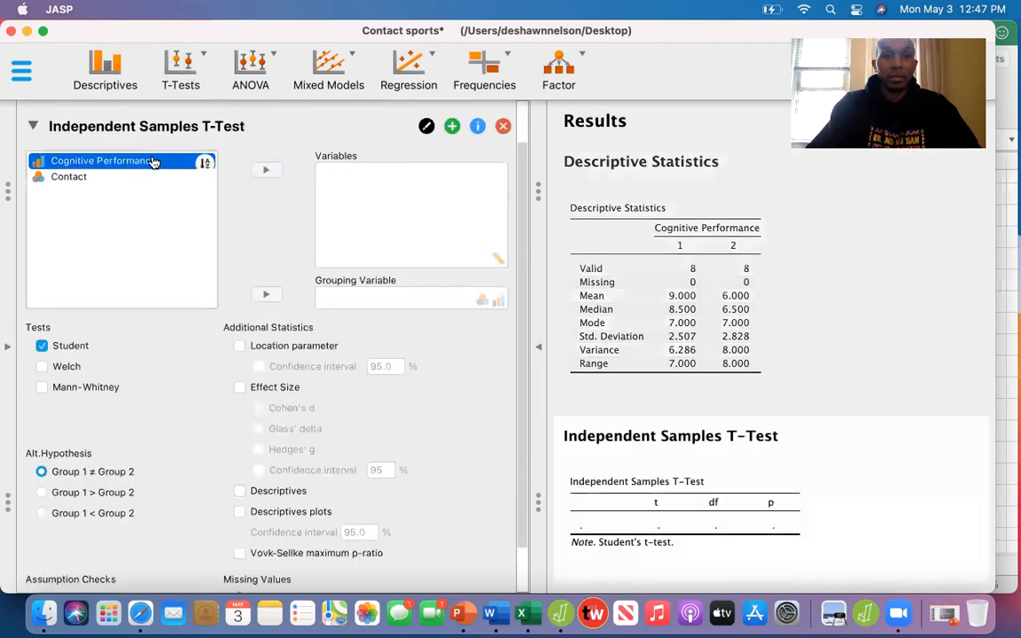
pyautogui.click(268, 171)
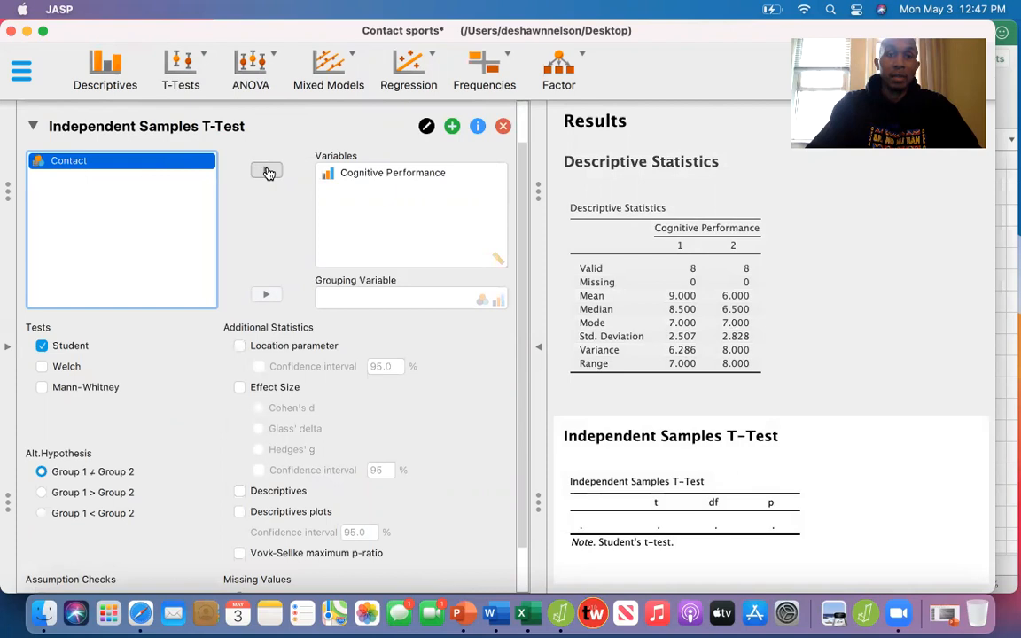
pyautogui.click(270, 295)
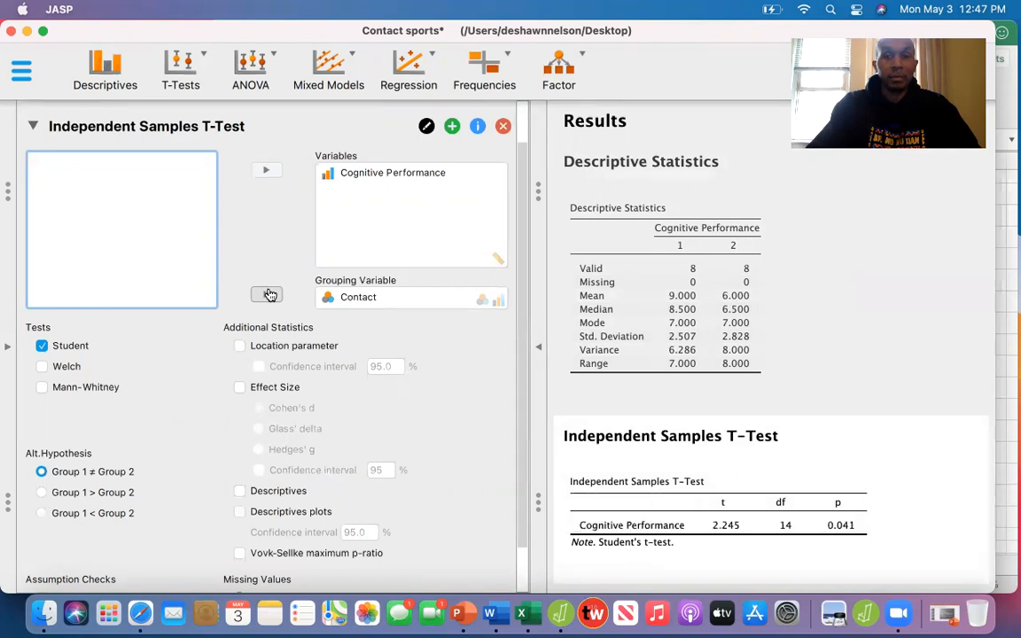
pyautogui.click(239, 389)
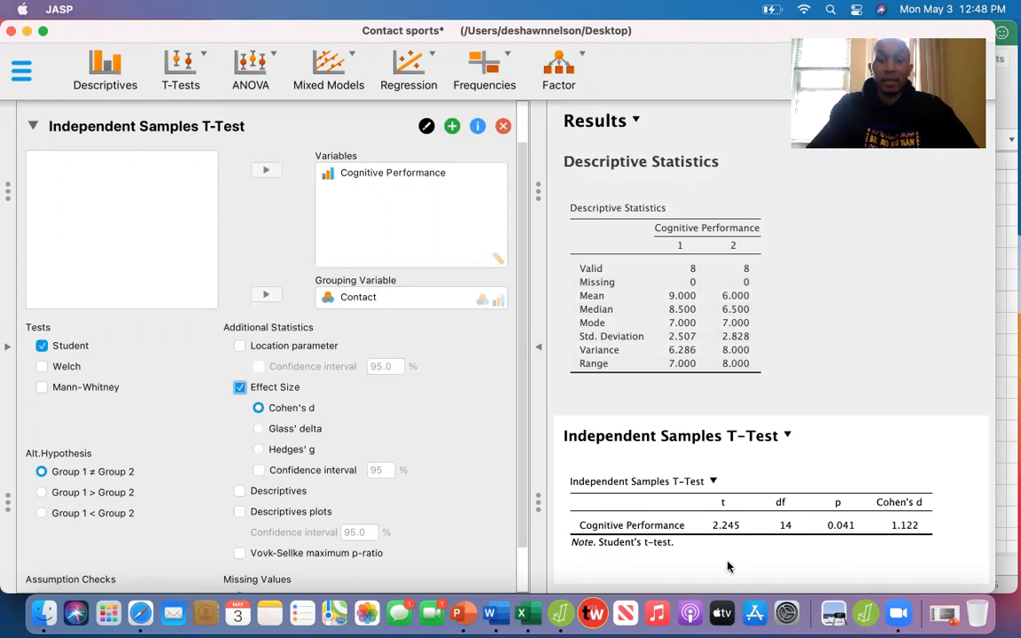
# Switch to the Word document and copy the two-tailed alternative hypothesis sentence into the "Make a decision" section.
pyautogui.click(502, 618)
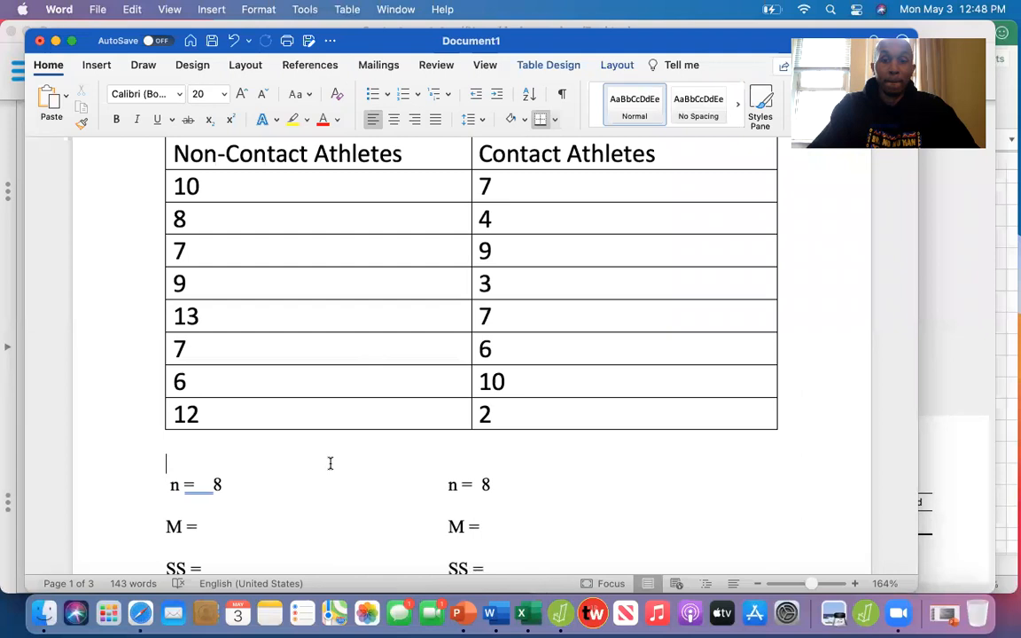
pyautogui.press('Down')
pyautogui.press('Down')
pyautogui.press('Down')
pyautogui.press('Down')
pyautogui.press('Down')
pyautogui.press('Down')
pyautogui.press('Down')
pyautogui.press('Down')
pyautogui.press('Down')
pyautogui.press('Down')
pyautogui.press('Down')
pyautogui.press('Down')
pyautogui.press('Down')
pyautogui.press('Down')
pyautogui.press('Down')
pyautogui.press('Down')
pyautogui.press('Down')
pyautogui.press('Down')
pyautogui.press('Down')
pyautogui.press('Down')
pyautogui.press('Down')
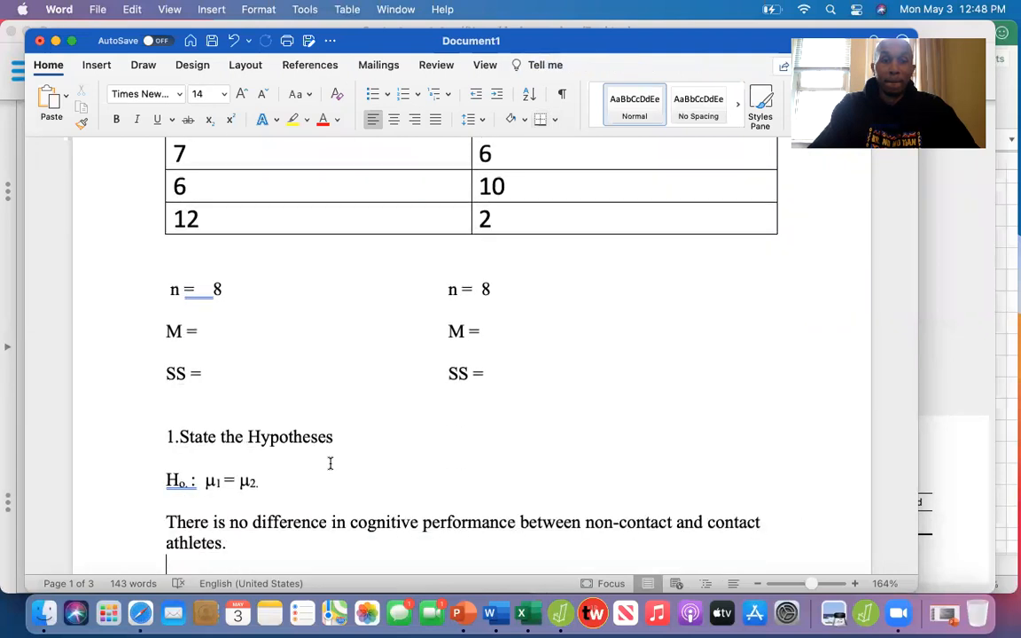
pyautogui.press('Down')
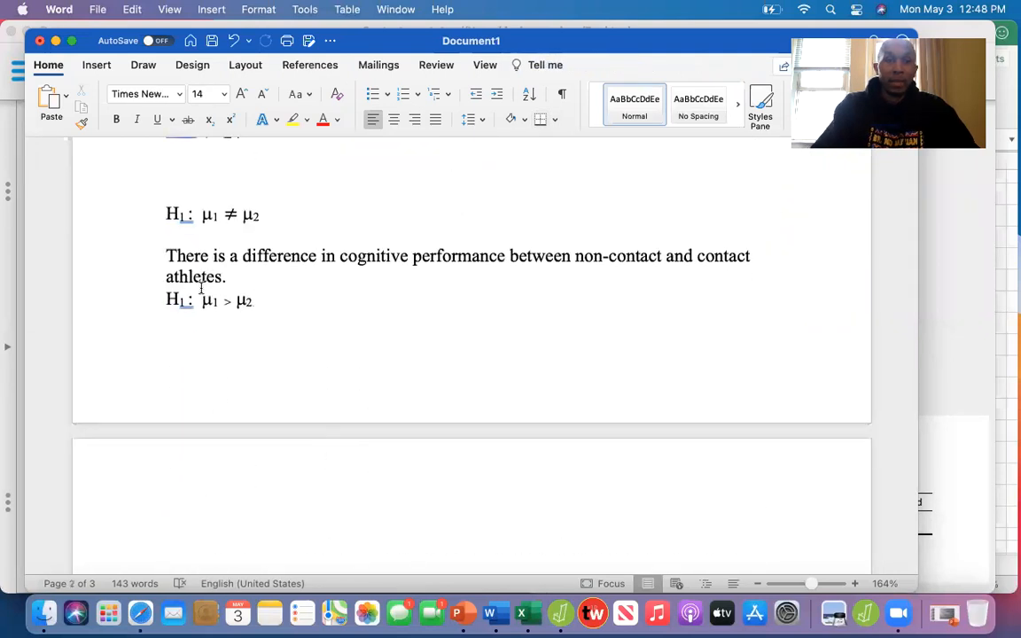
pyautogui.moveTo(168, 256); pyautogui.dragTo(258, 283)
pyautogui.press('super+c')
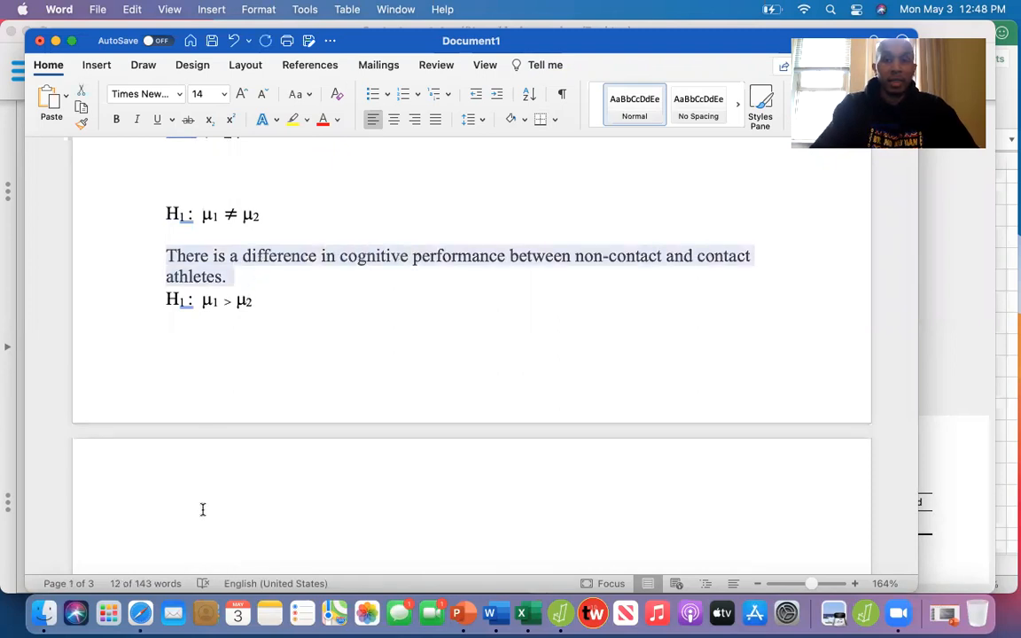
pyautogui.click(222, 494)
pyautogui.scroll(-5, 222, 493)
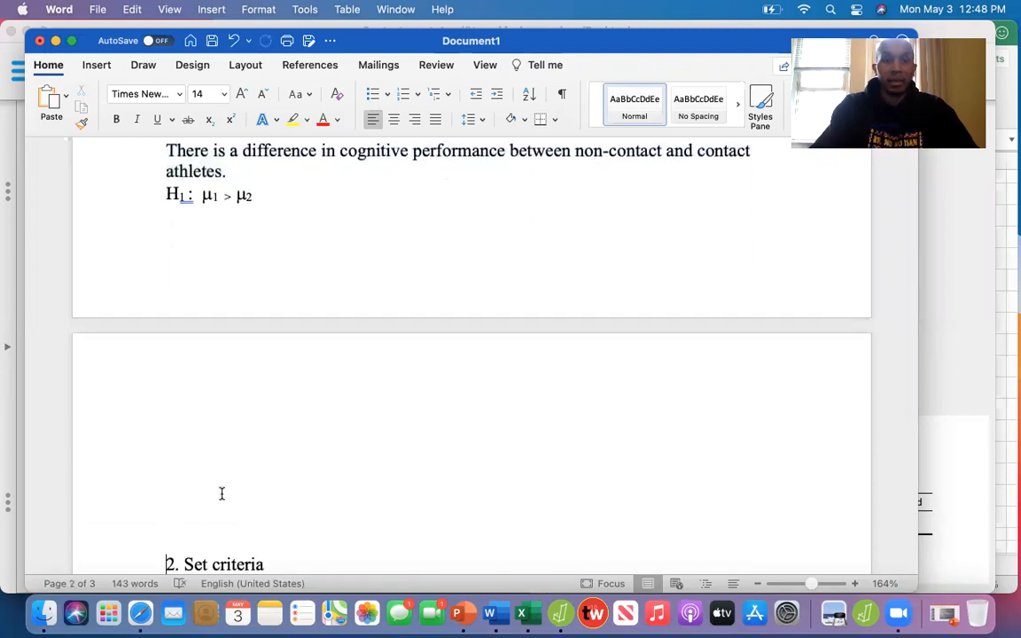
pyautogui.scroll(-5, 221, 494)
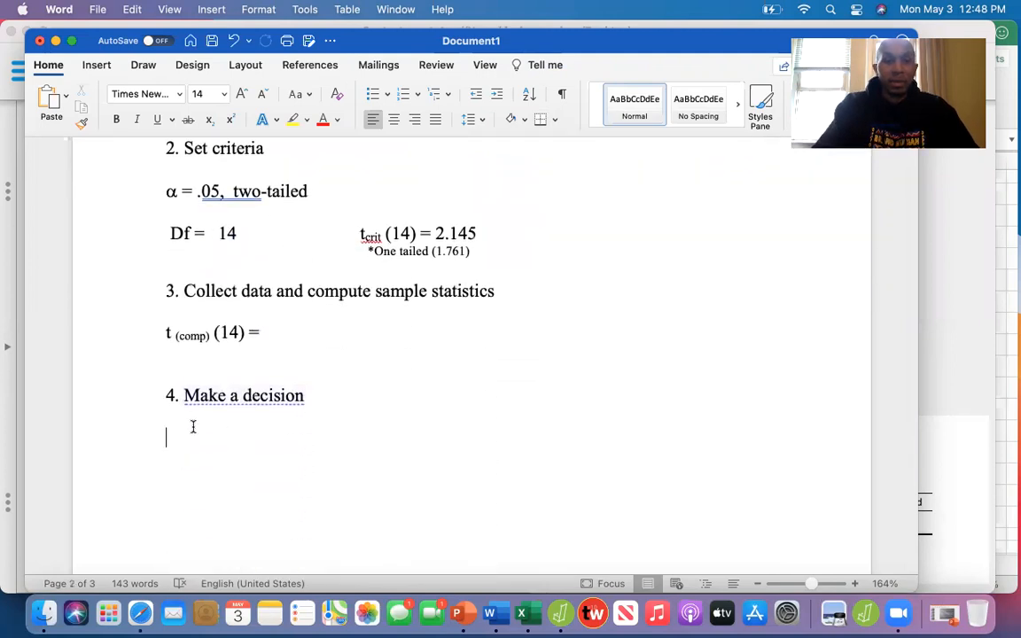
pyautogui.press('super+v')
# Add "Reject the null hypothesis." above the pasted sentence, with blank lines separating it from the heading and the sentence.
pyautogui.click(169, 418)
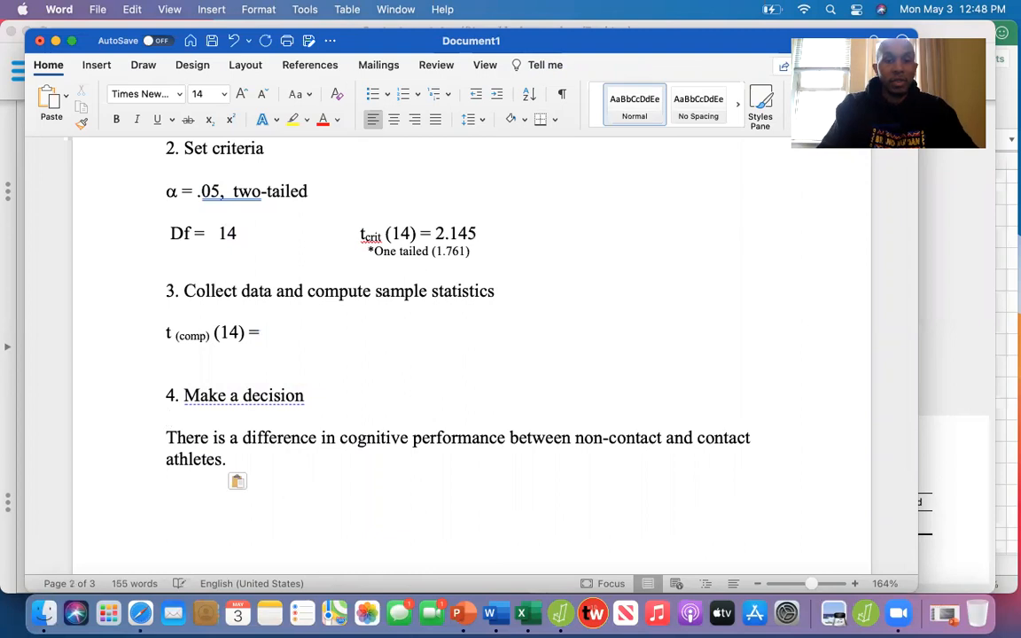
pyautogui.write('Reject the ')
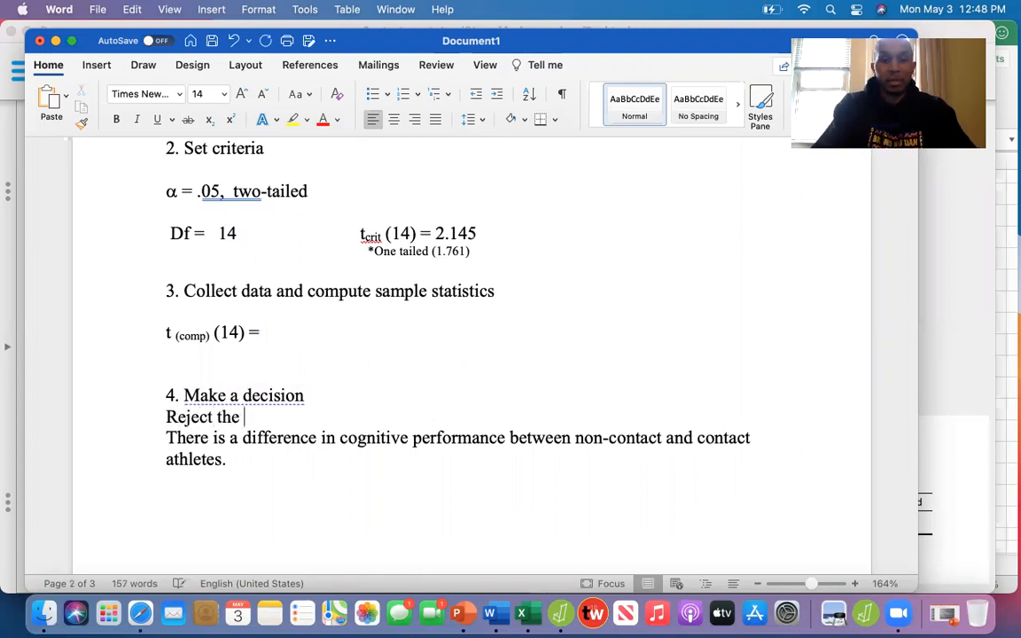
pyautogui.write('null hypothesis.')
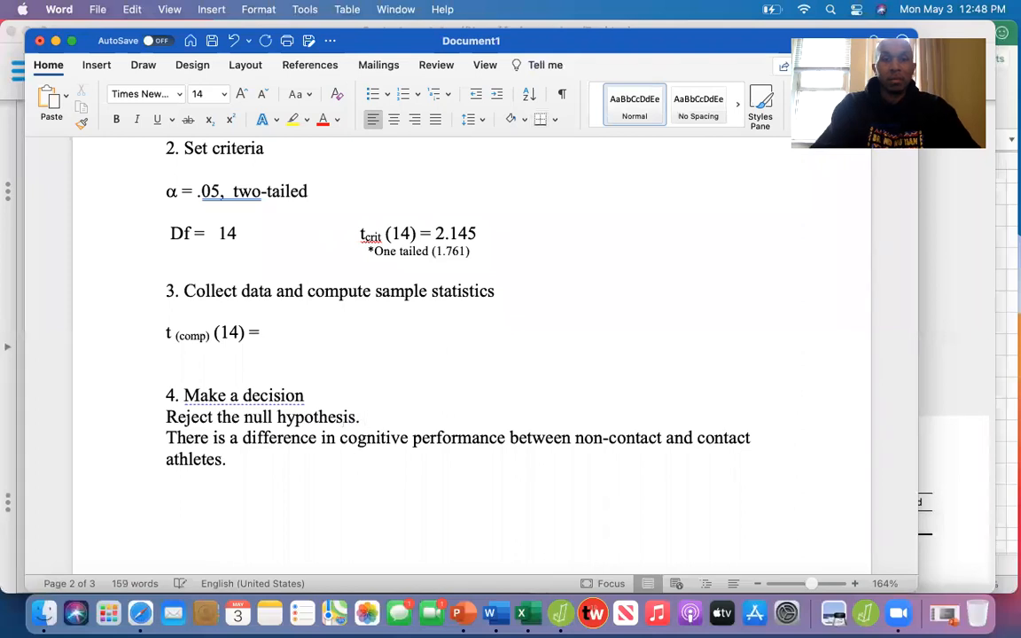
pyautogui.press('Return')
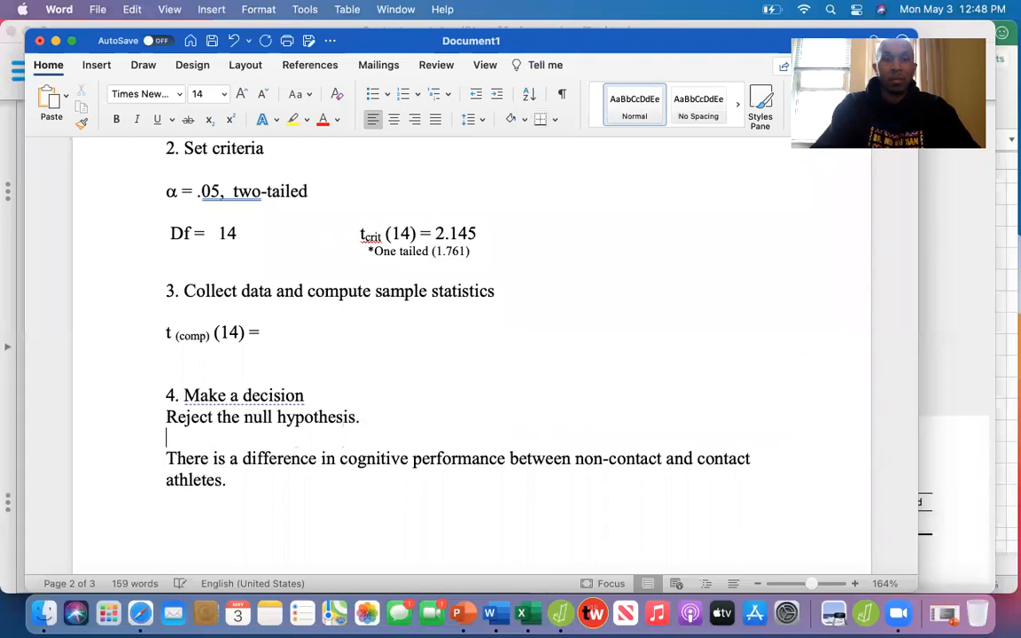
pyautogui.press('Return')
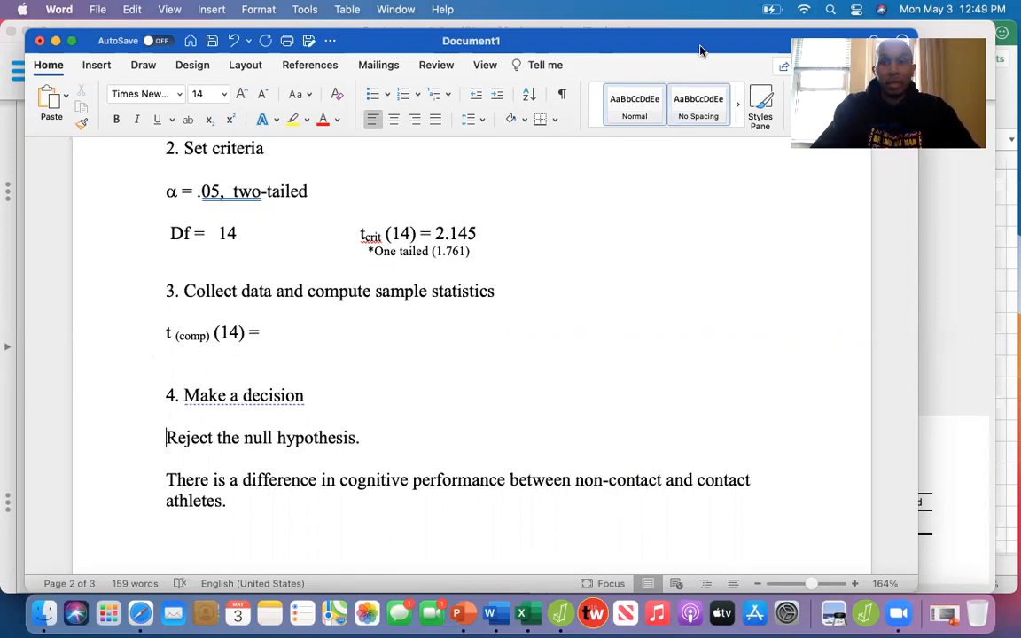
# Enter 2.245 as the computed t value under "Collect data and compute sample statistics".
pyautogui.moveTo(743, 35); pyautogui.dragTo(699, 56)
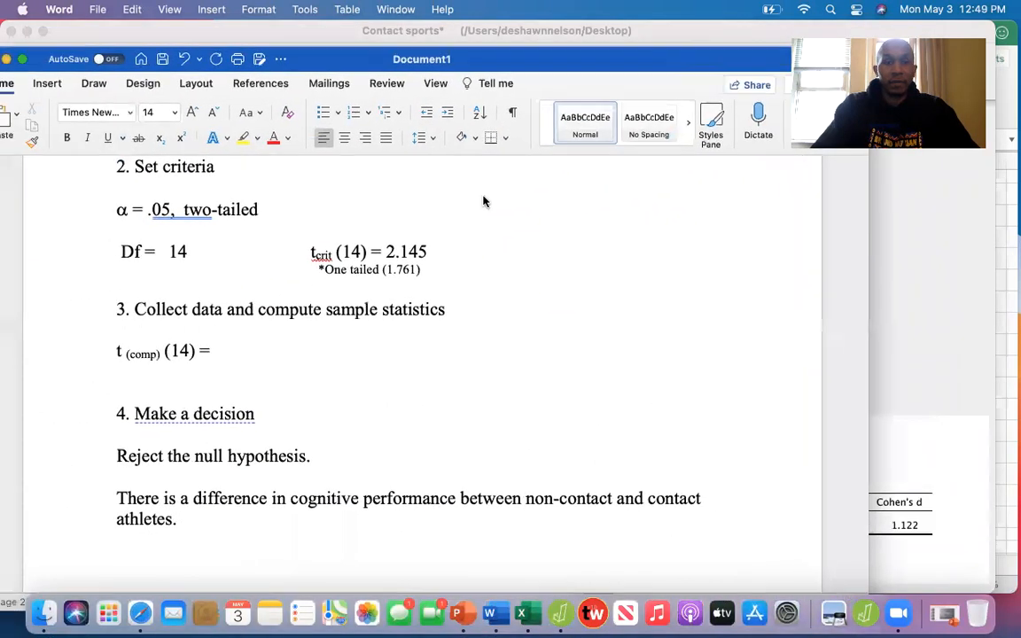
pyautogui.click(229, 350)
pyautogui.write('2.245')
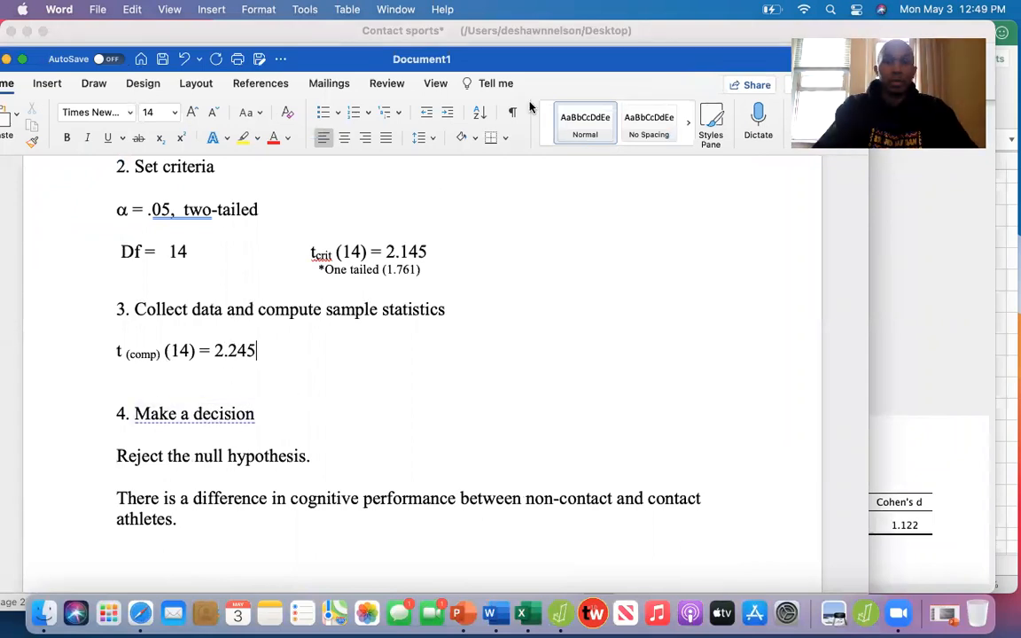
pyautogui.moveTo(603, 67); pyautogui.dragTo(658, 72)
# Switch to JASP and set the t-test's alternative hypothesis to Group 1 > Group 2.
pyautogui.click(162, 31)
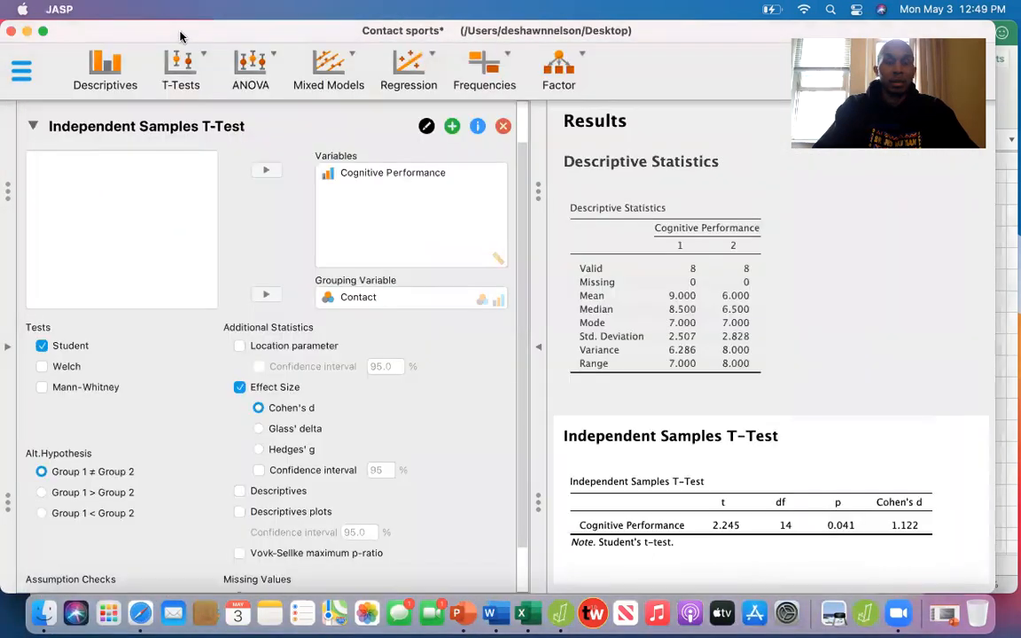
pyautogui.click(41, 493)
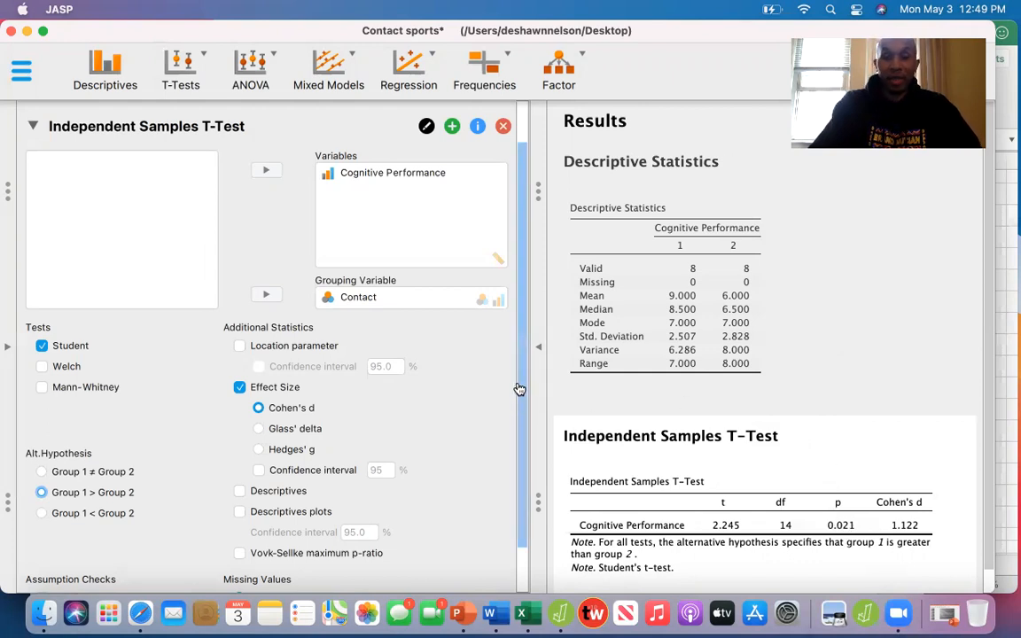
pyautogui.scroll(3, 519, 341)
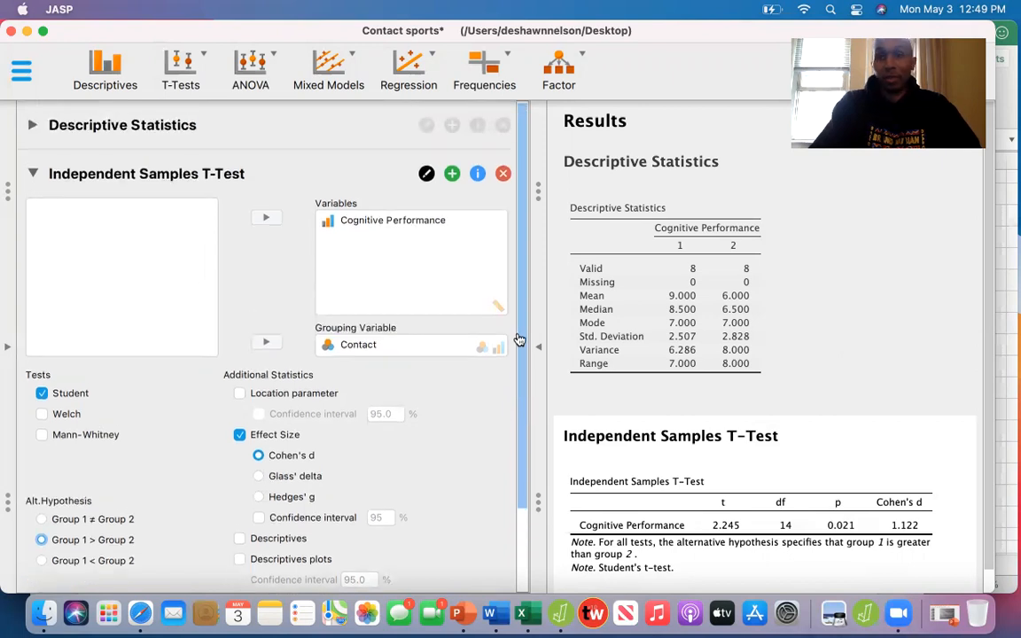
pyautogui.scroll(-5, 520, 342)
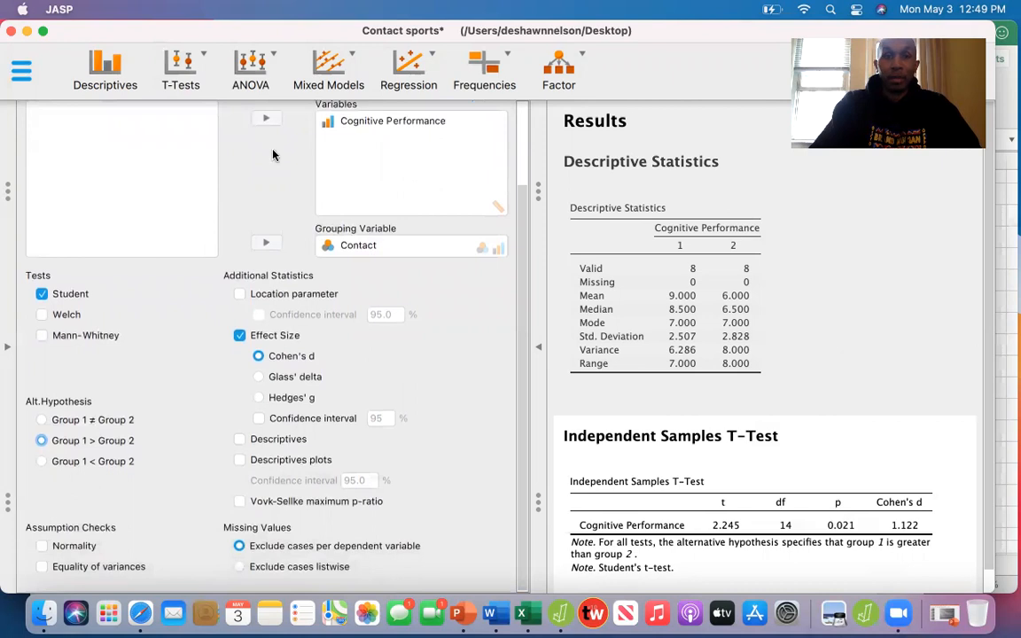
# Return to the Word document and review the hypotheses and the table of non-contact and contact athletes' scores.
pyautogui.click(27, 33)
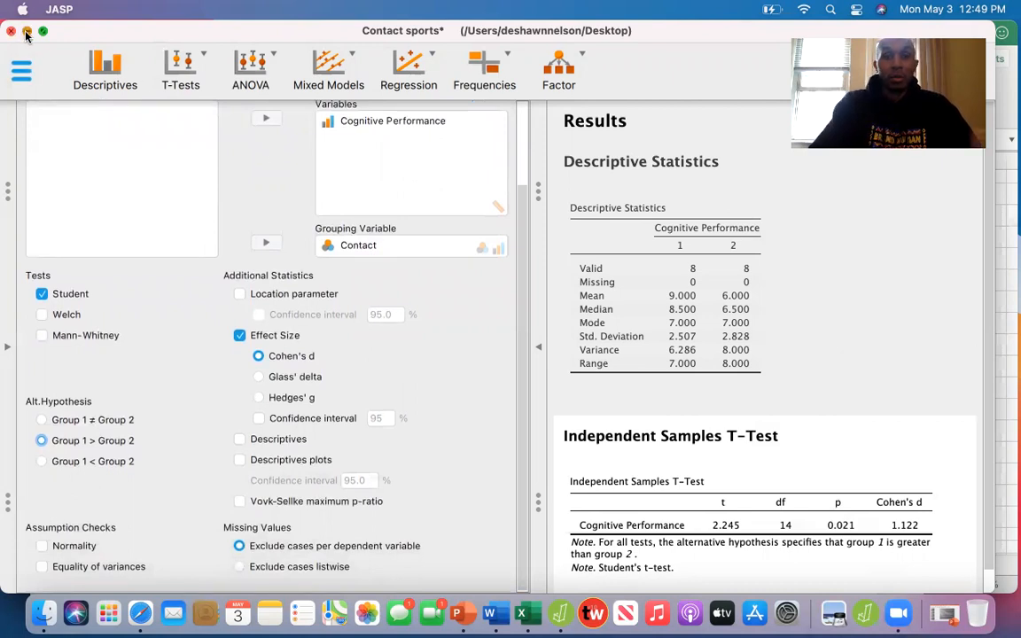
pyautogui.click(419, 391)
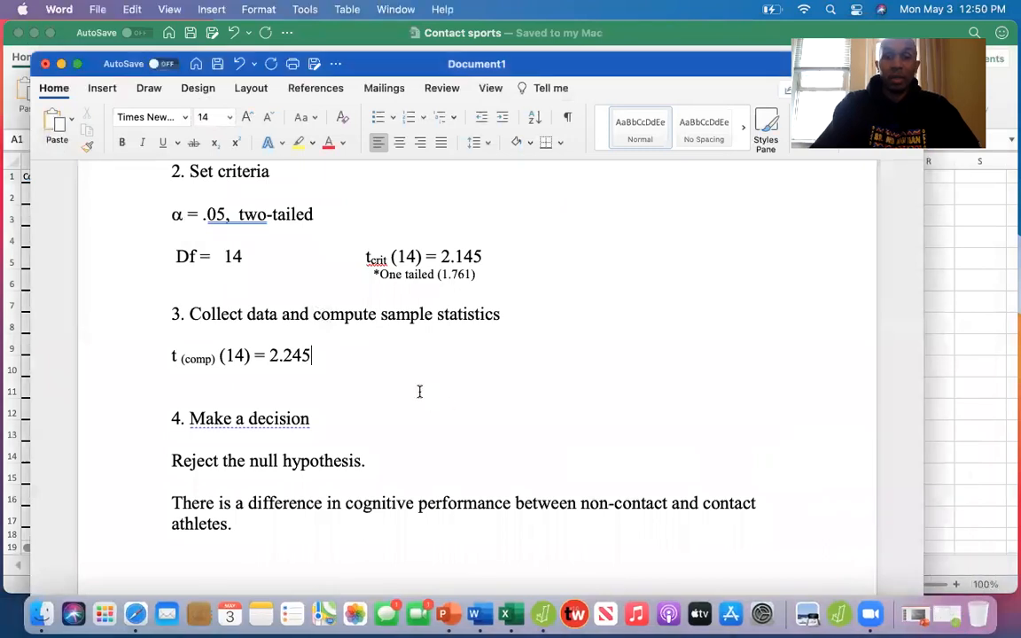
pyautogui.press('Up')
pyautogui.press('Up')
pyautogui.press('Up')
pyautogui.press('Up')
pyautogui.press('Up')
pyautogui.press('Up')
pyautogui.press('Up')
pyautogui.press('Up')
pyautogui.press('Up')
pyautogui.press('Up')
pyautogui.press('Up')
pyautogui.press('Up')
pyautogui.press('Up')
pyautogui.press('Up')
pyautogui.press('Up')
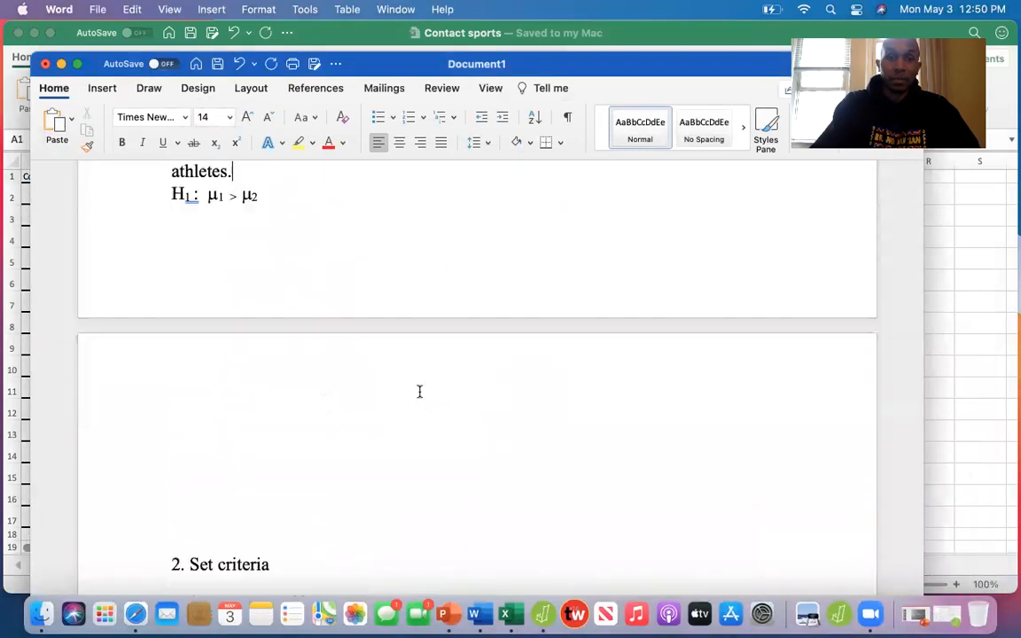
pyautogui.press('Up')
pyautogui.press('Up')
pyautogui.press('Up')
pyautogui.press('Up')
pyautogui.press('Up')
pyautogui.press('Up')
pyautogui.press('Up')
pyautogui.press('Up')
pyautogui.press('Up')
pyautogui.press('Up')
pyautogui.press('Up')
pyautogui.press('Up')
pyautogui.press('Up')
pyautogui.press('Up')
pyautogui.press('Up')
pyautogui.press('Up')
pyautogui.press('Up')
pyautogui.press('Up')
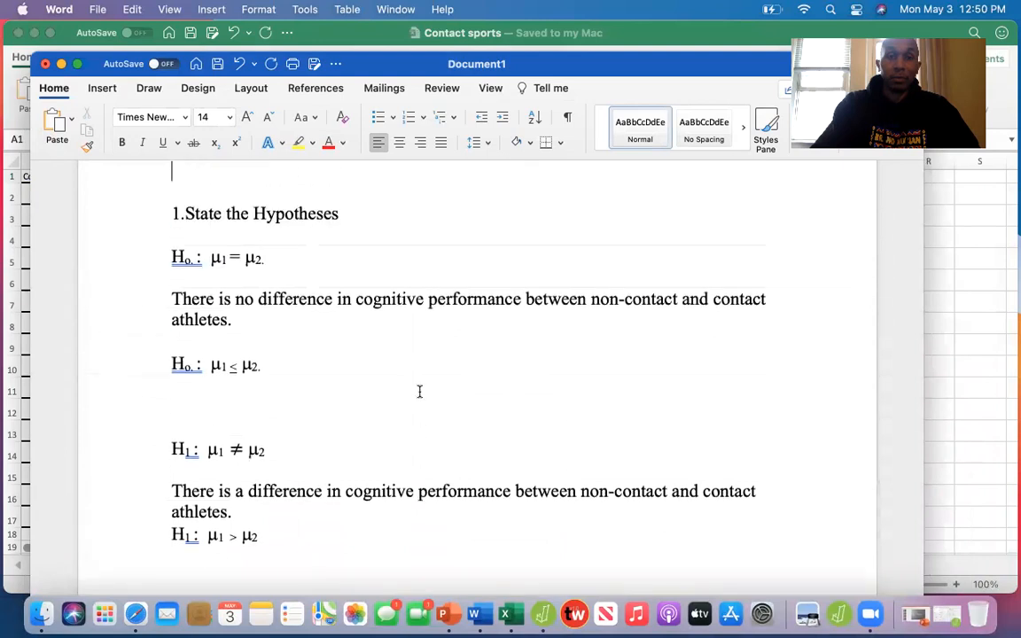
pyautogui.press('Up')
pyautogui.press('Up')
pyautogui.press('Up')
pyautogui.press('Up')
pyautogui.press('Up')
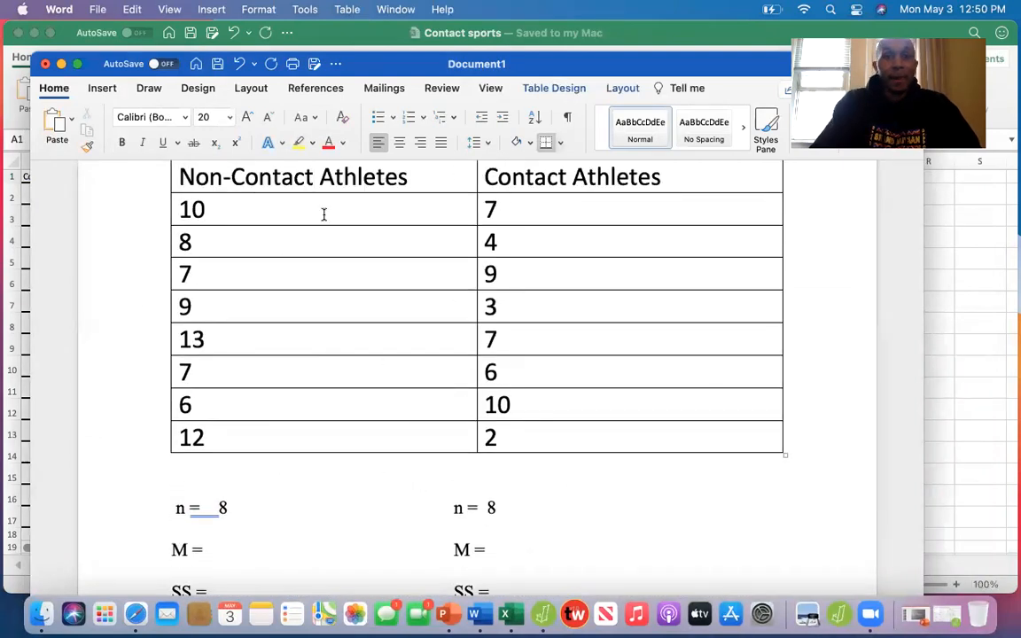
pyautogui.press('Down')
pyautogui.press('Down')
pyautogui.press('Down')
pyautogui.press('Down')
pyautogui.press('Down')
pyautogui.press('Down')
pyautogui.press('Down')
pyautogui.press('Down')
pyautogui.press('Down')
pyautogui.press('Down')
pyautogui.press('Down')
pyautogui.press('Down')
pyautogui.press('Down')
pyautogui.press('Down')
pyautogui.press('Down')
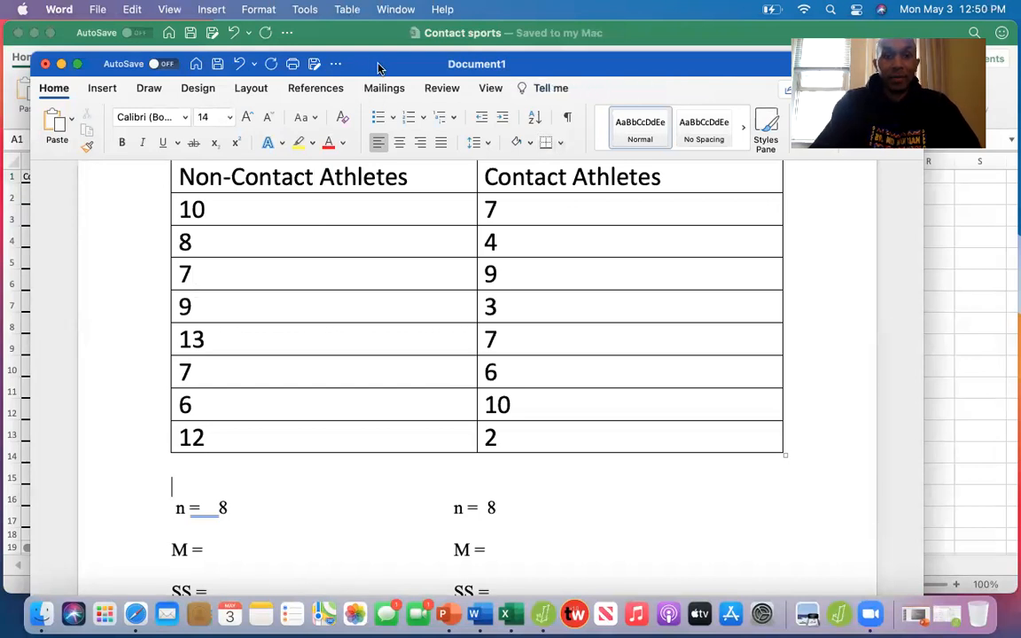
pyautogui.press('Down')
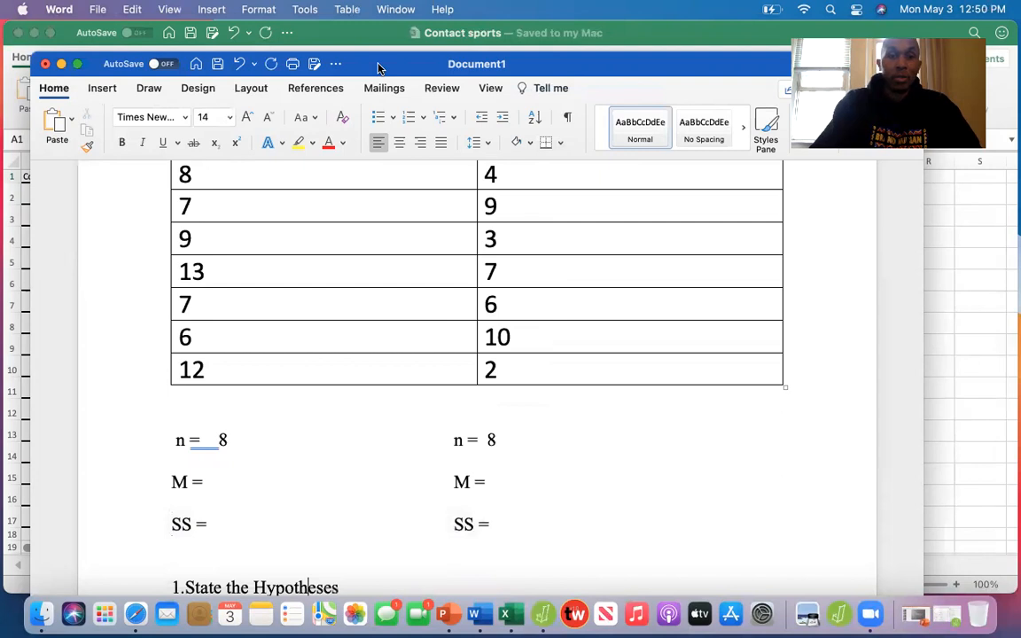
pyautogui.press('Down')
pyautogui.press('Up')
pyautogui.press('Up')
pyautogui.press('Up')
pyautogui.press('Up')
pyautogui.press('Up')
pyautogui.press('Up')
pyautogui.press('Up')
pyautogui.press('Up')
pyautogui.press('Up')
pyautogui.press('Up')
pyautogui.press('Up')
pyautogui.press('Up')
pyautogui.press('Up')
pyautogui.press('Up')
pyautogui.press('Up')
pyautogui.press('Up')
pyautogui.press('Up')
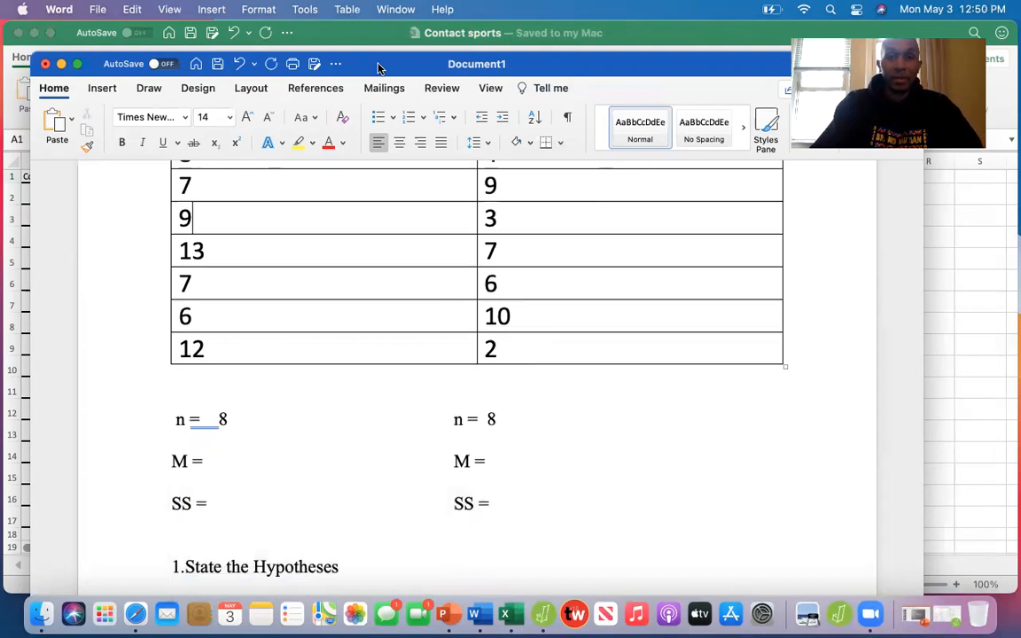
pyautogui.press('Down')
pyautogui.press('Down')
pyautogui.press('Down')
pyautogui.press('Down')
pyautogui.press('Down')
pyautogui.press('Down')
pyautogui.press('Down')
pyautogui.press('Down')
pyautogui.press('Down')
pyautogui.press('Down')
pyautogui.press('Down')
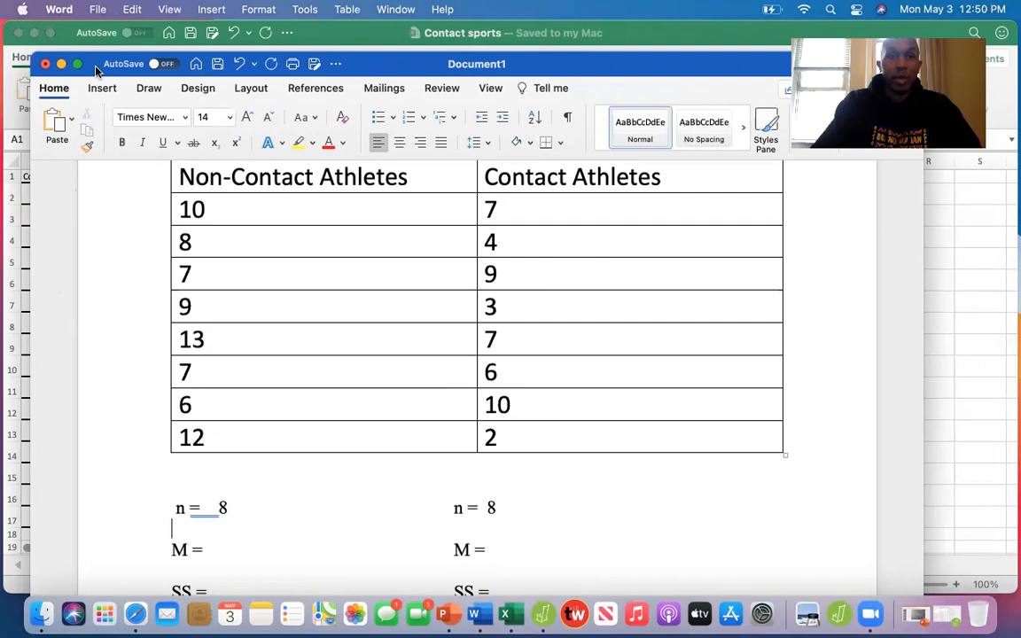
# Switch to the Contact sports workbook in Excel and clear the Contact column, including its header, in B1:B17.
pyautogui.moveTo(96, 71); pyautogui.dragTo(207, 88)
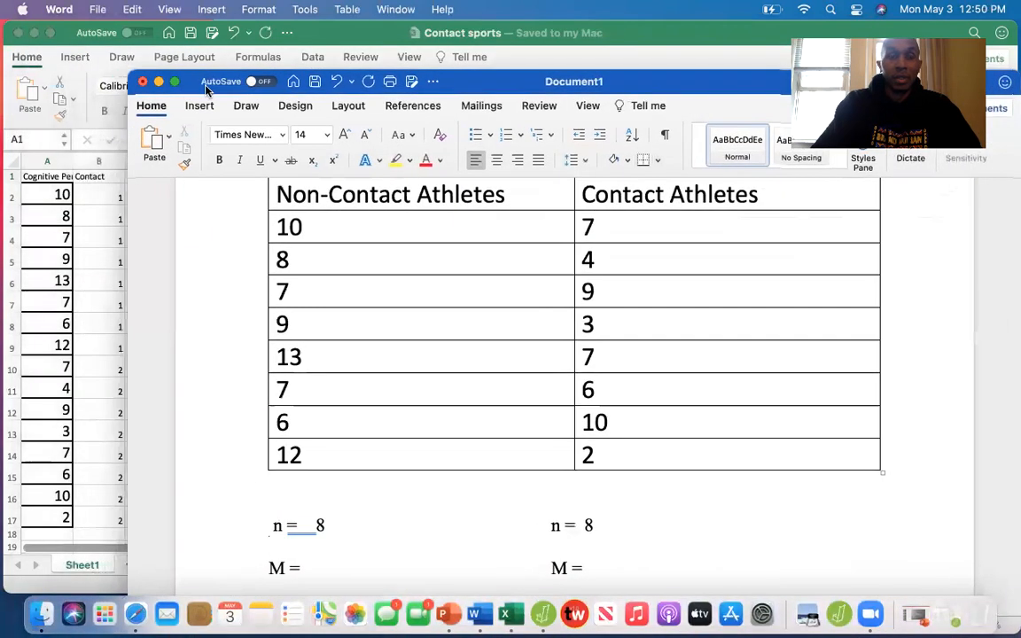
pyautogui.click(99, 185)
pyautogui.click(89, 178)
pyautogui.moveTo(88, 177); pyautogui.dragTo(116, 521)
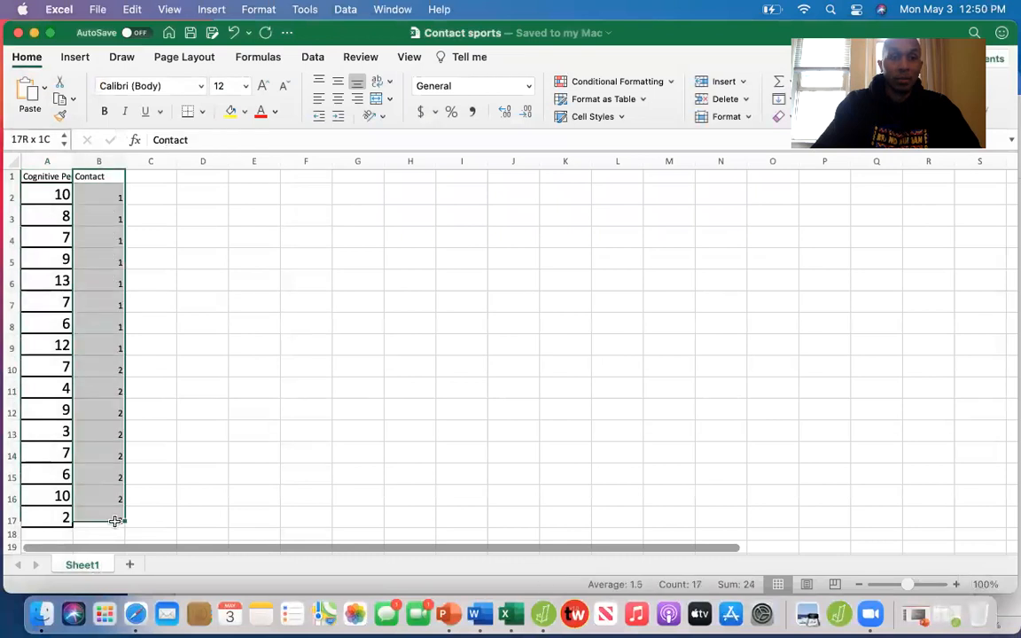
pyautogui.press('Delete')
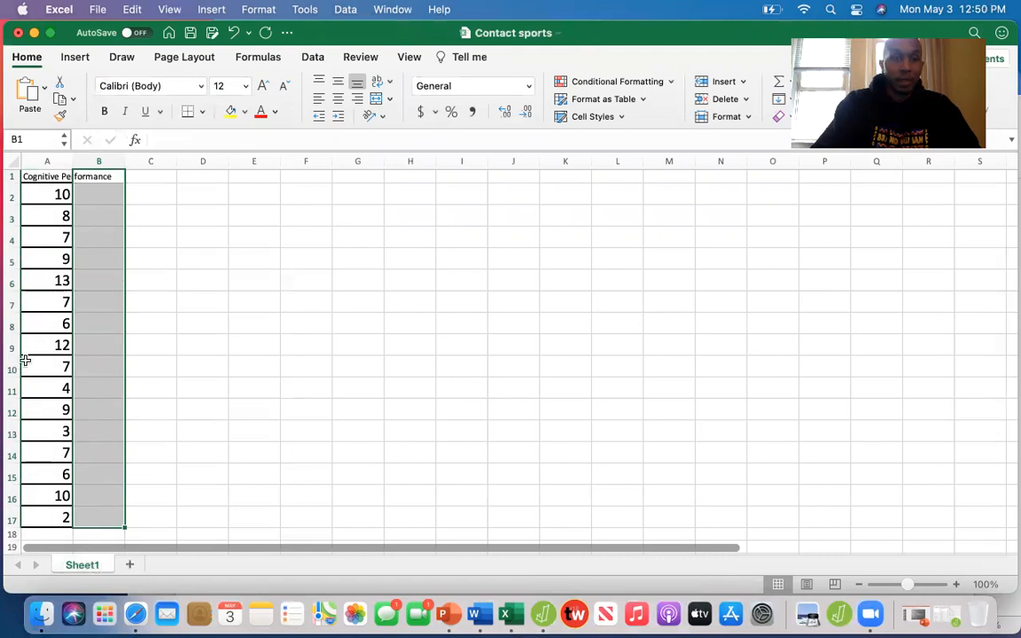
# Move the last eight cognitive performance scores from A10:A17 to C2:C9.
pyautogui.moveTo(28, 365); pyautogui.dragTo(49, 517)
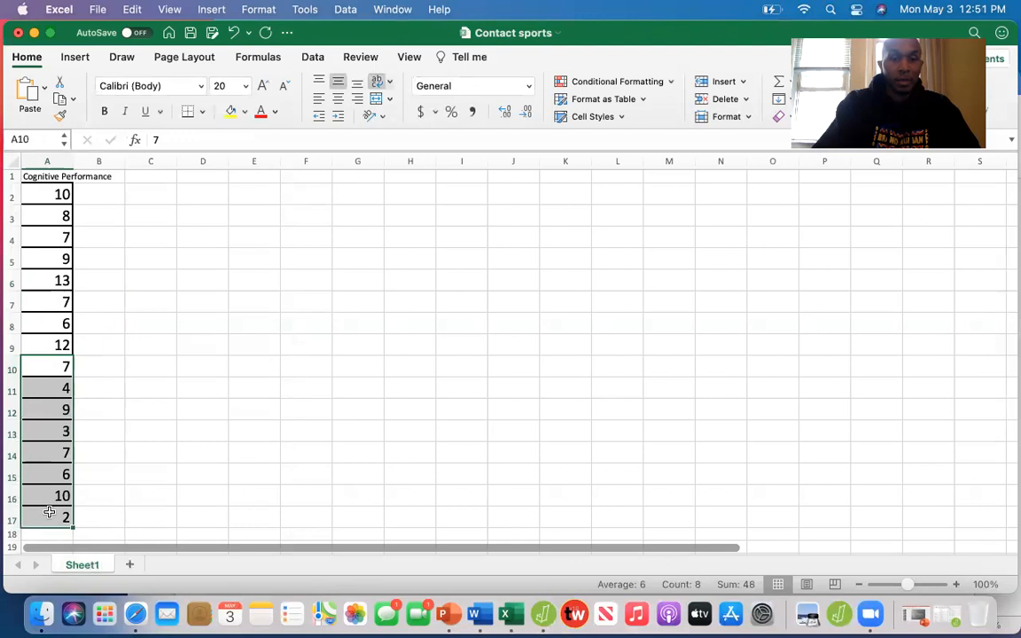
pyautogui.press('super+c')
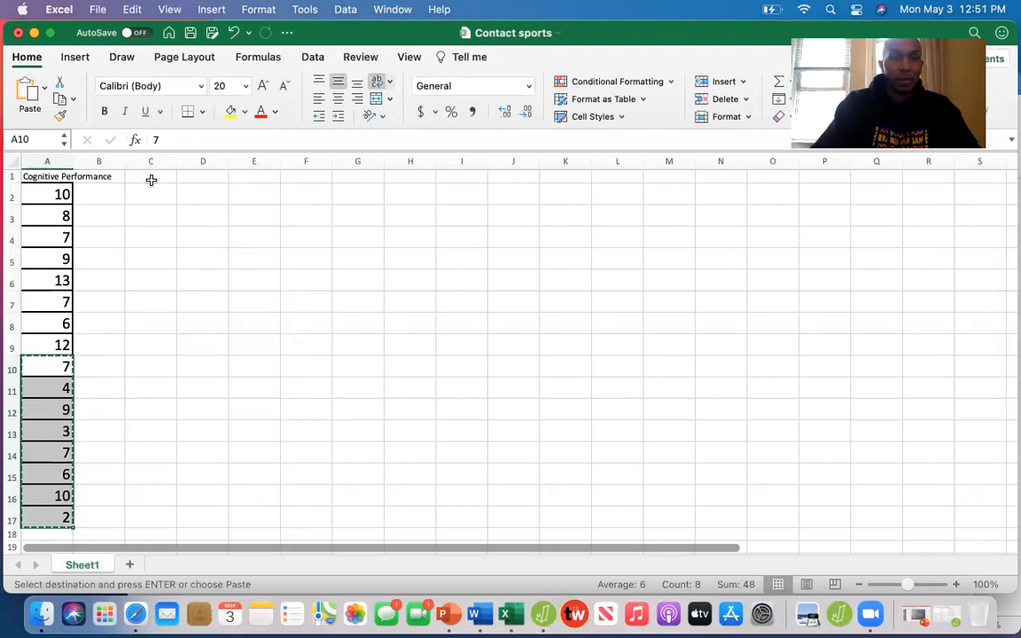
pyautogui.click(156, 194)
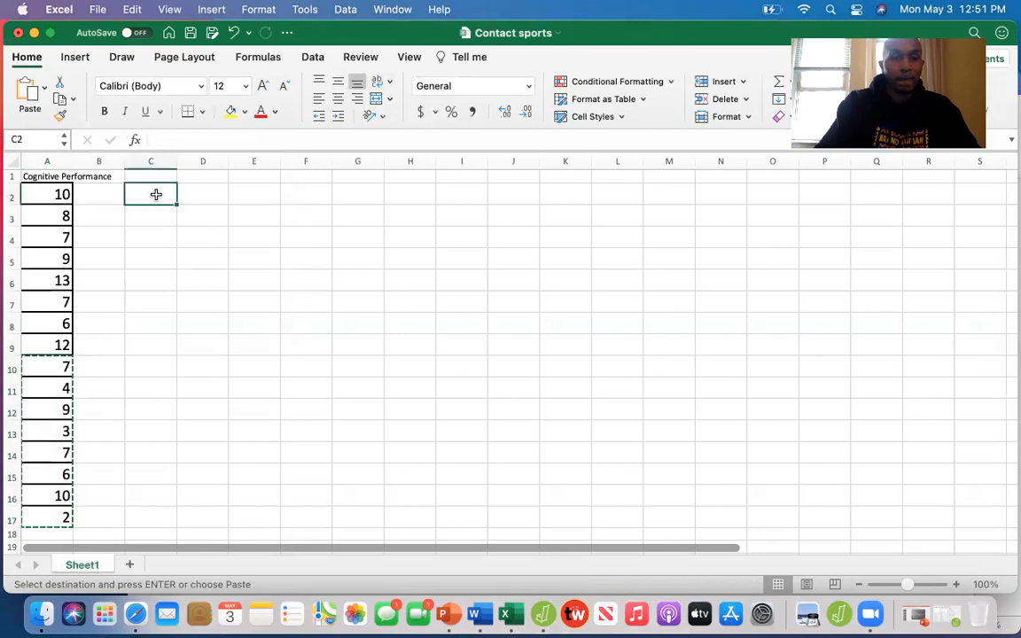
pyautogui.press('super+v')
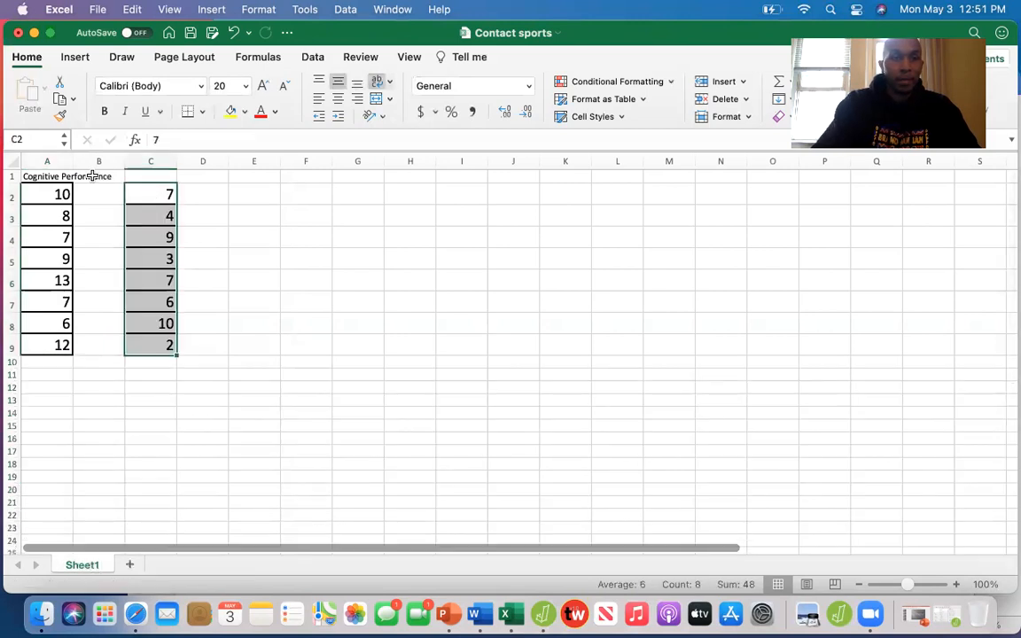
# Label the two score columns NonContact in A1 and Contact in C1.
pyautogui.click(40, 175)
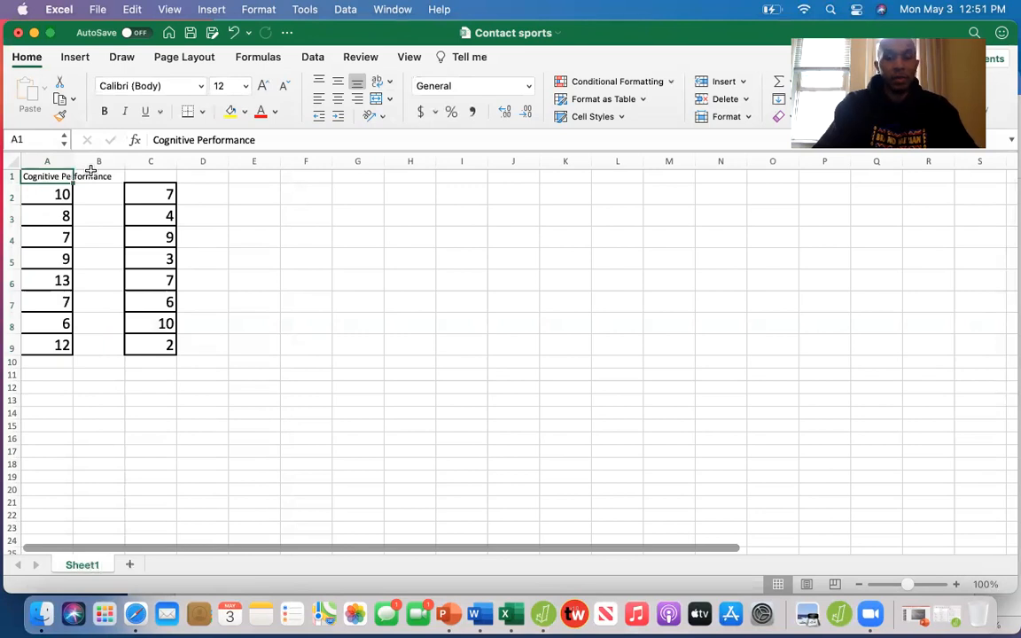
pyautogui.write('NonCon')
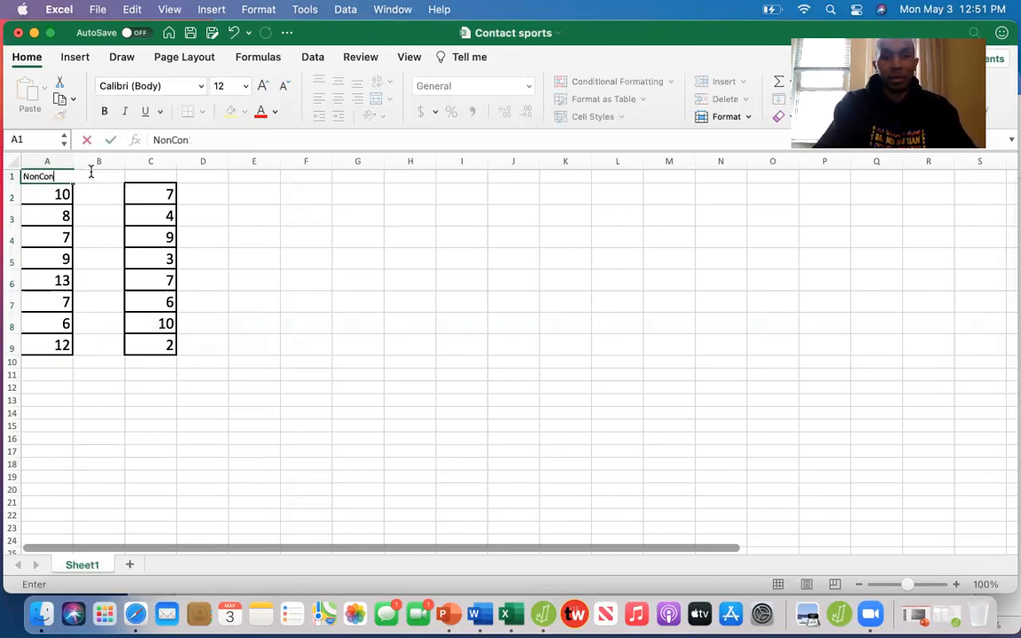
pyautogui.write('tact')
pyautogui.press('Tab')
pyautogui.press('Tab')
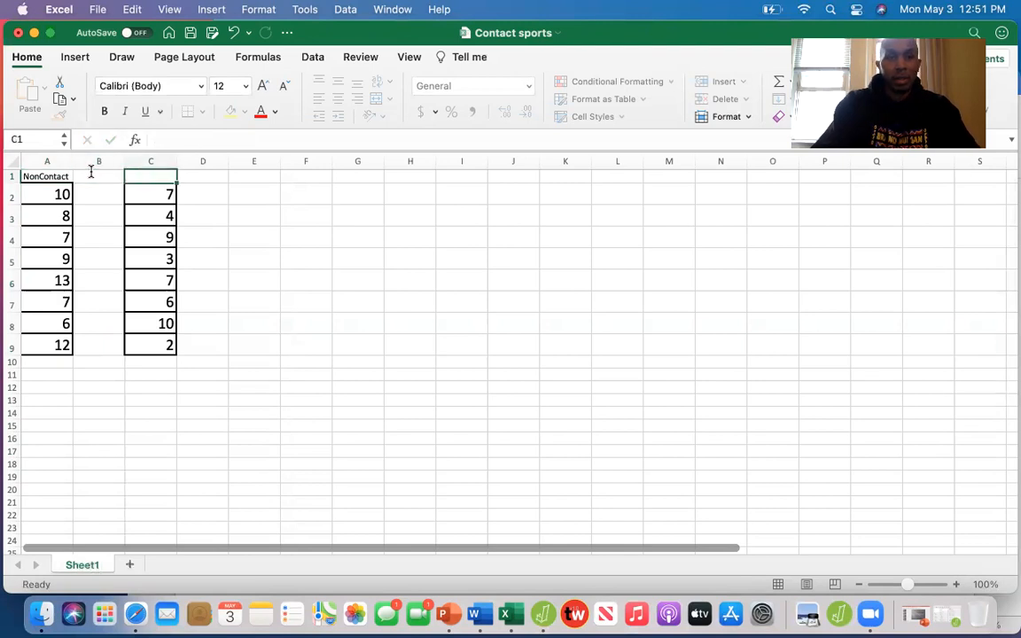
pyautogui.write('Contact')
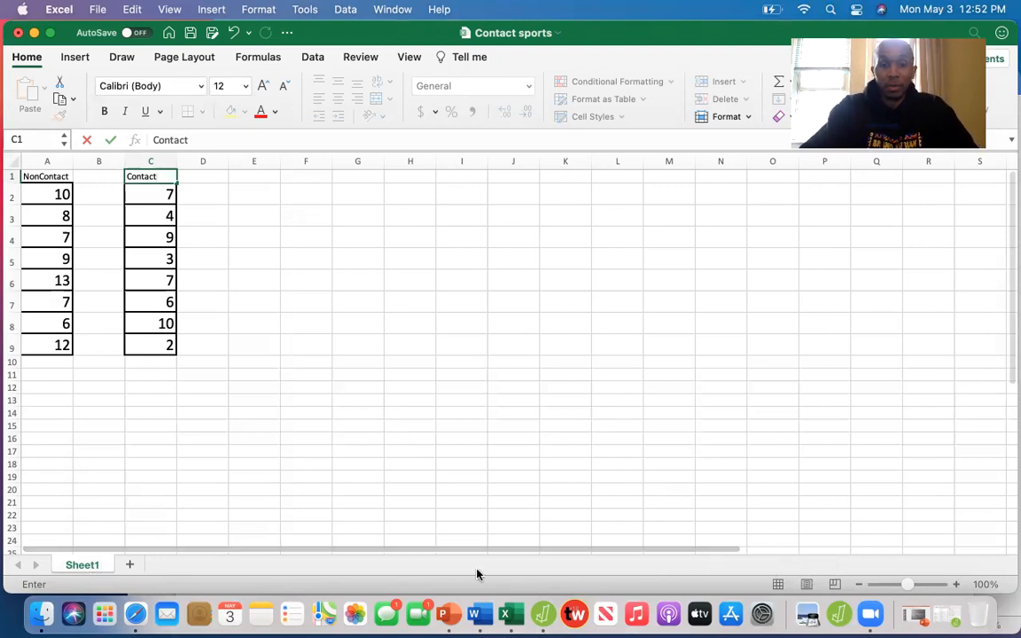
# Switch to the Word document and review the hypothesis test steps down to the t and pooled variance formulas.
pyautogui.click(476, 615)
pyautogui.click(922, 442)
pyautogui.press('Down')
pyautogui.press('Down')
pyautogui.press('Down')
pyautogui.press('Down')
pyautogui.press('Down')
pyautogui.press('Down')
pyautogui.press('Down')
pyautogui.press('Down')
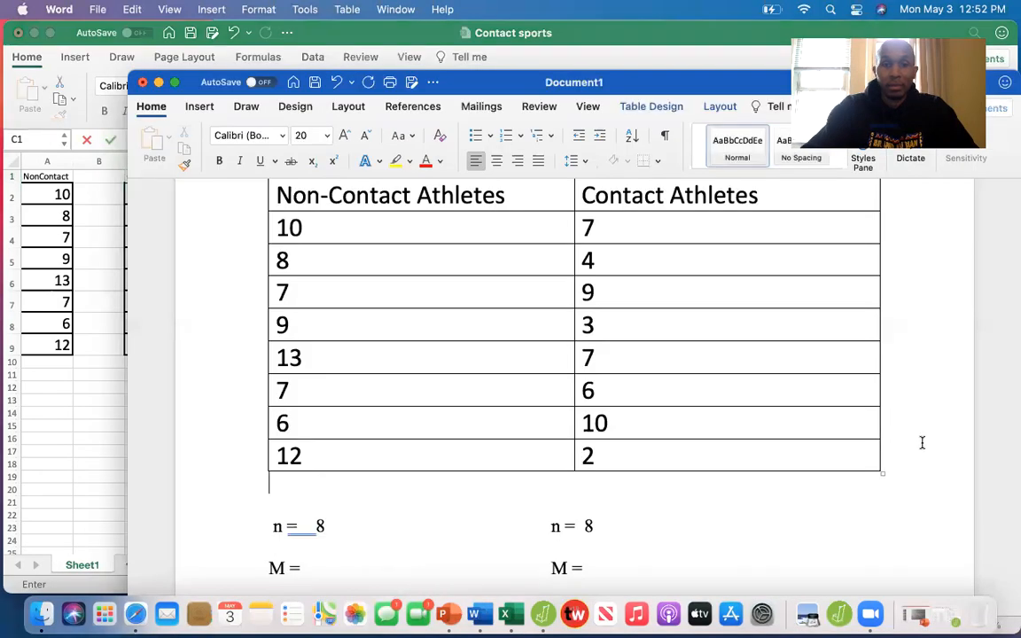
pyautogui.press('Down')
pyautogui.press('Down')
pyautogui.press('Down')
pyautogui.press('Down')
pyautogui.press('Down')
pyautogui.press('Down')
pyautogui.press('Down')
pyautogui.press('Down')
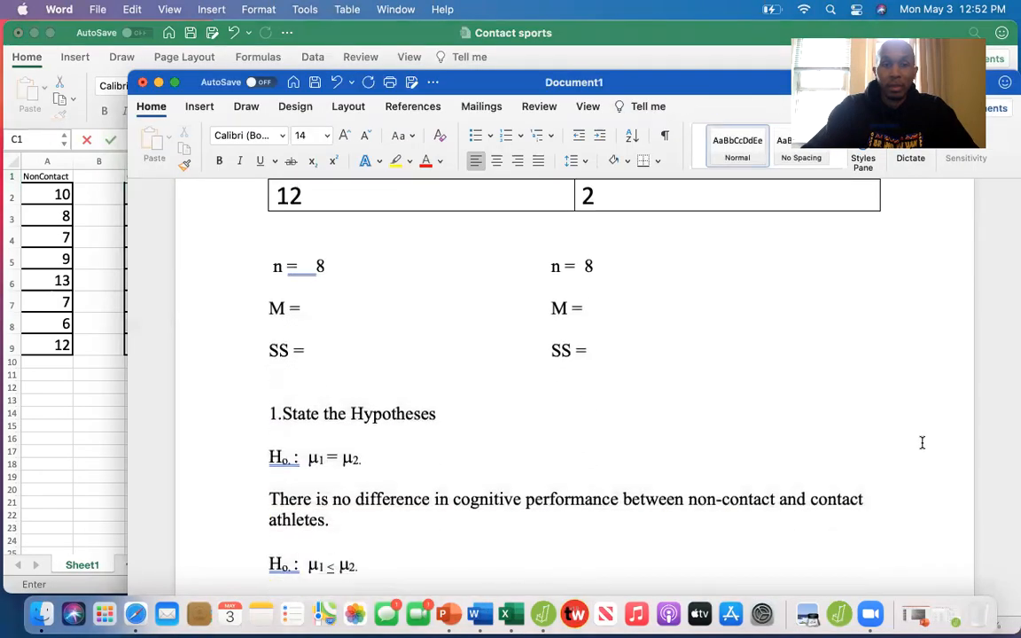
pyautogui.press('Down')
pyautogui.press('Down')
pyautogui.press('Down')
pyautogui.press('Down')
pyautogui.press('Down')
pyautogui.press('Down')
pyautogui.press('Down')
pyautogui.press('Down')
pyautogui.press('Down')
pyautogui.press('Down')
pyautogui.press('Down')
pyautogui.press('Down')
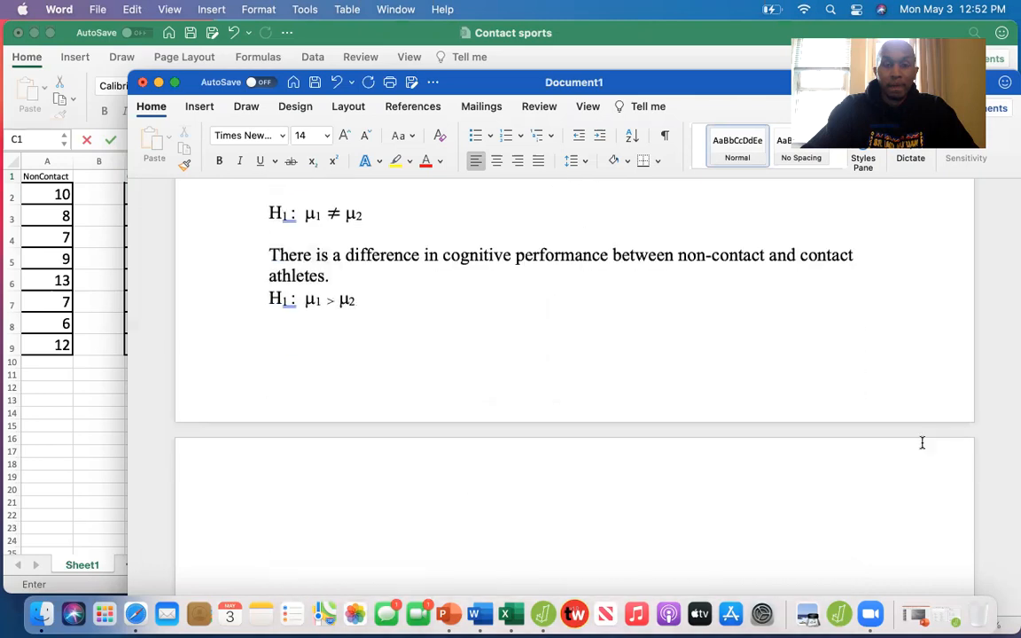
pyautogui.press('Down')
pyautogui.press('Down')
pyautogui.press('Down')
pyautogui.press('Down')
pyautogui.press('Down')
pyautogui.press('Down')
pyautogui.press('Down')
pyautogui.press('Down')
pyautogui.press('Down')
pyautogui.press('Down')
pyautogui.press('Down')
pyautogui.press('Down')
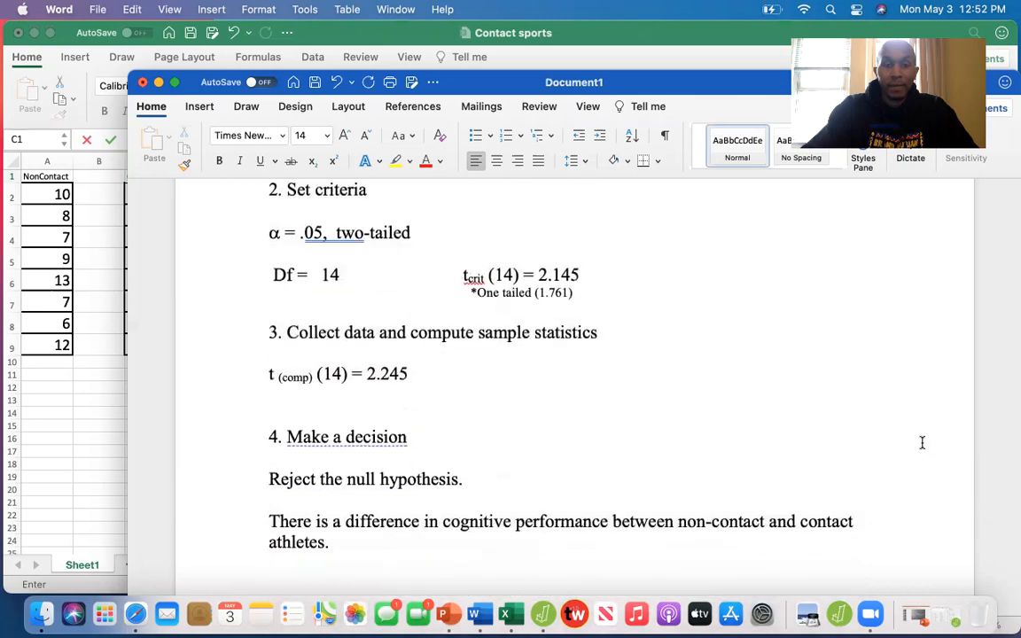
pyautogui.press('Down')
pyautogui.press('Down')
pyautogui.press('Down')
pyautogui.press('Down')
pyautogui.press('Down')
pyautogui.press('Down')
pyautogui.press('Down')
pyautogui.press('Down')
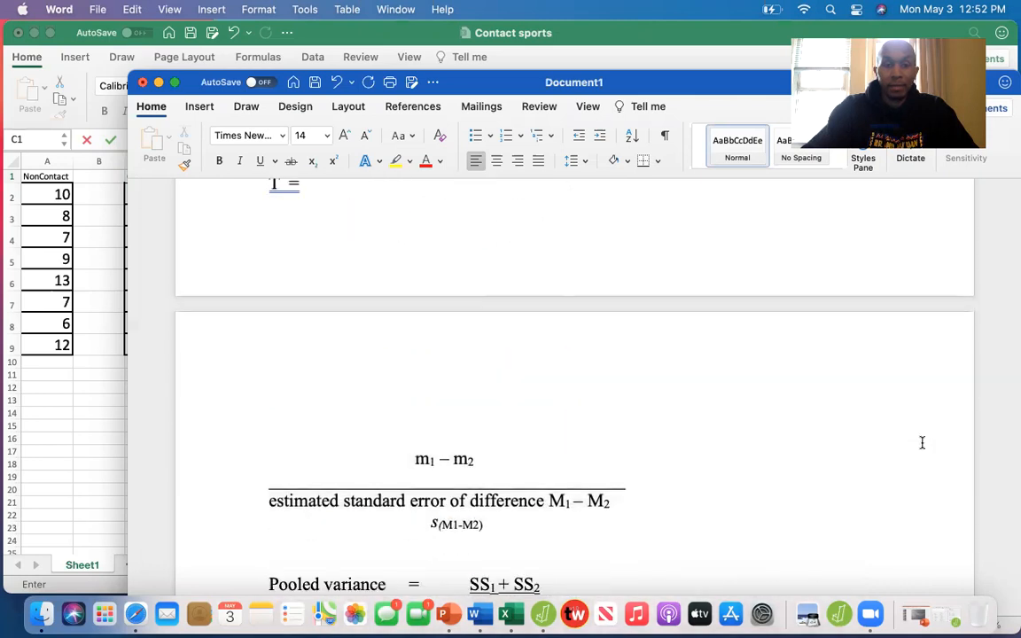
pyautogui.press('Down')
pyautogui.press('Down')
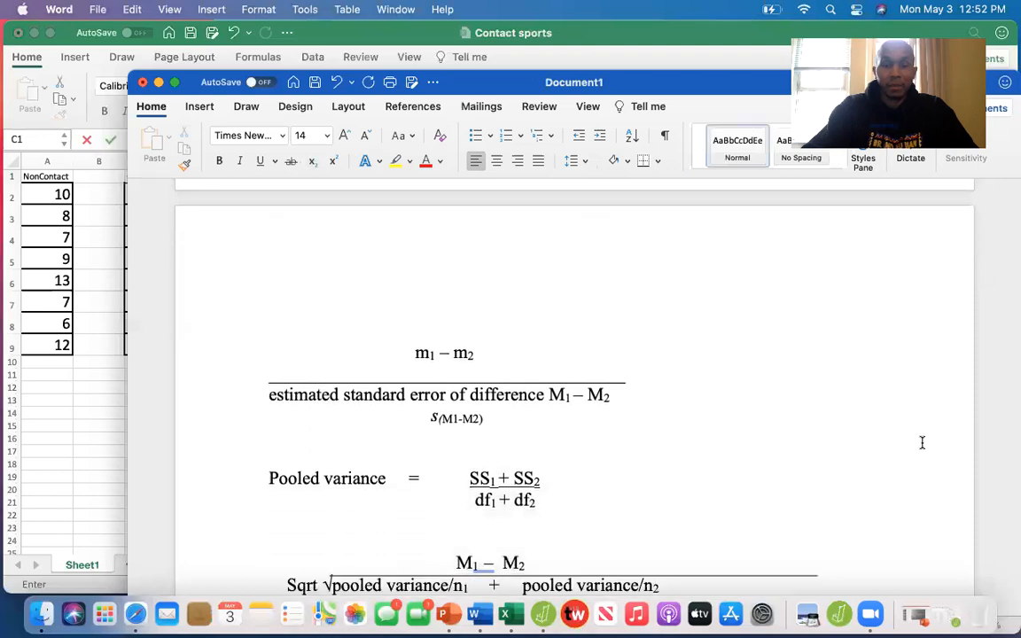
pyautogui.press('Up')
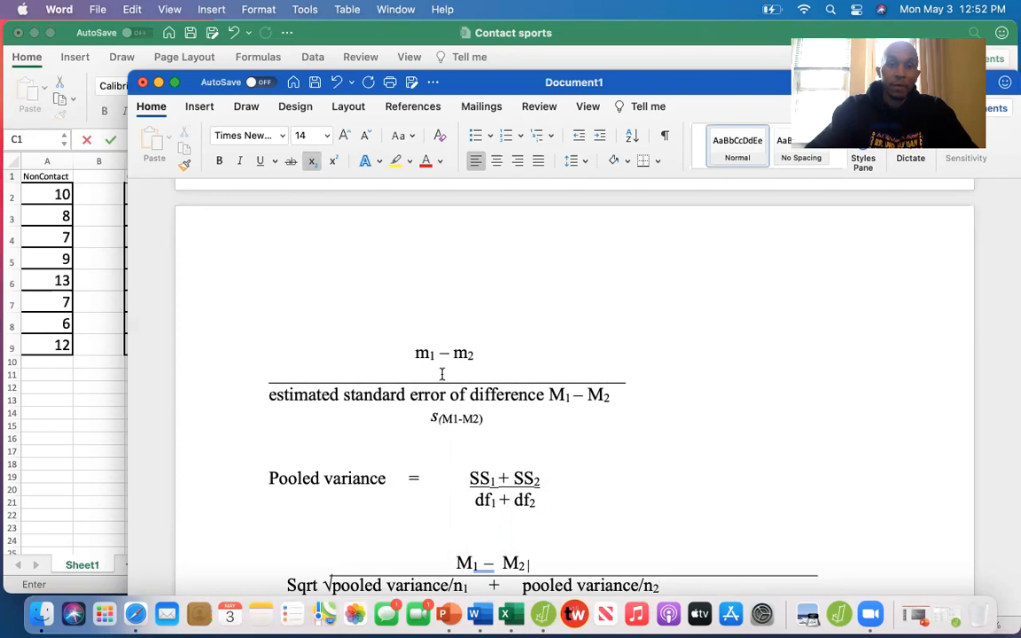
# Add "T=" in front of the m1 – m2 numerator.
pyautogui.click(271, 334)
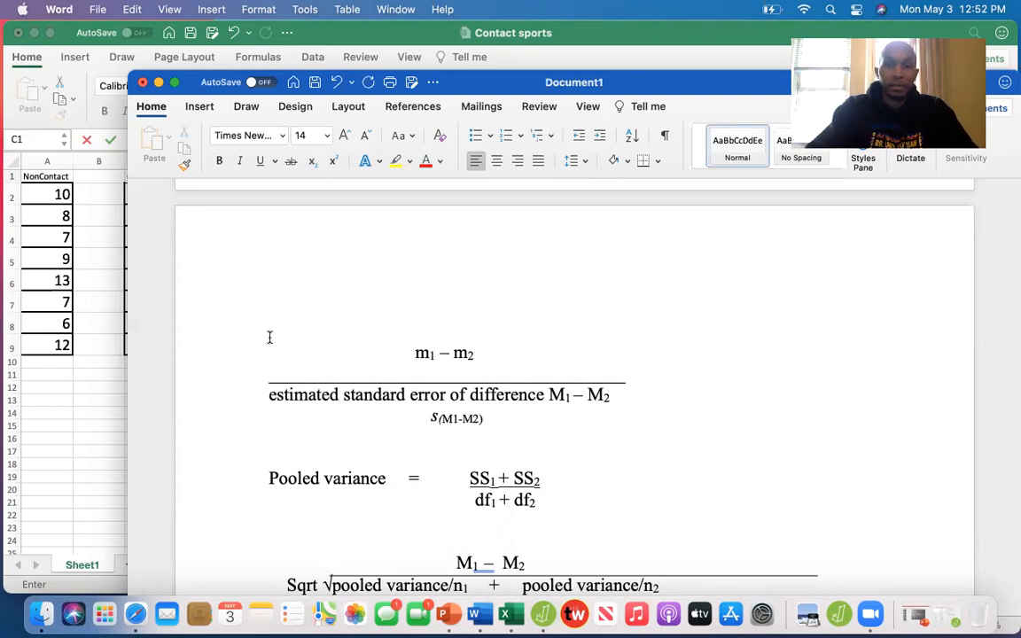
pyautogui.write('T ')
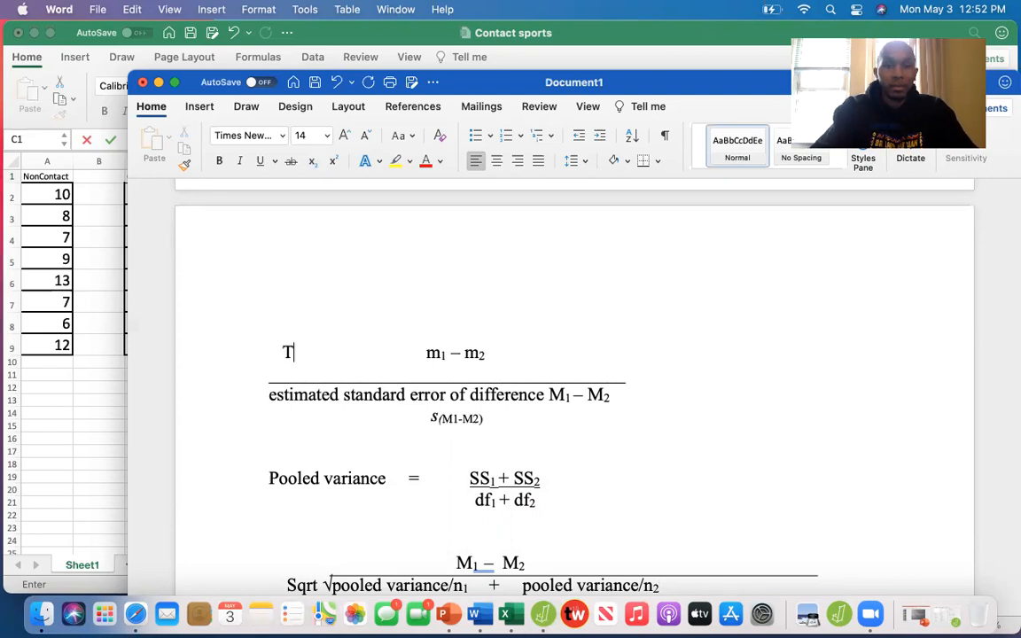
pyautogui.write('=')
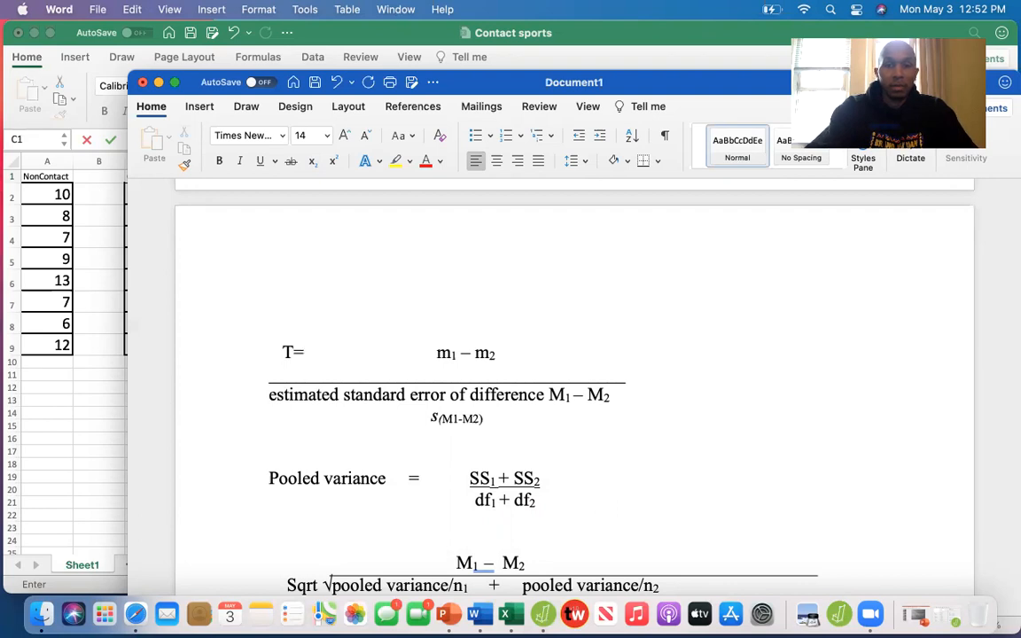
# Indent the fraction line under m1 – m2 so that it starts past the "T=" label.
pyautogui.press('Left')
pyautogui.press('Left')
pyautogui.press('Left')
pyautogui.press('Left')
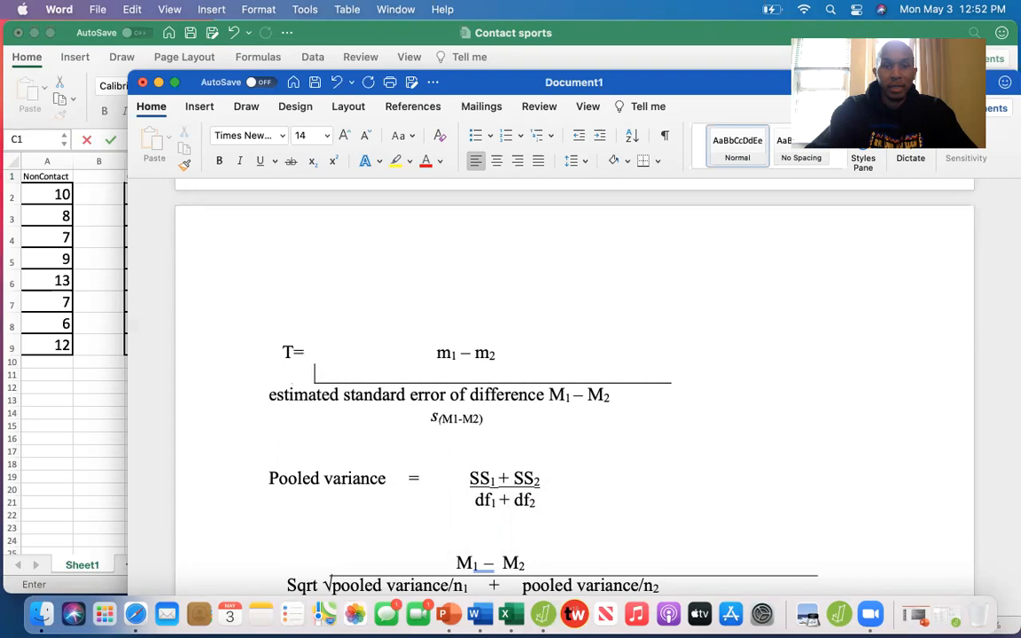
pyautogui.press('Left')
pyautogui.press('Left')
pyautogui.press('Left')
pyautogui.press('Left')
pyautogui.press('Left')
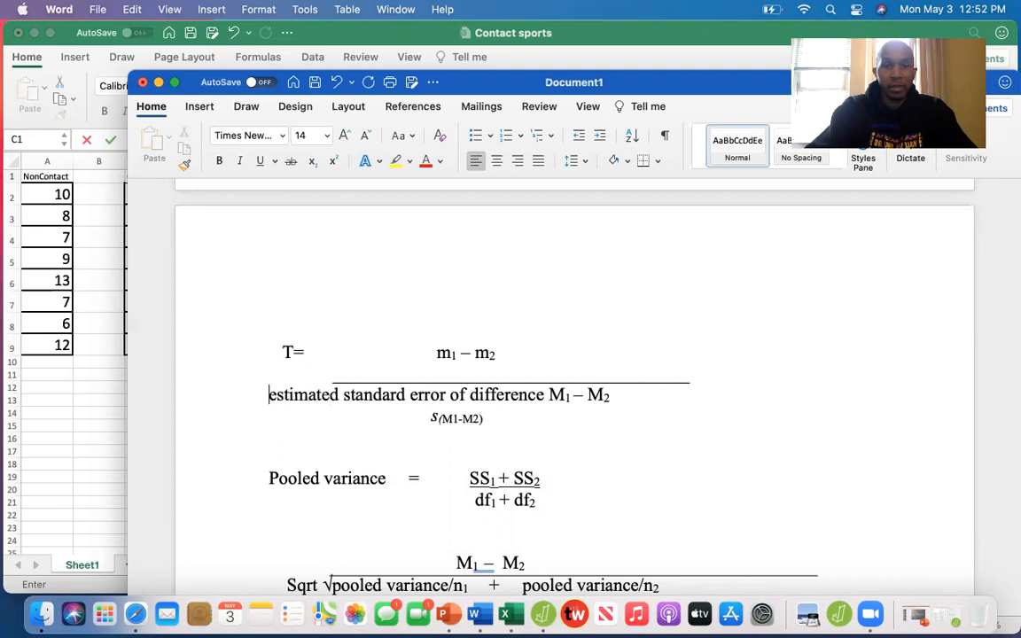
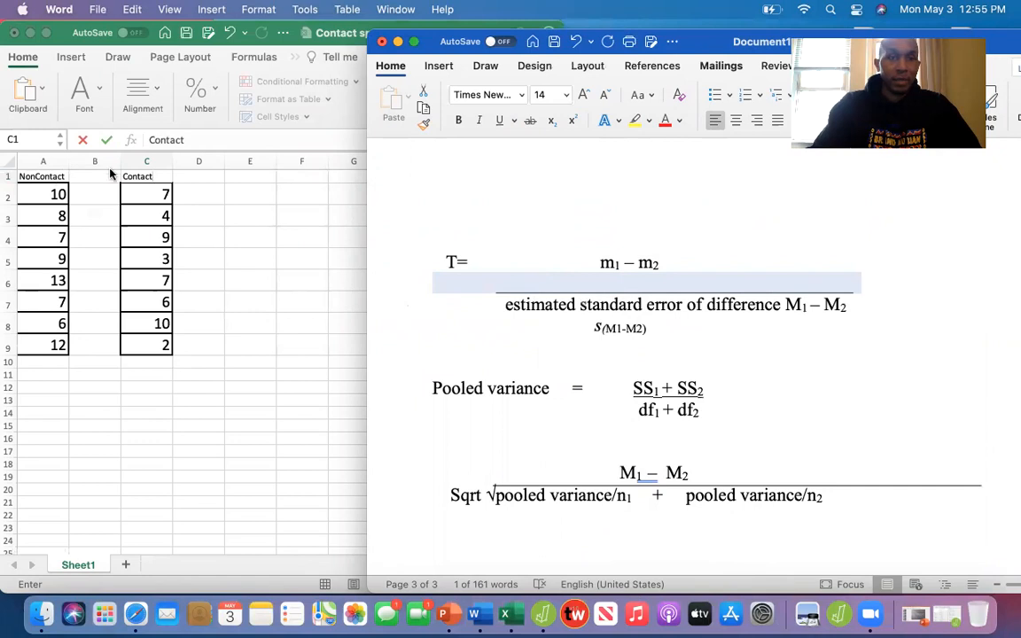
# Switch to the Contact sports workbook and calculate the NonContact mean in A11 with =AVERAGE(A2:A9).
pyautogui.click(31, 372)
pyautogui.click(31, 373)
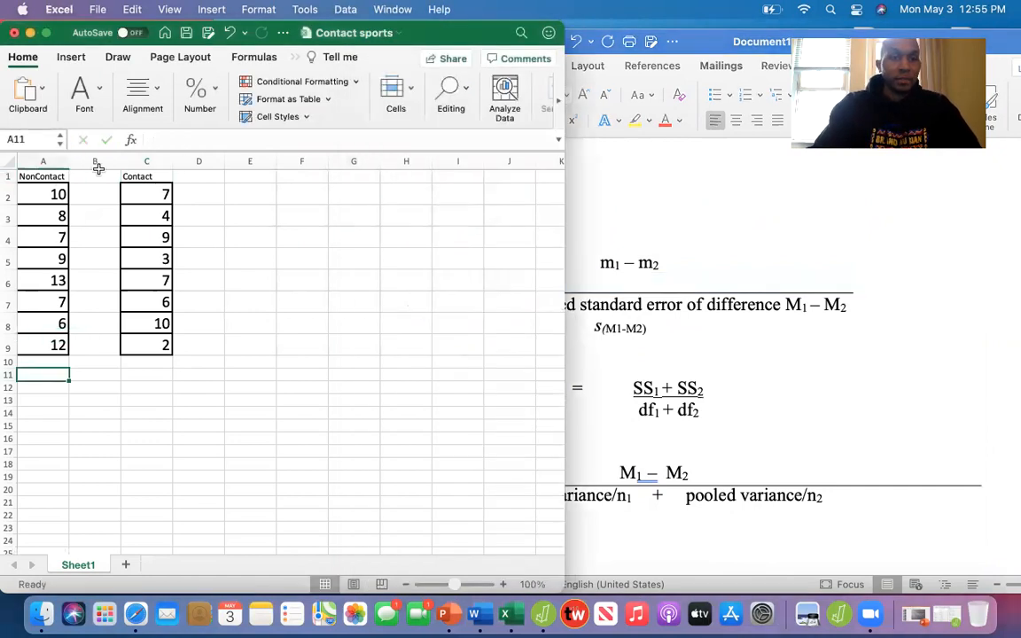
pyautogui.click(162, 135)
pyautogui.write('=aver')
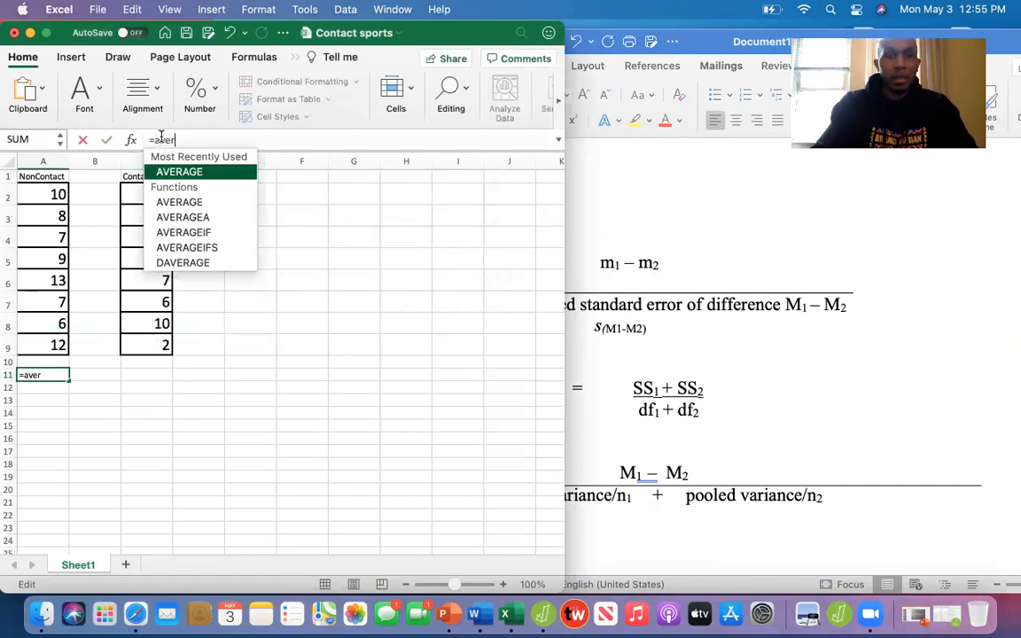
pyautogui.doubleClick(191, 172)
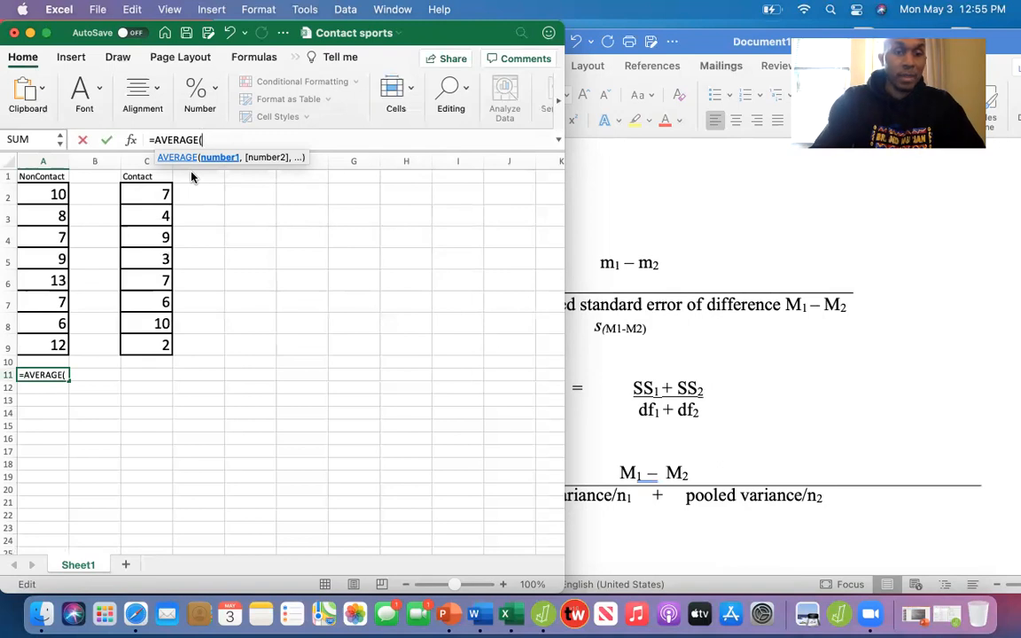
pyautogui.write('A2')
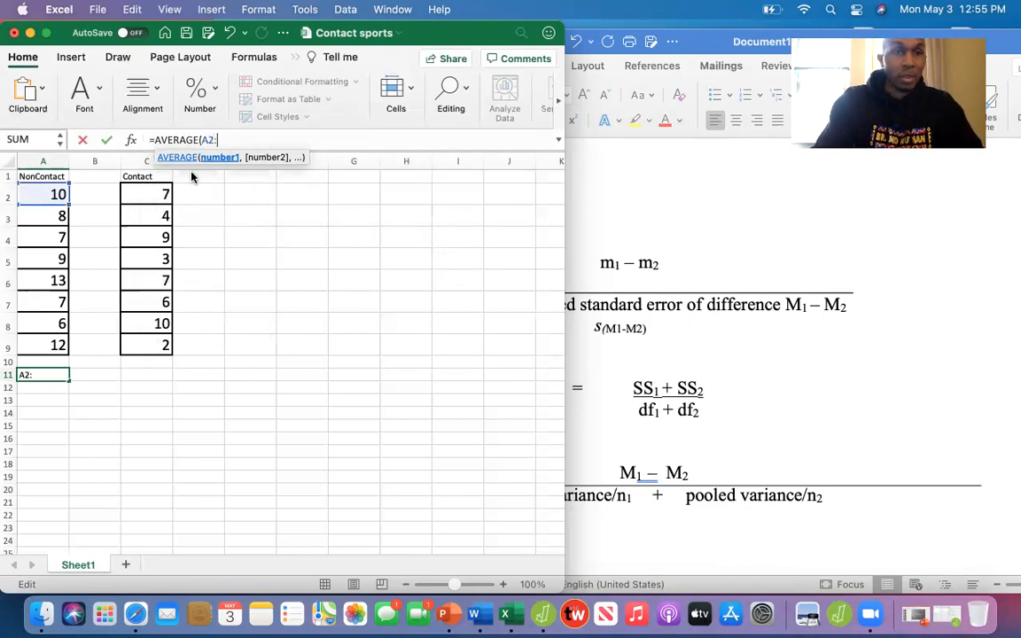
pyautogui.write(':A9')
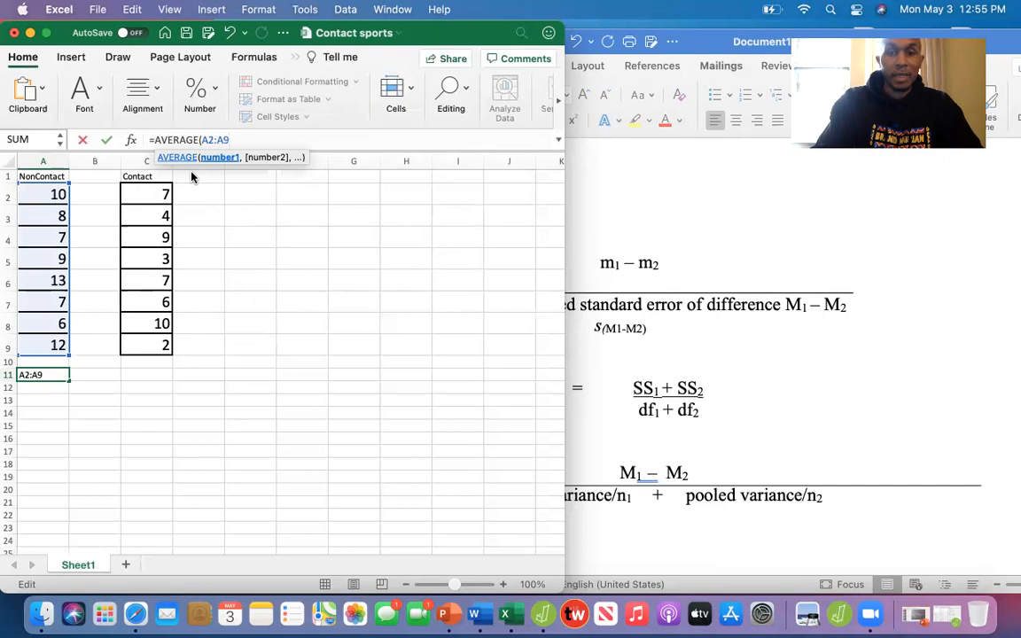
pyautogui.write(')')
pyautogui.press('Return')
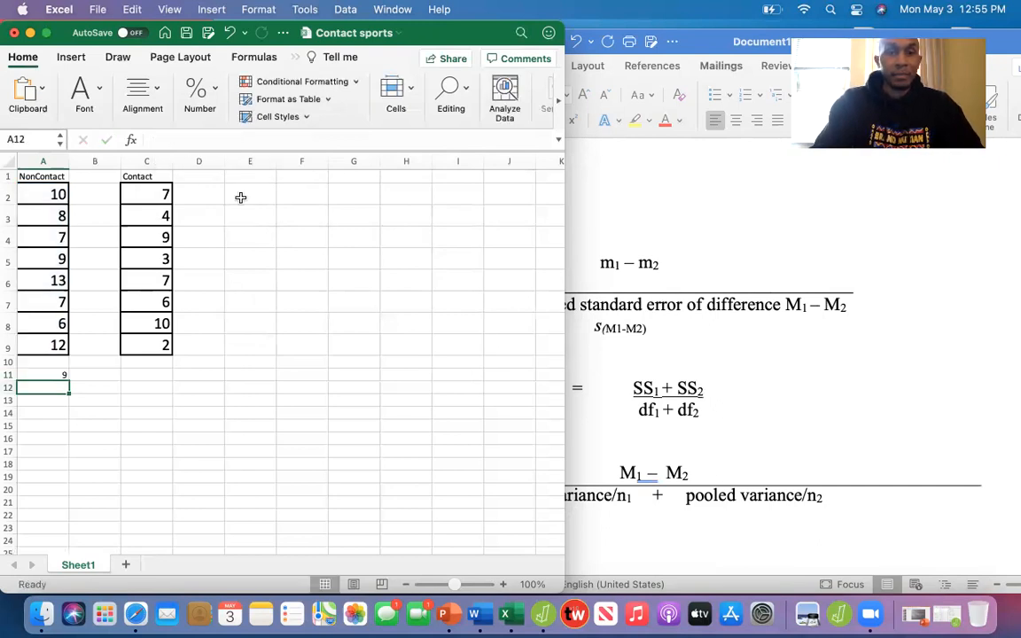
# Check the group means in JASP's descriptive statistics, and enter 6 as the Contact mean in C11 of the workbook.
pyautogui.click(946, 614)
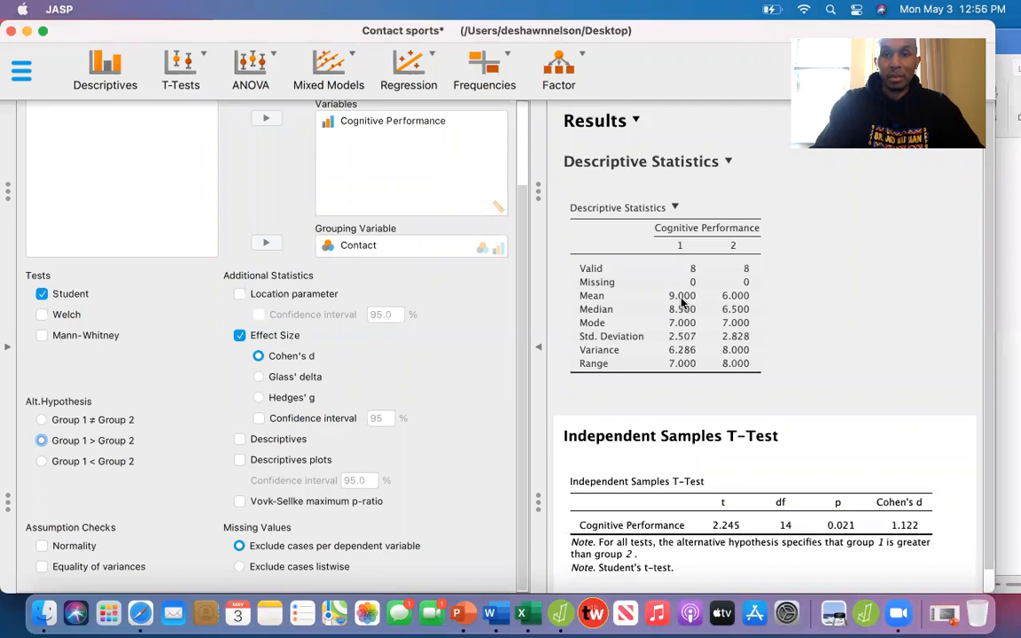
pyautogui.click(28, 32)
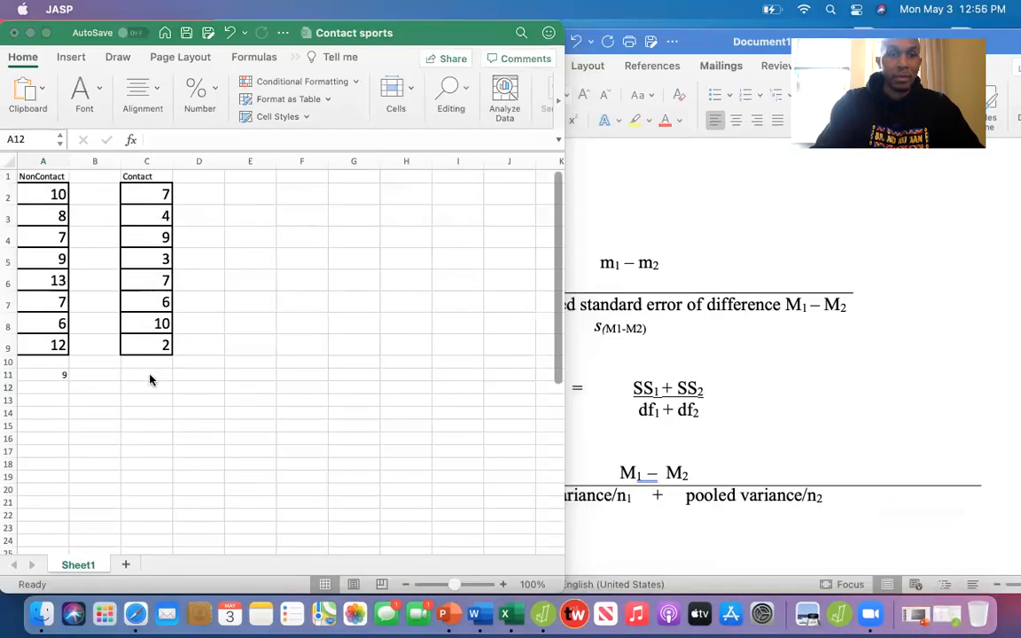
pyautogui.click(151, 380)
pyautogui.click(153, 378)
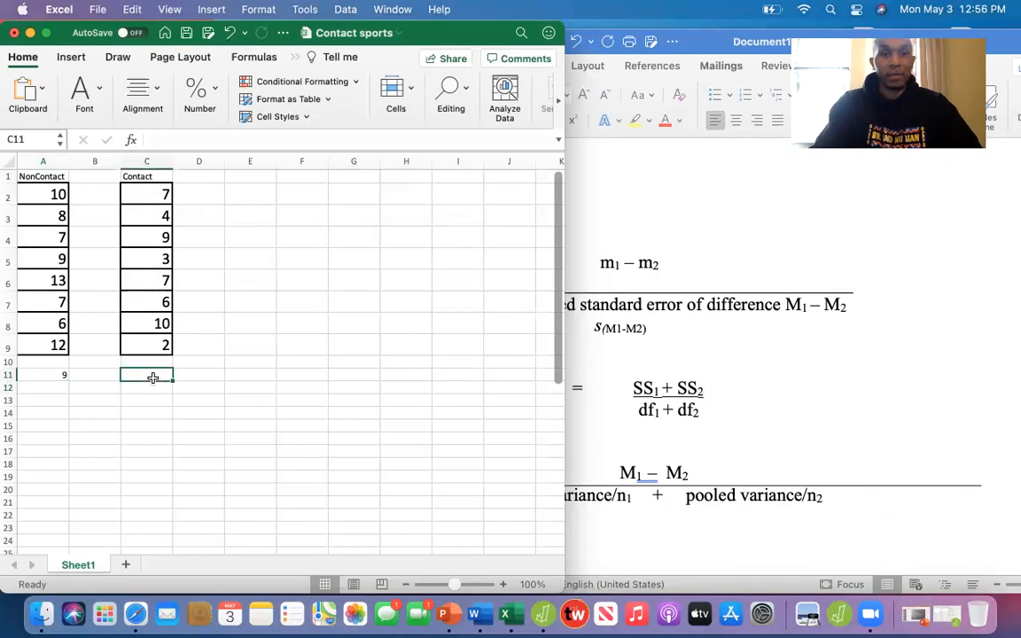
pyautogui.write('6')
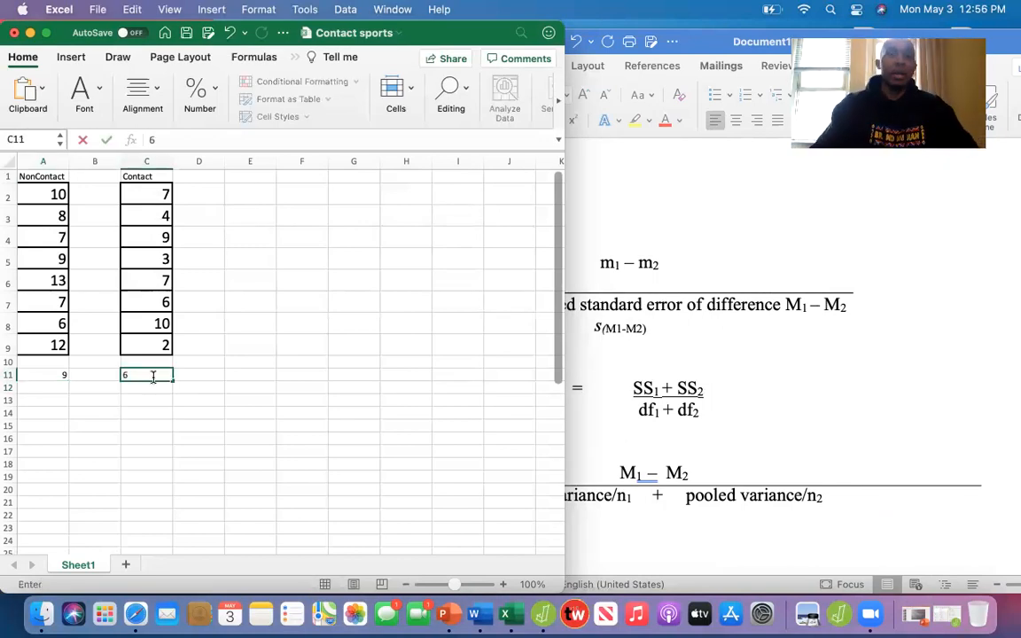
pyautogui.press('Return')
pyautogui.press('Return')
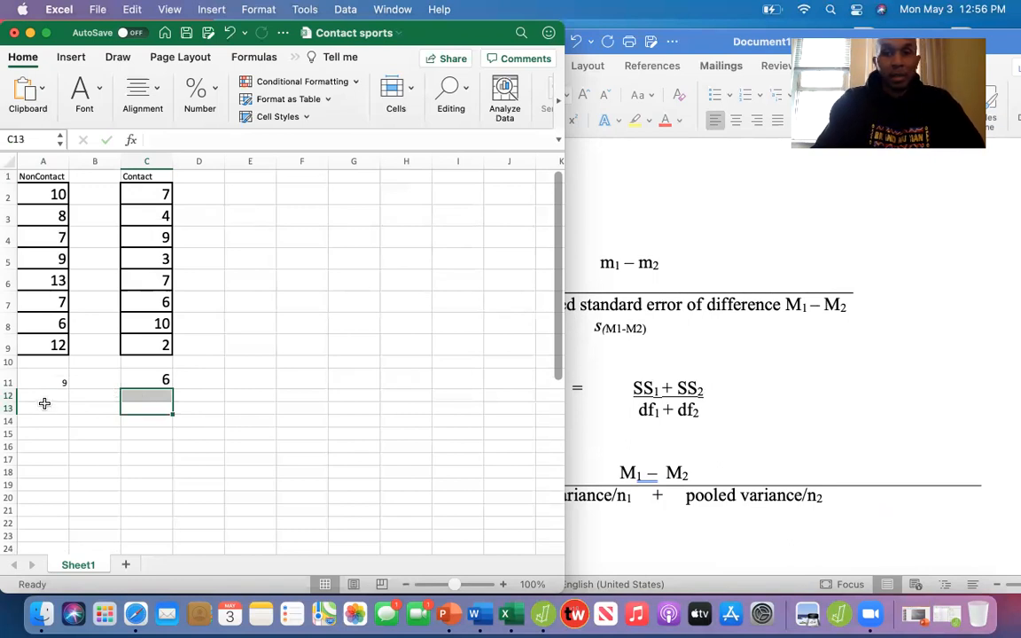
# In the Word document's T formula, replace the numerator's m1 and m2 with the group means 9 and 6.
pyautogui.click(747, 247)
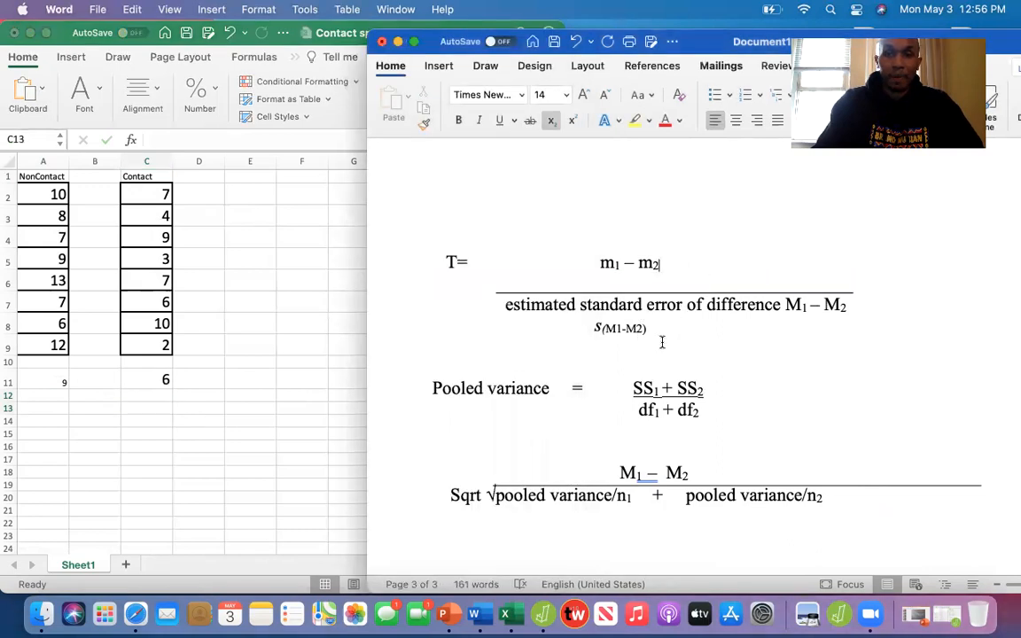
pyautogui.click(616, 264)
pyautogui.press('BackSpace')
pyautogui.press('BackSpace')
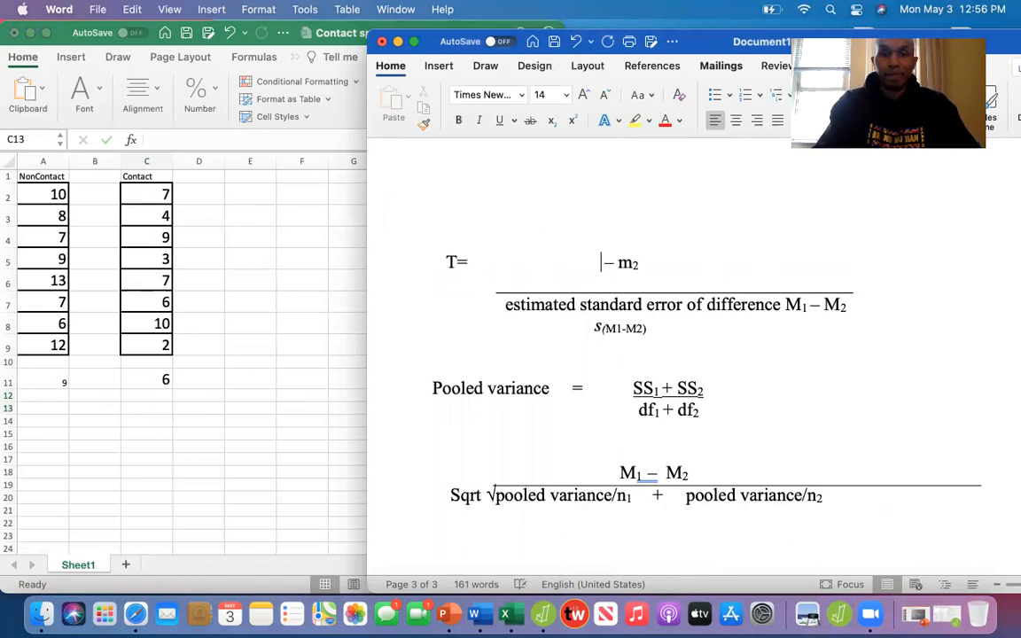
pyautogui.write('9')
pyautogui.press('Right')
pyautogui.press('Right')
pyautogui.press('Right')
pyautogui.press('Right')
pyautogui.press('Right')
pyautogui.press('BackSpace')
pyautogui.press('BackSpace')
pyautogui.write('6')
pyautogui.scroll(-3, 634, 276)
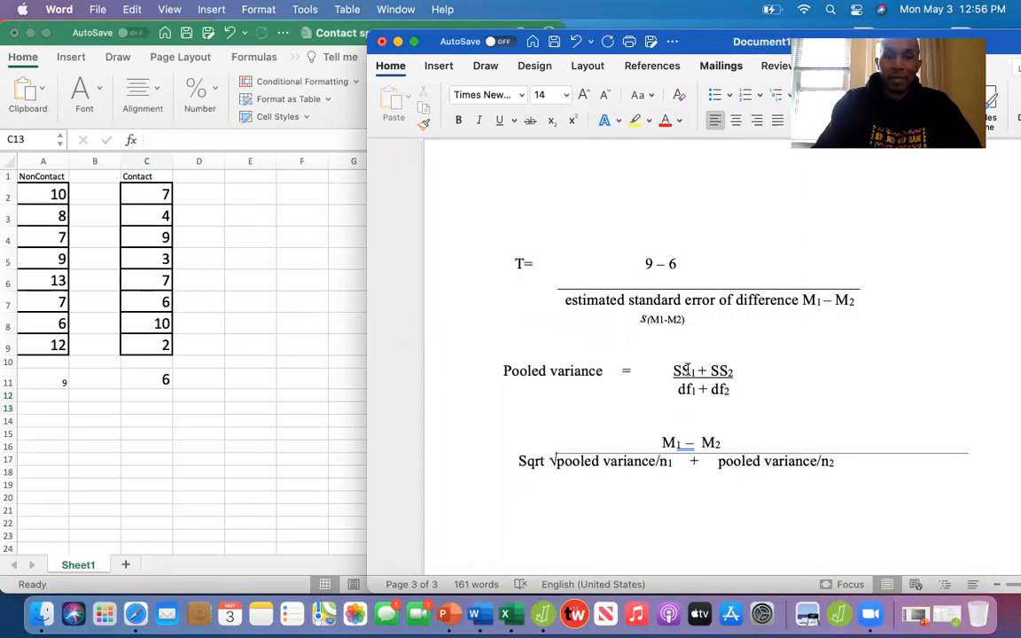
# In the Contact sports workbook, calculate the NonContact sum of squares in A13 with =DEVSQ(A2:A9).
pyautogui.click(28, 414)
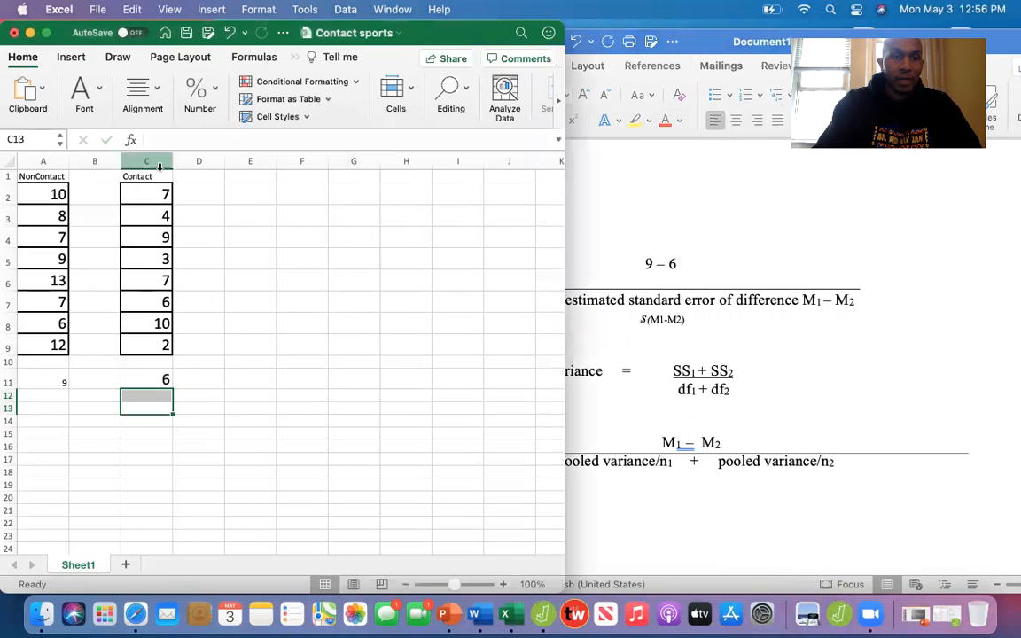
pyautogui.click(34, 405)
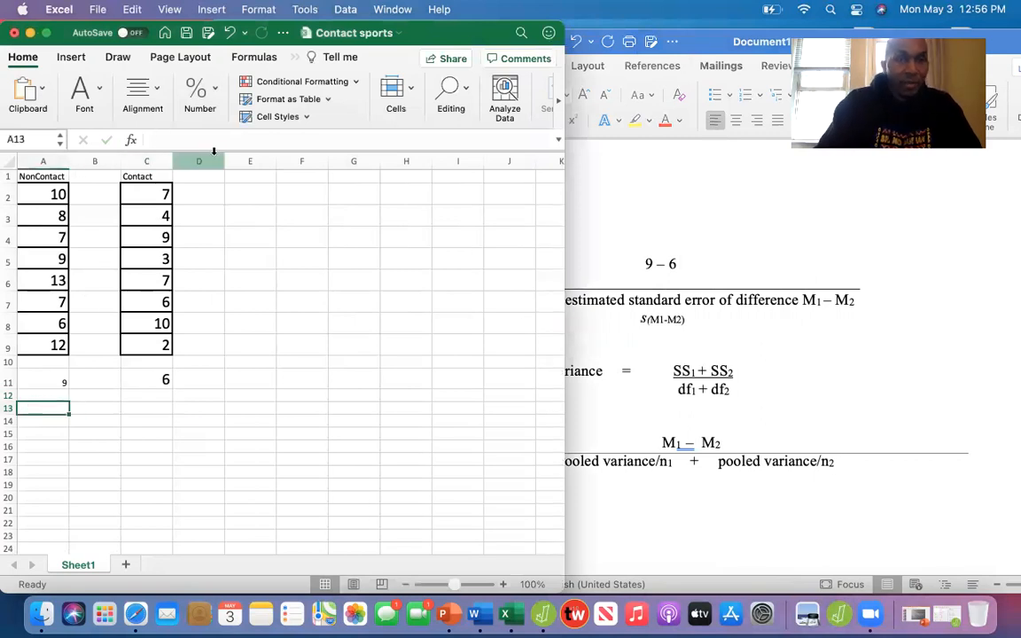
pyautogui.click(171, 138)
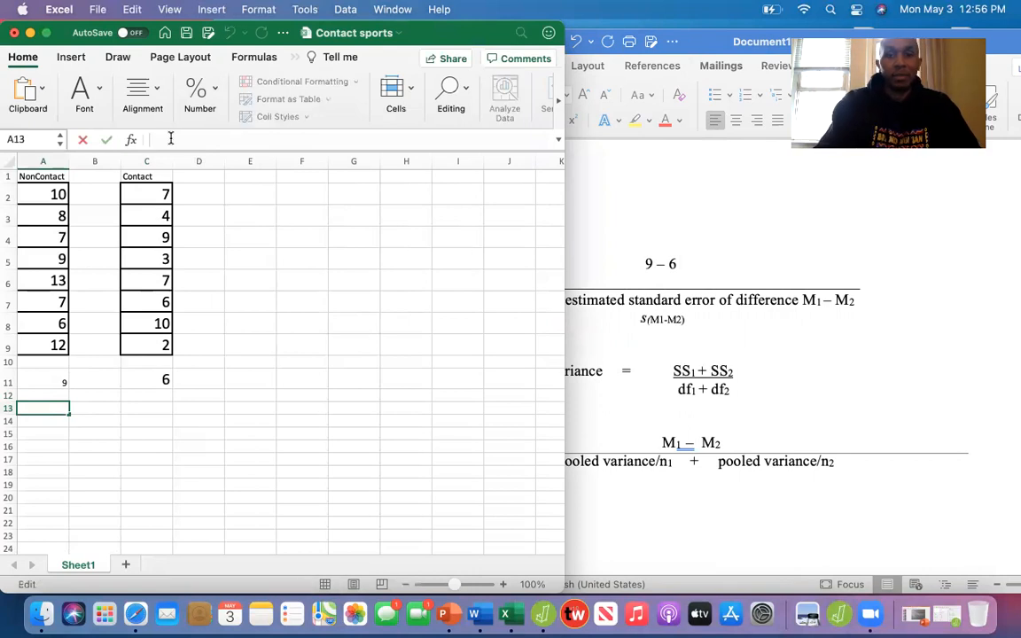
pyautogui.write('=DEV')
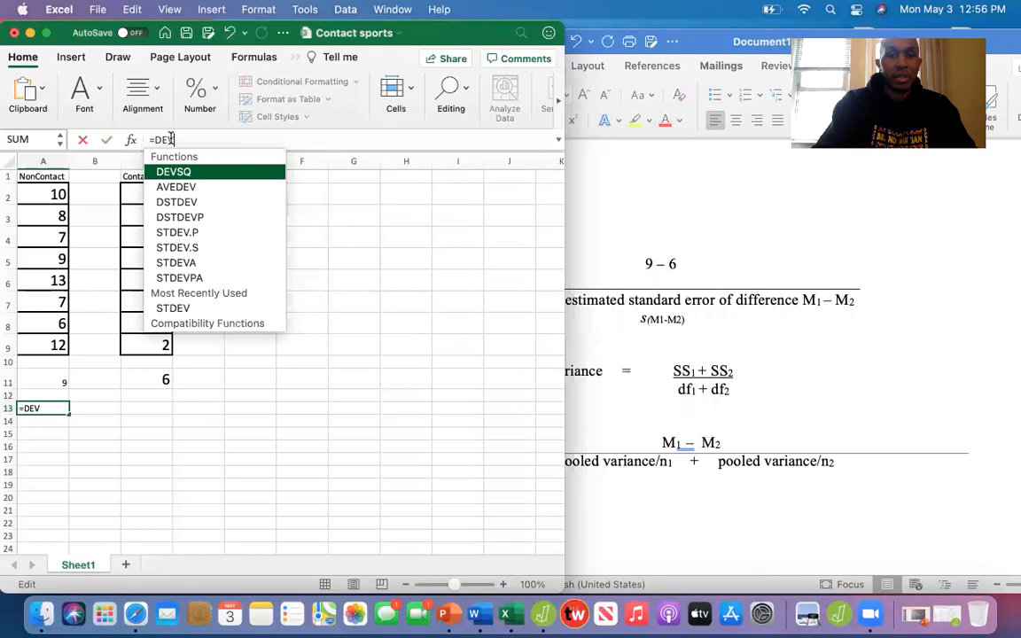
pyautogui.write('SQ')
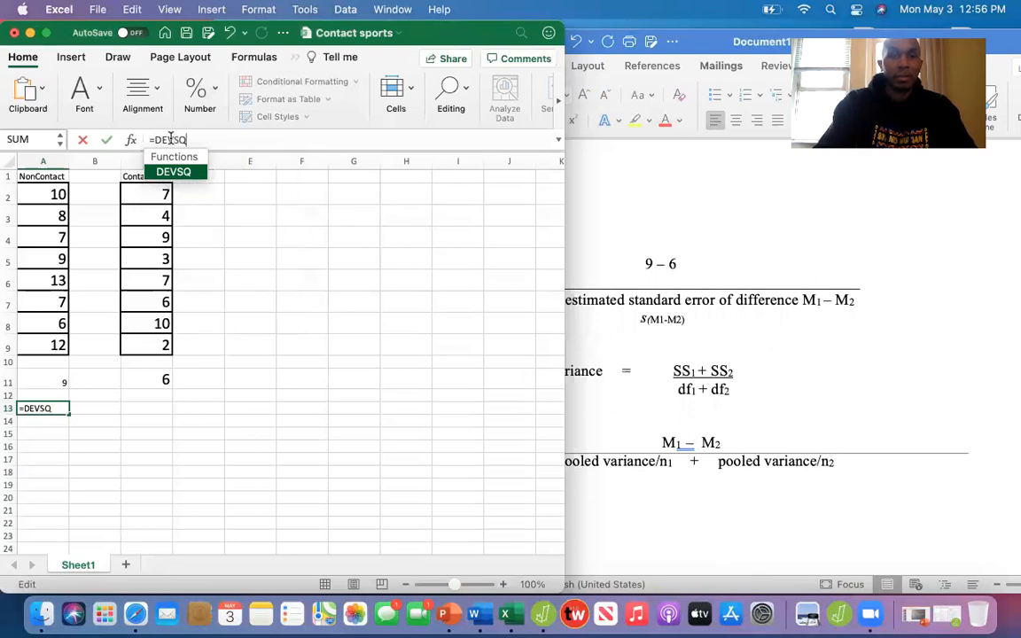
pyautogui.write('(')
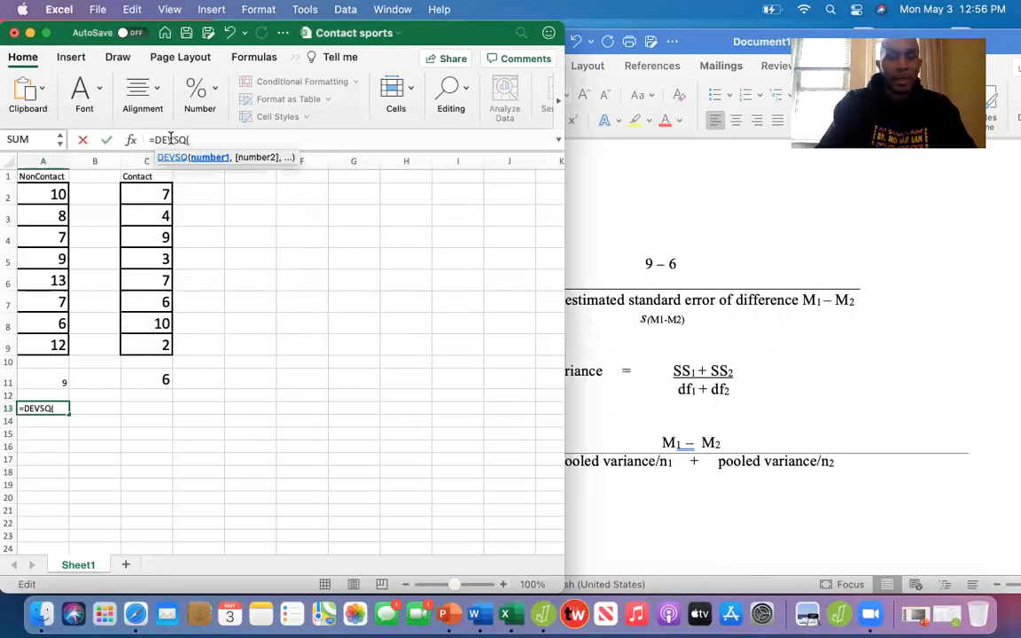
pyautogui.write('A2')
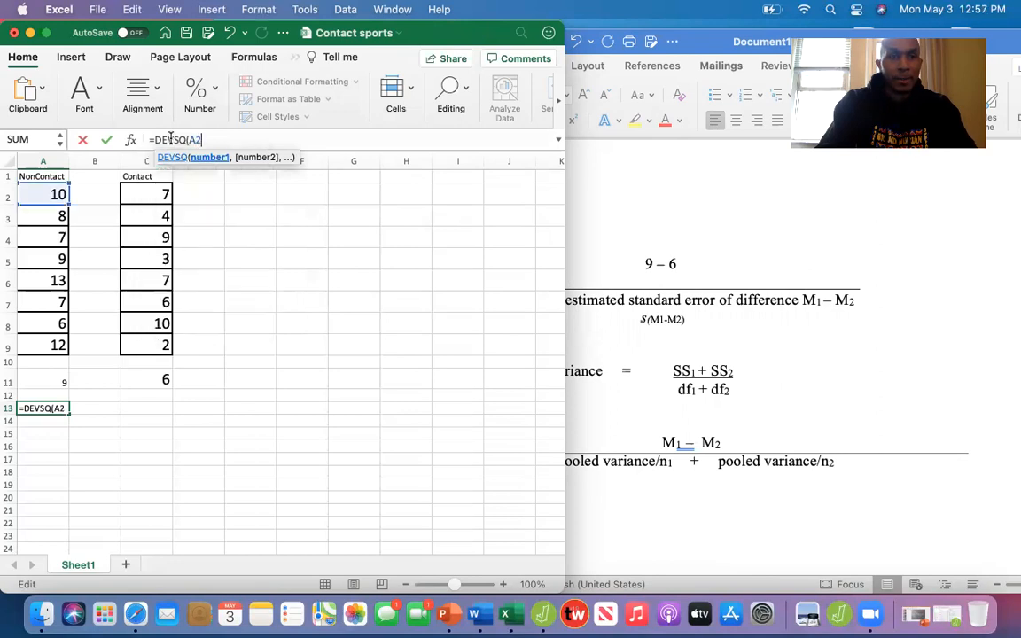
pyautogui.write(':A')
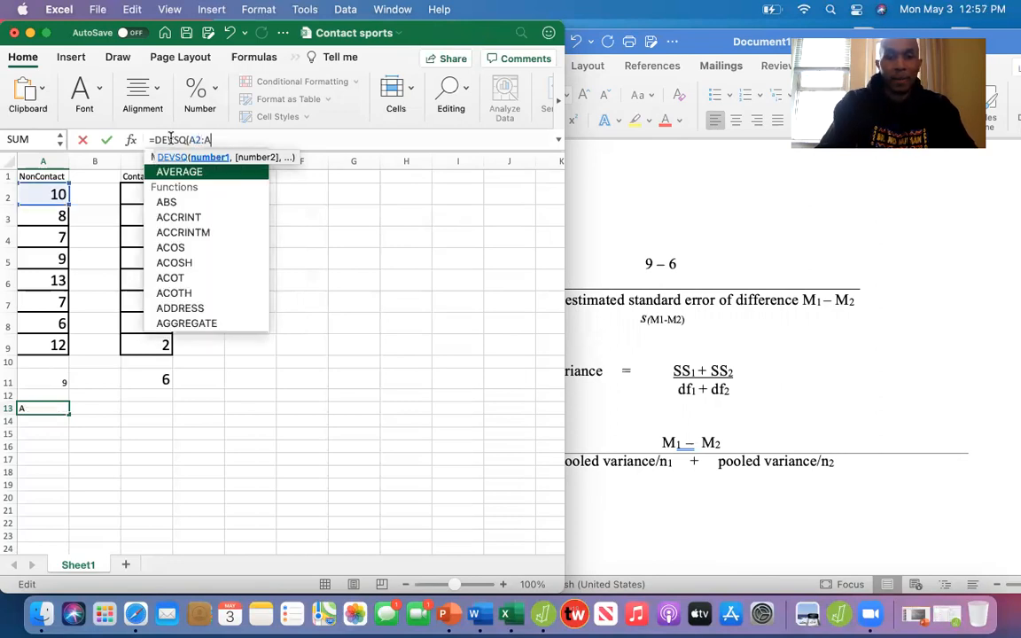
pyautogui.write('9)')
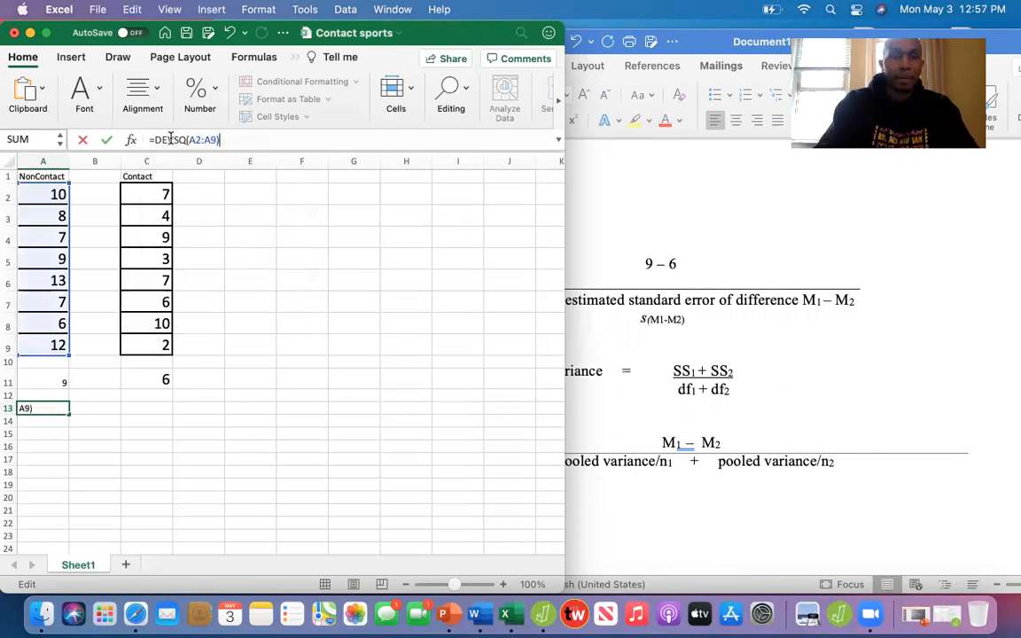
pyautogui.press('Return')
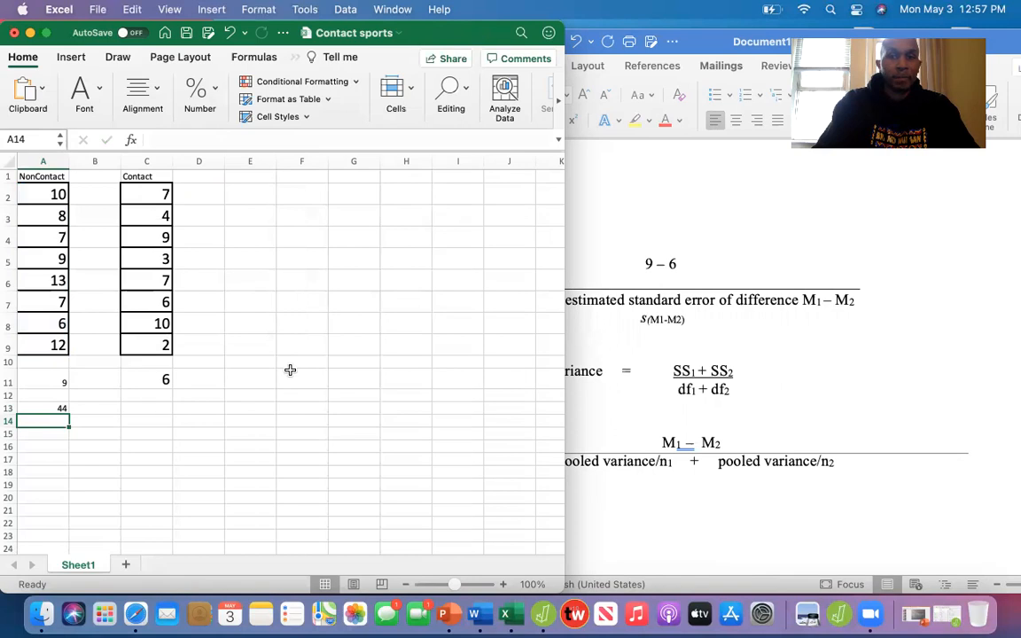
# In the Word document, add "44 +" without underlining after SS1 + SS2 on the pooled variance line.
pyautogui.click(750, 365)
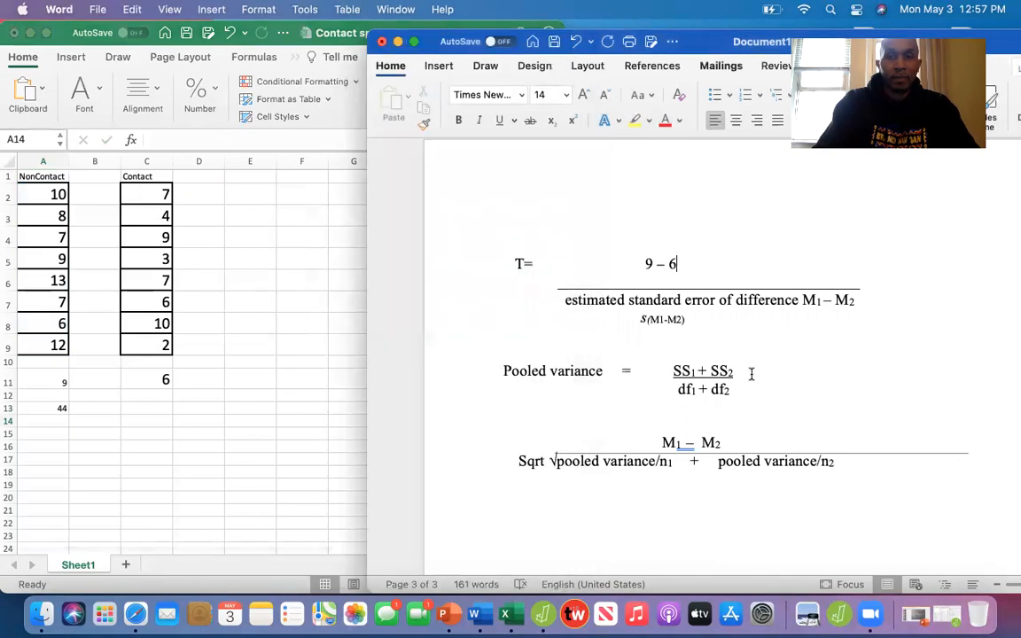
pyautogui.click(751, 373)
pyautogui.write('44')
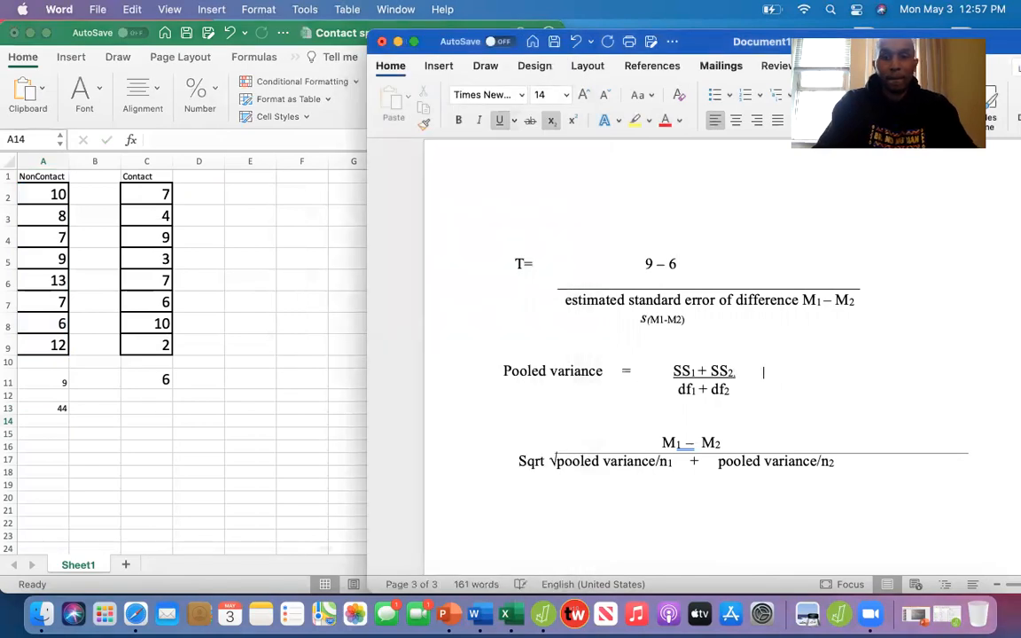
pyautogui.press('BackSpace')
pyautogui.press('BackSpace')
pyautogui.press('BackSpace')
pyautogui.press('BackSpace')
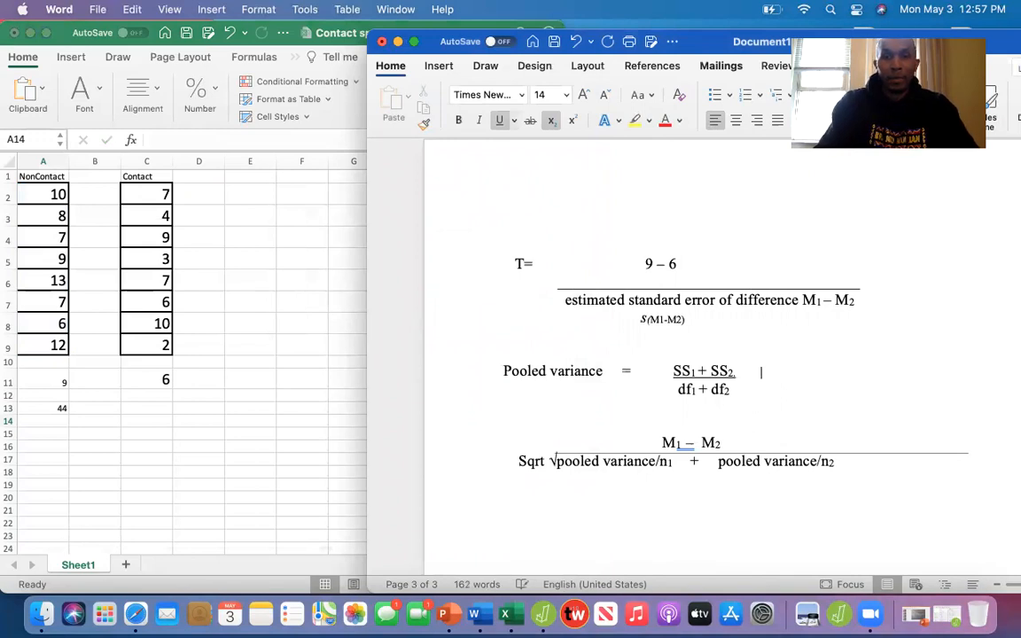
pyautogui.click(500, 119)
pyautogui.write('4')
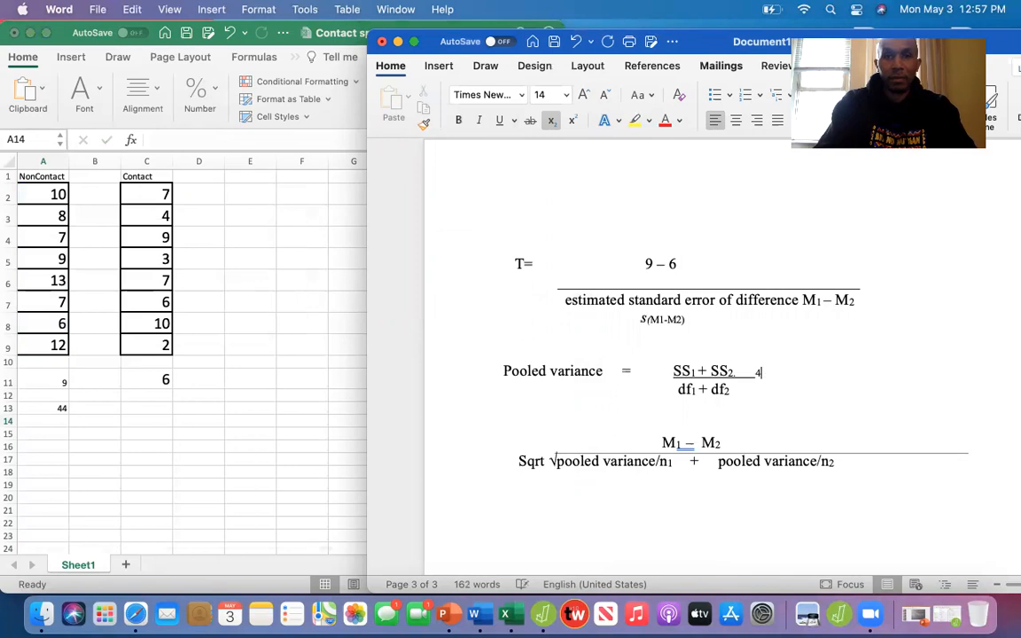
pyautogui.write('4 +')
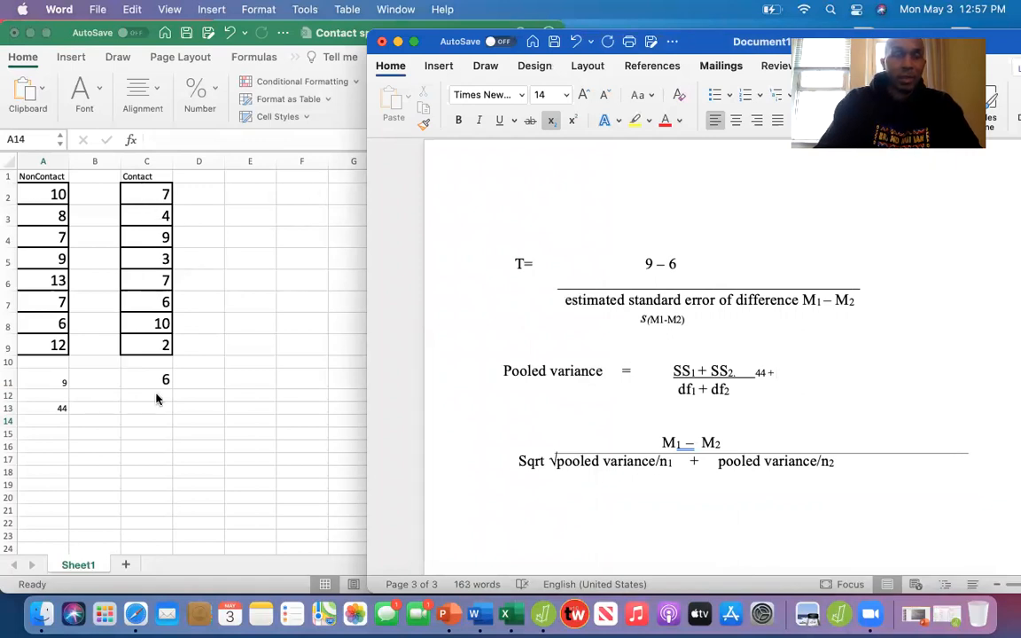
# Switch to the Contact sports workbook and calculate the Contact sum of squares in C13 with =DEVSQ(C2:C9).
pyautogui.click(138, 412)
pyautogui.doubleClick(139, 408)
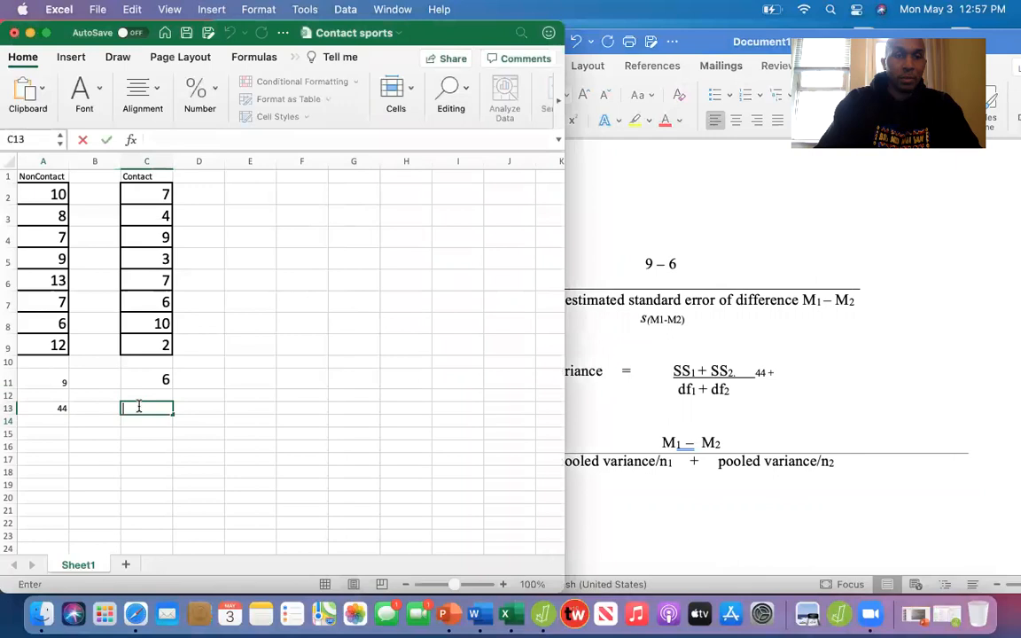
pyautogui.click(164, 140)
pyautogui.write('=DEVSQ')
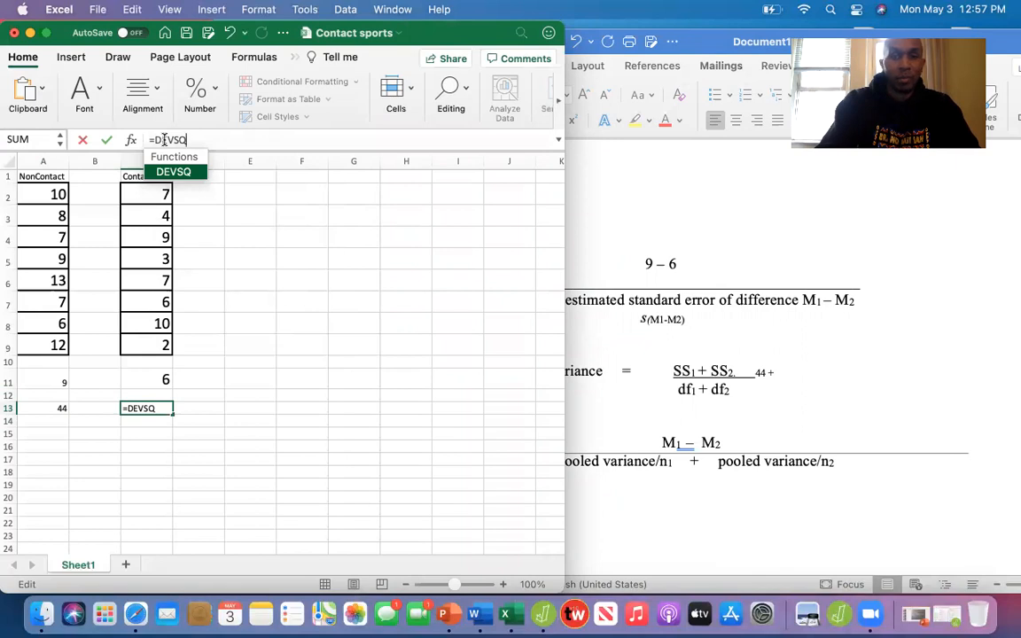
pyautogui.write('(C')
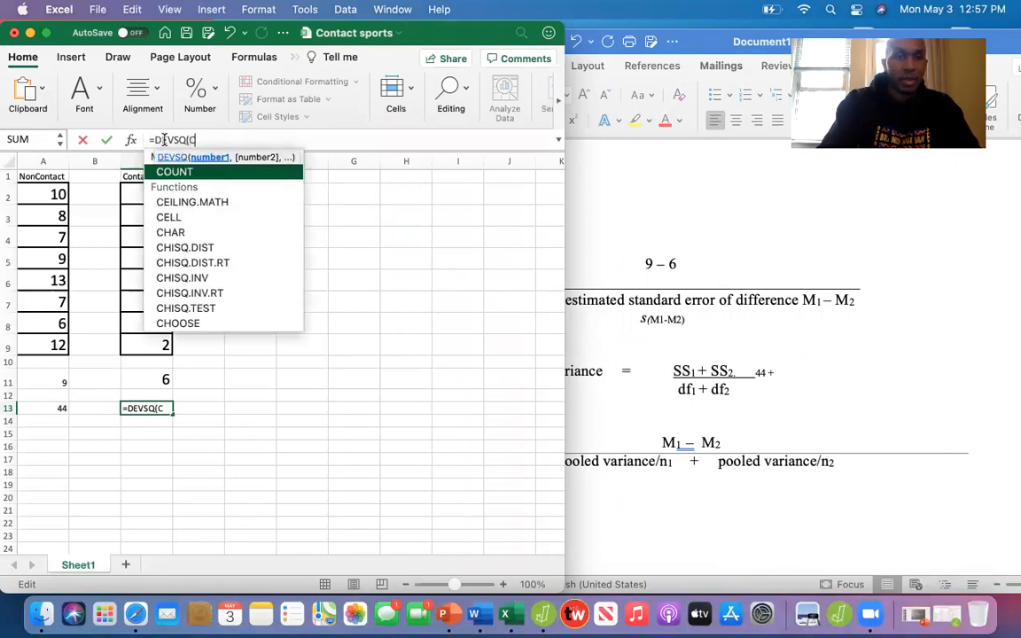
pyautogui.write('2:C9')
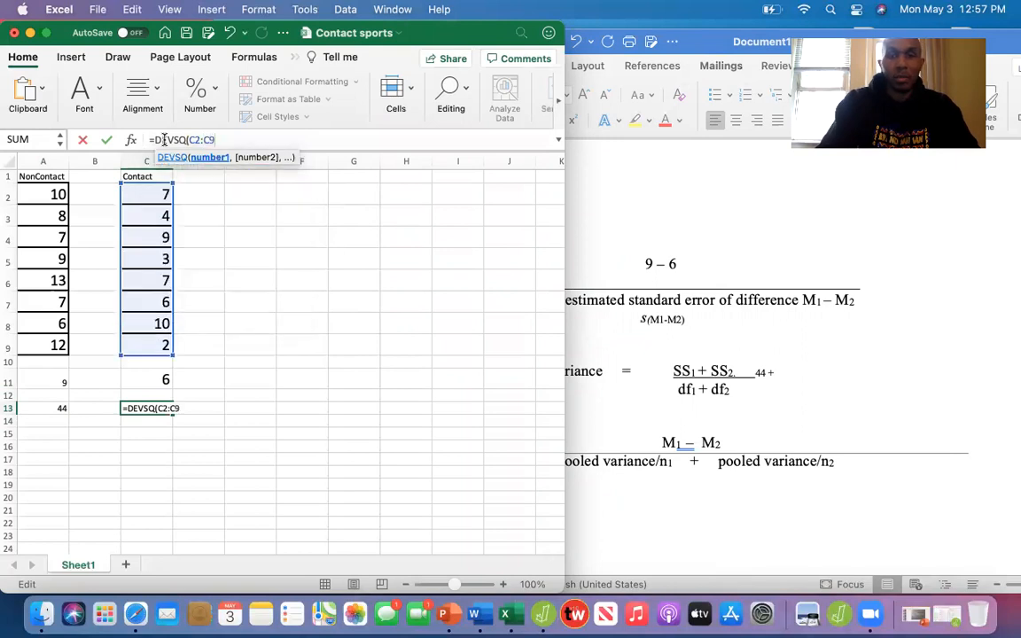
pyautogui.write(')')
pyautogui.press('Return')
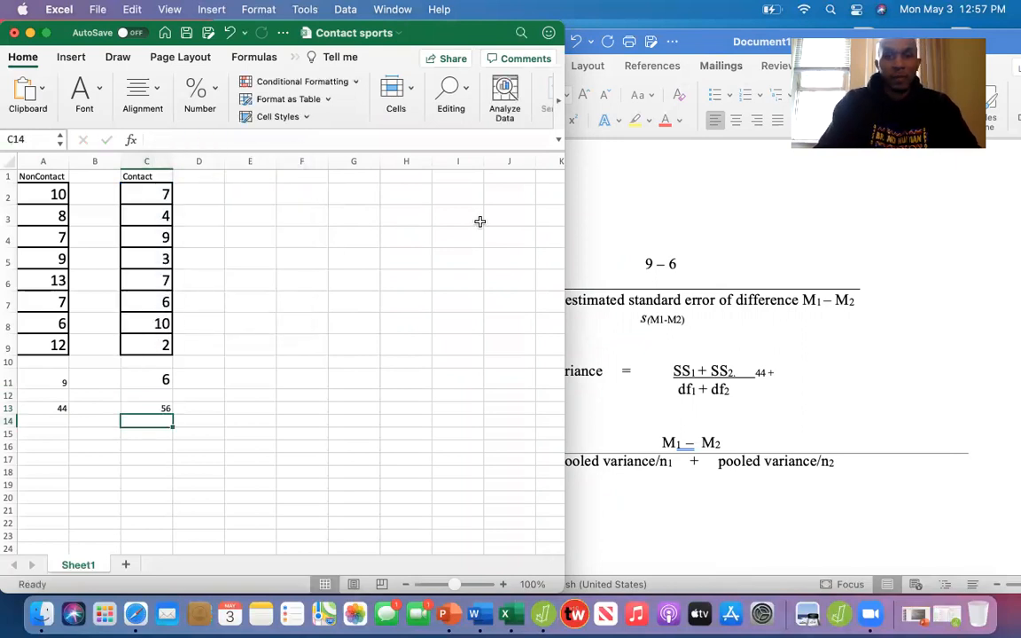
# Complete the pooled variance numerator in the Word document as 44 + 56 =. 100.
pyautogui.click(783, 373)
pyautogui.write('44 + 56')
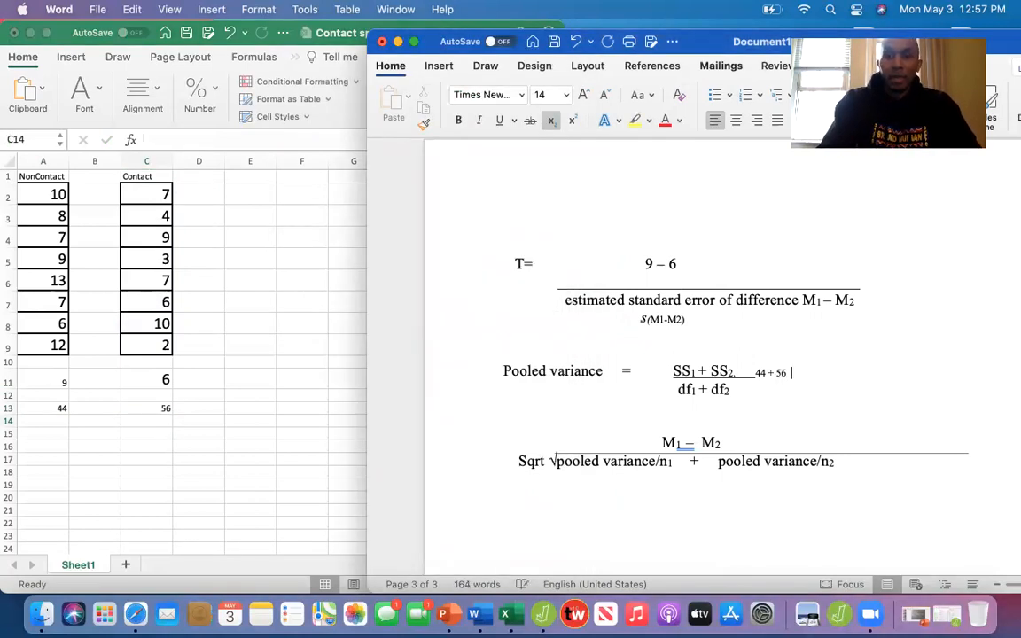
pyautogui.write('    =.          1')
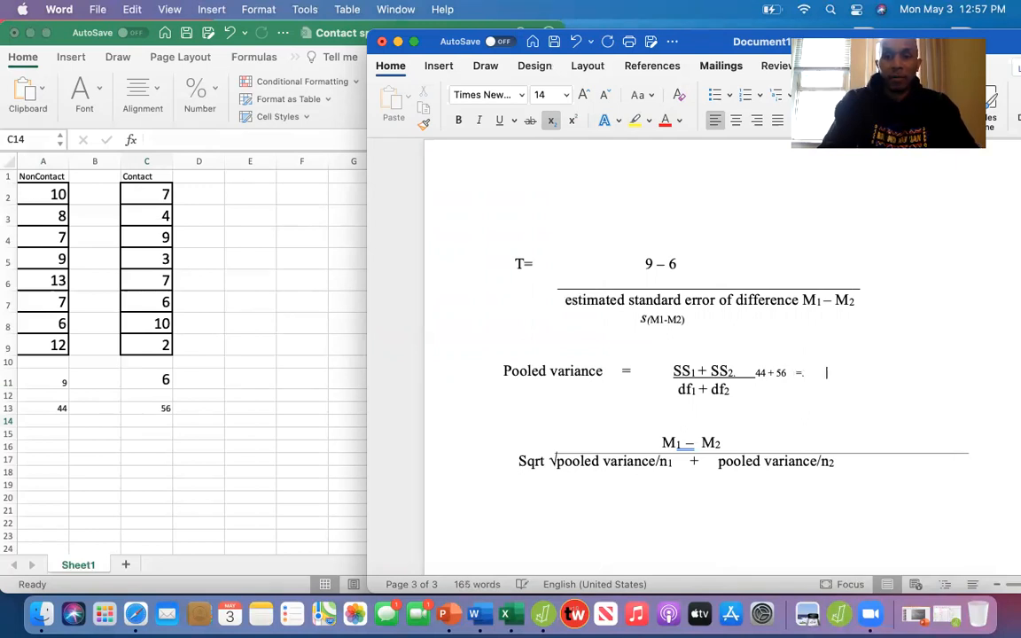
pyautogui.click(758, 373)
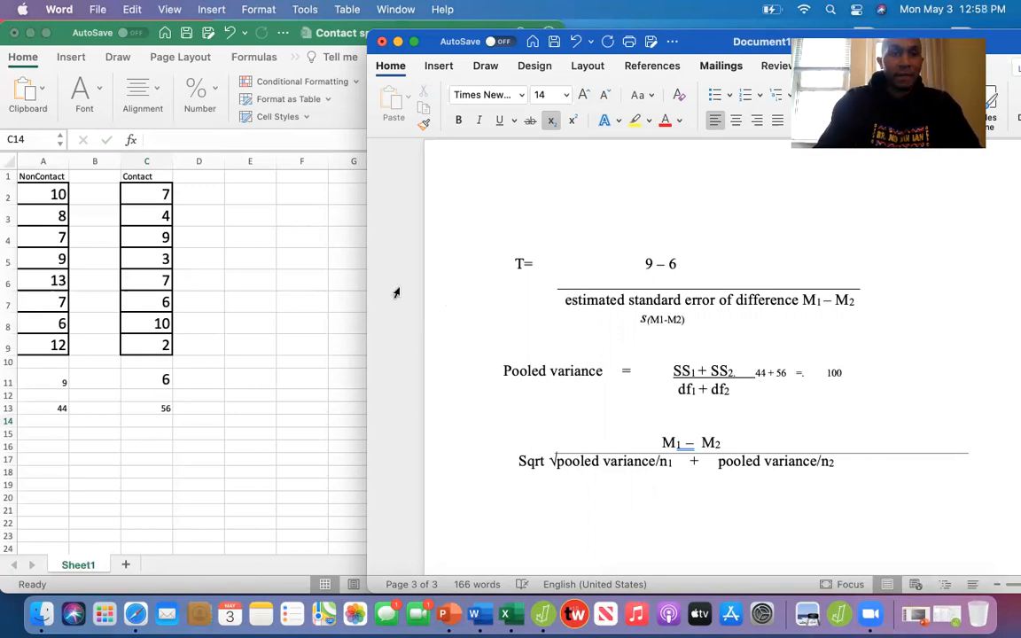
pyautogui.hscroll(2, 144, 209)
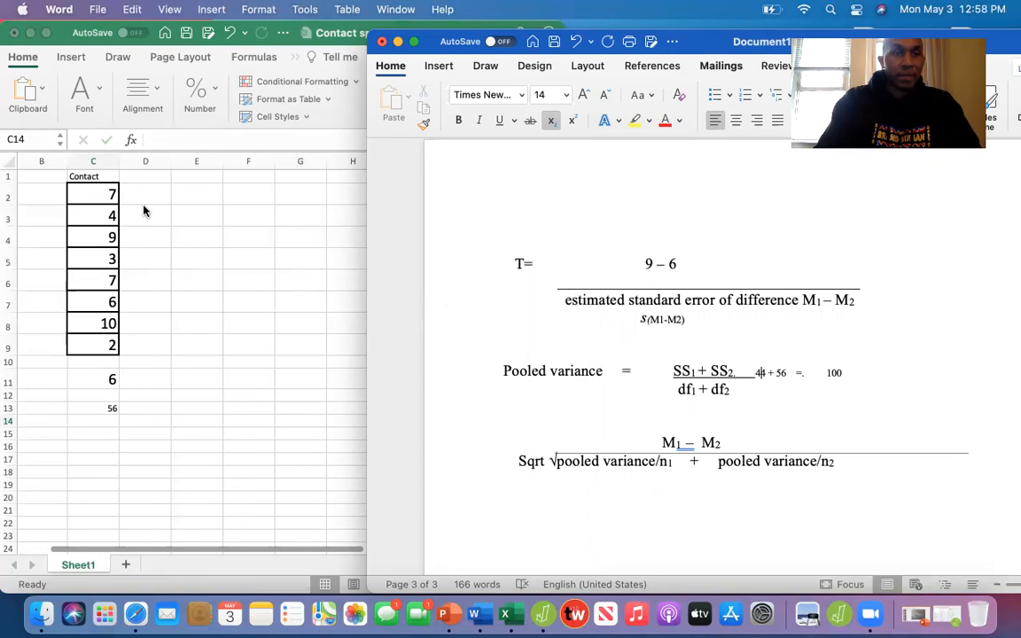
pyautogui.click(188, 554)
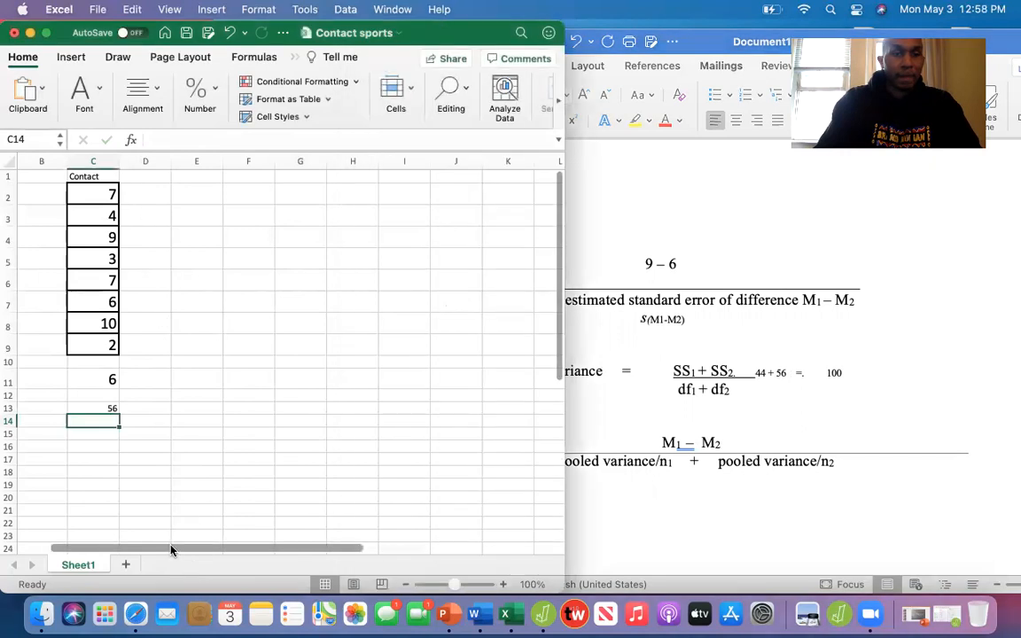
pyautogui.moveTo(171, 547); pyautogui.dragTo(122, 548)
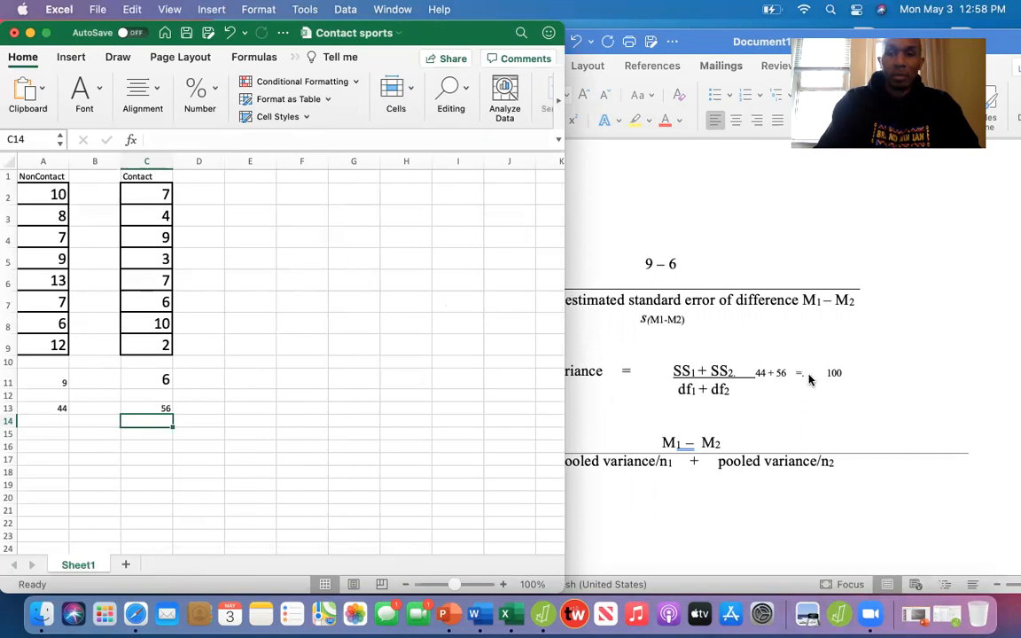
# Underline 44 + 56 in the Word document and enter 14 in normal, non-subscript text beneath it as the denominator.
pyautogui.click(758, 376)
pyautogui.moveTo(756, 375); pyautogui.dragTo(794, 375)
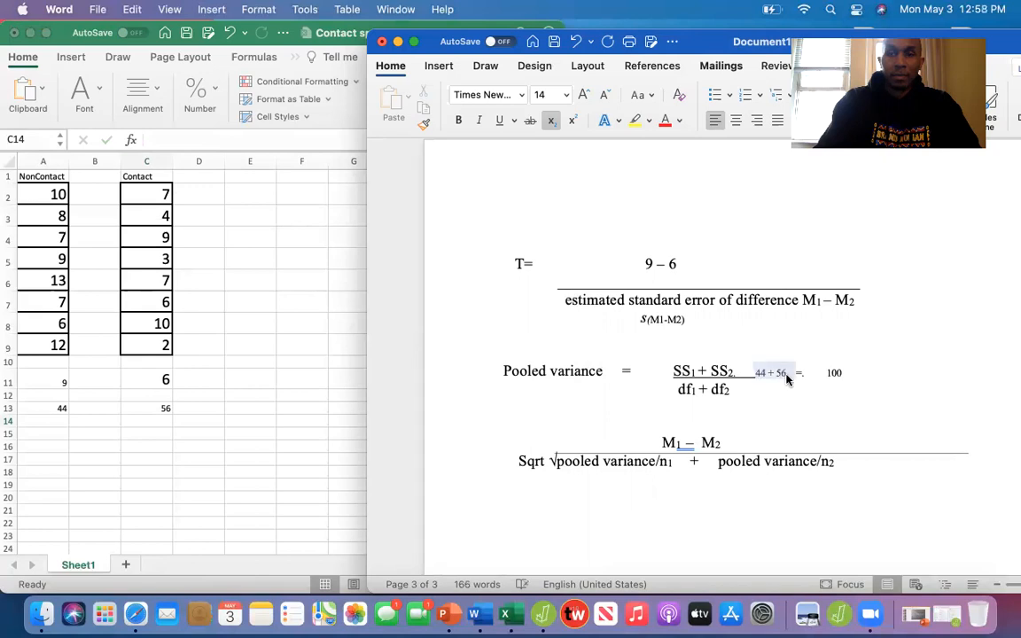
pyautogui.click(499, 120)
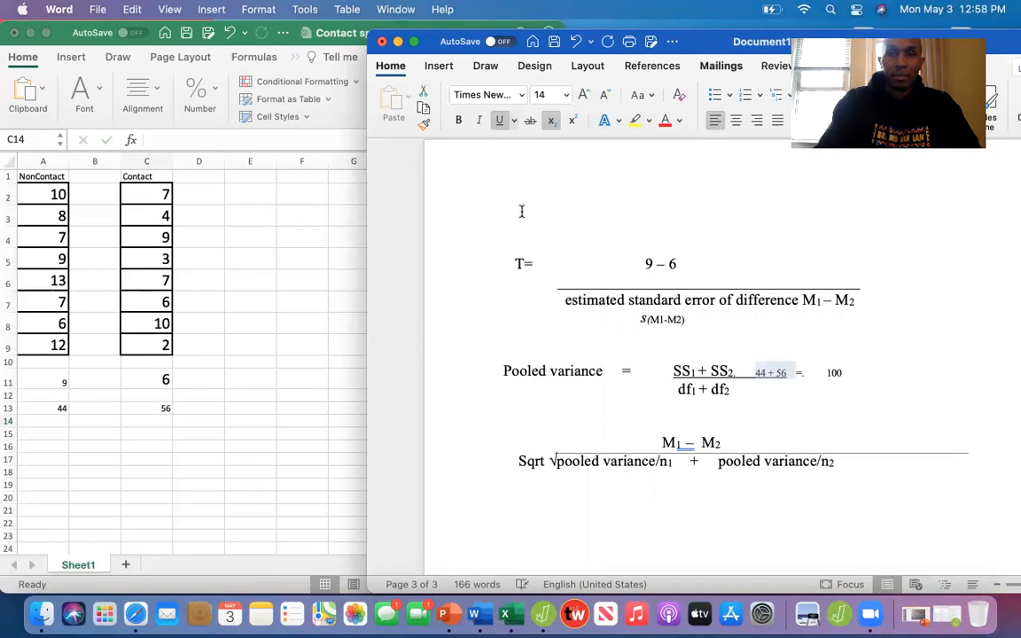
pyautogui.click(774, 388)
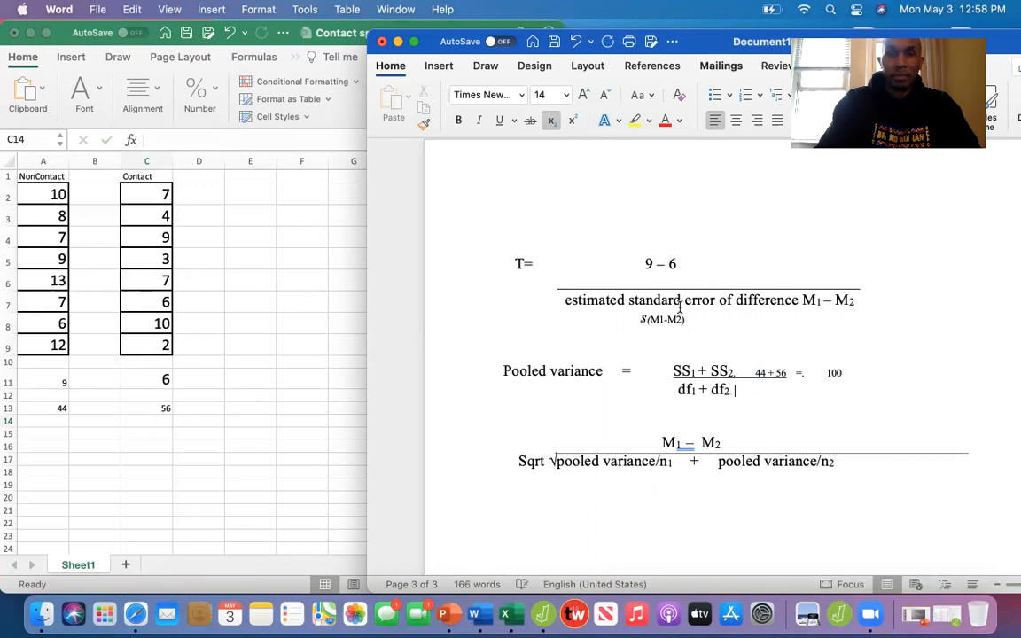
pyautogui.click(551, 123)
pyautogui.write('14')
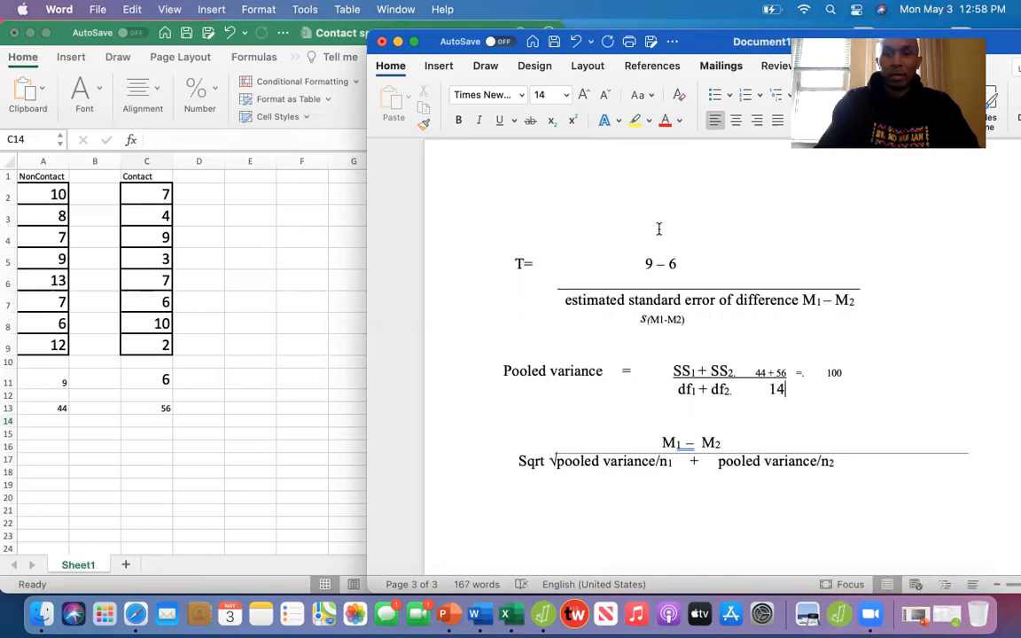
# Underline the 100 on the pooled variance line and enter 14 beneath it as the denominator.
pyautogui.click(827, 373)
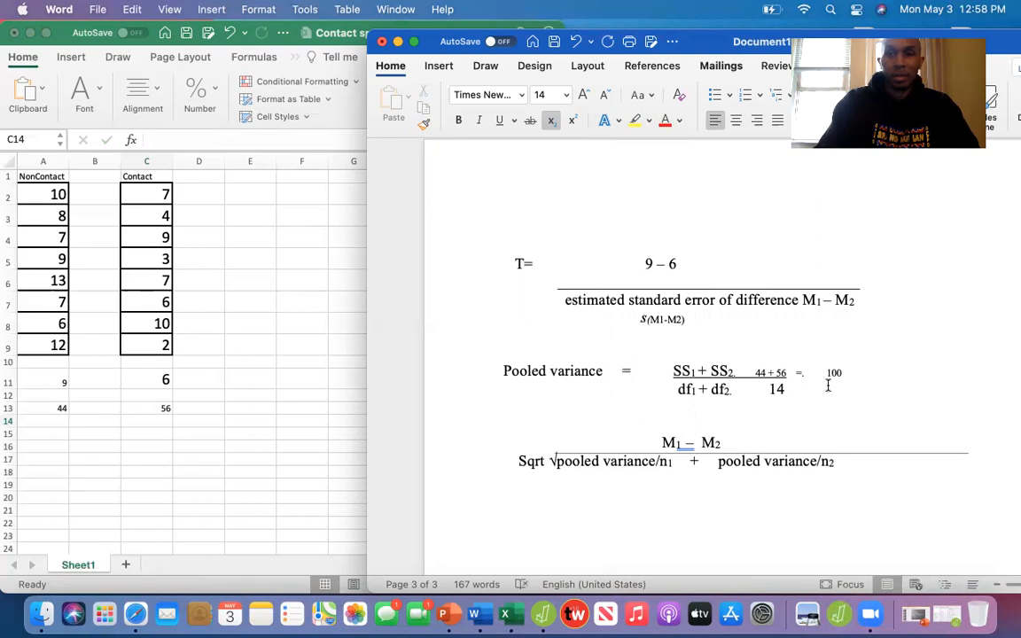
pyautogui.moveTo(828, 374); pyautogui.dragTo(850, 373)
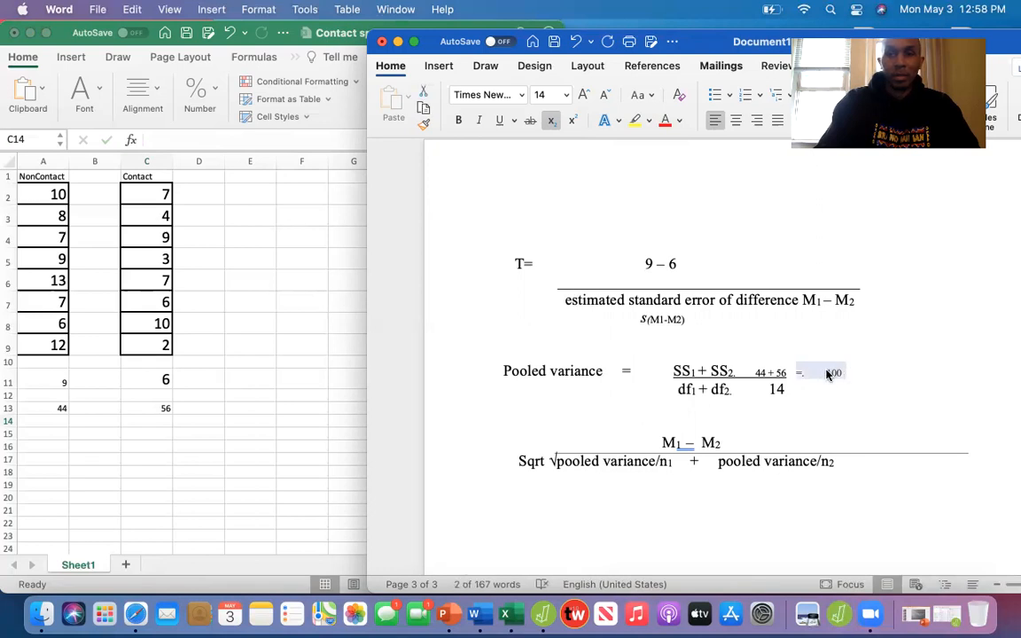
pyautogui.click(824, 372)
pyautogui.moveTo(843, 373); pyautogui.dragTo(832, 375)
pyautogui.click(841, 373)
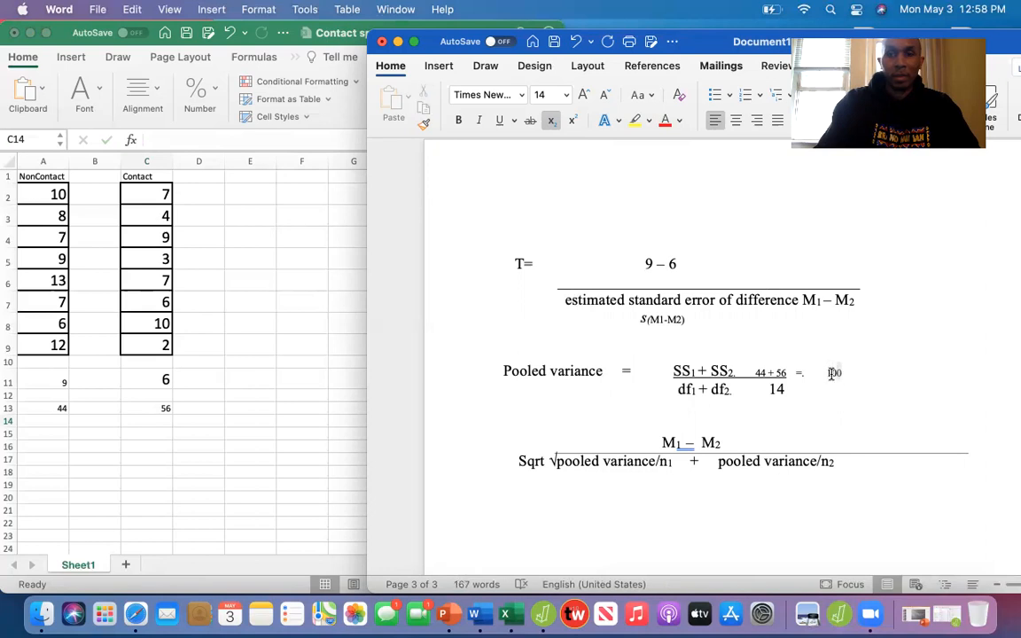
pyautogui.click(789, 389)
pyautogui.write('14')
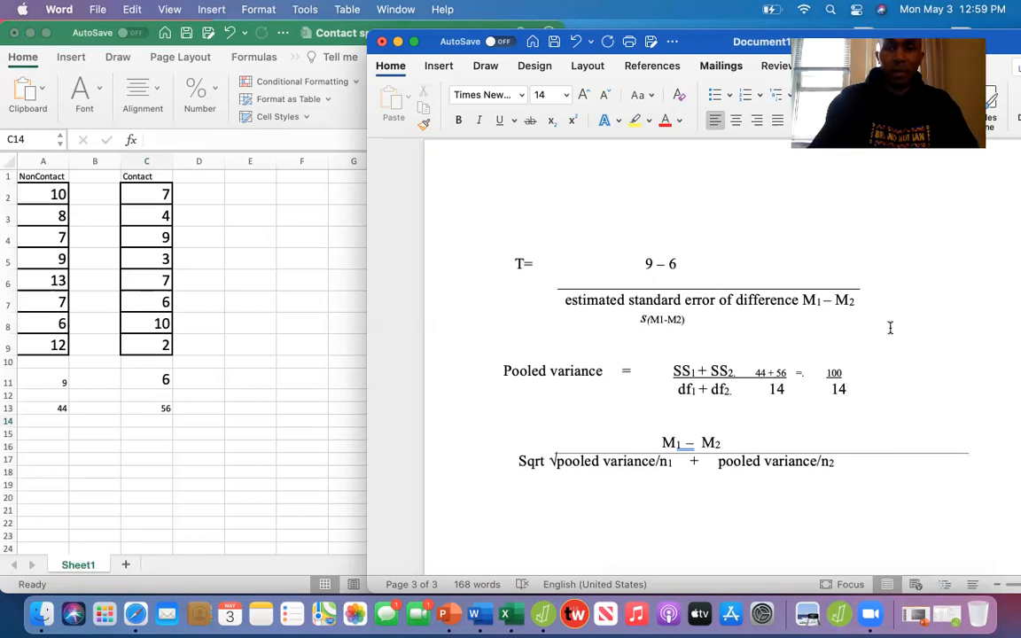
pyautogui.click(867, 372)
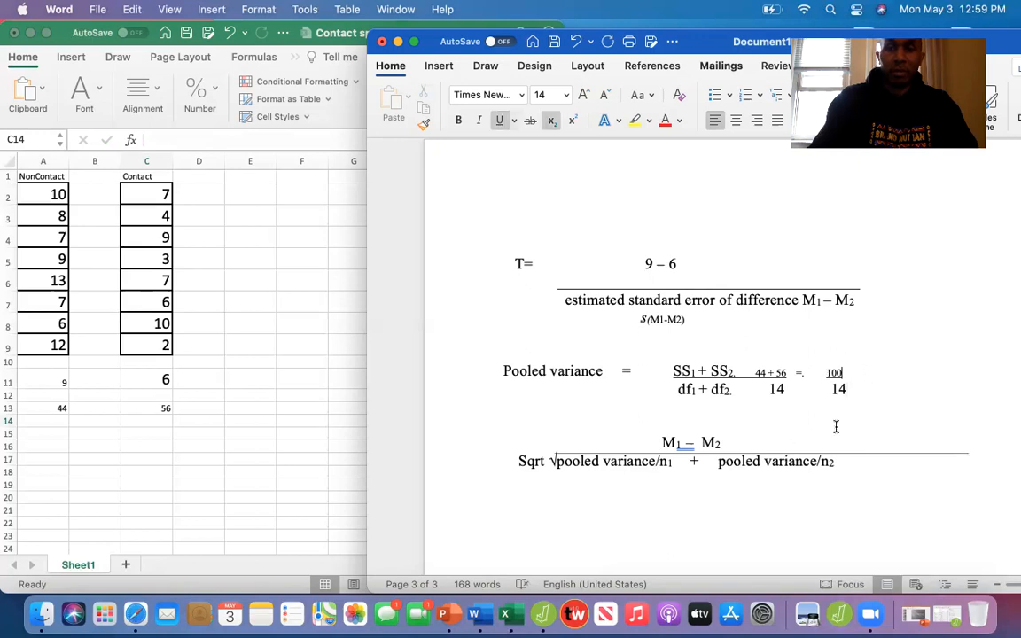
# Enter 7.14 as the pooled variance result after the 100 over 14 fraction, adding a period after the 14.
pyautogui.click(884, 383)
pyautogui.write('. ')
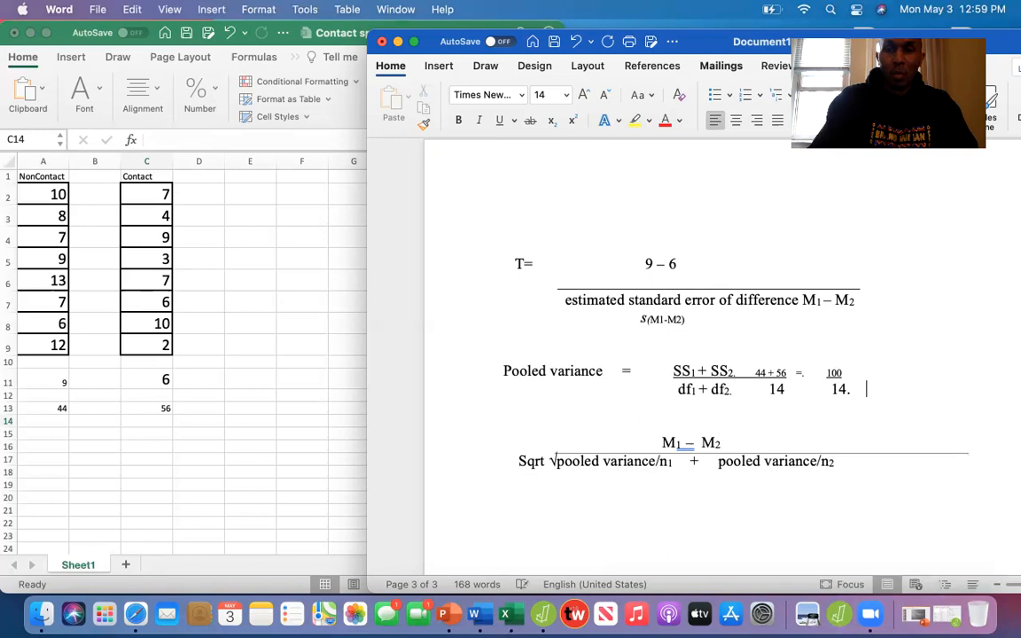
pyautogui.write(' 7.')
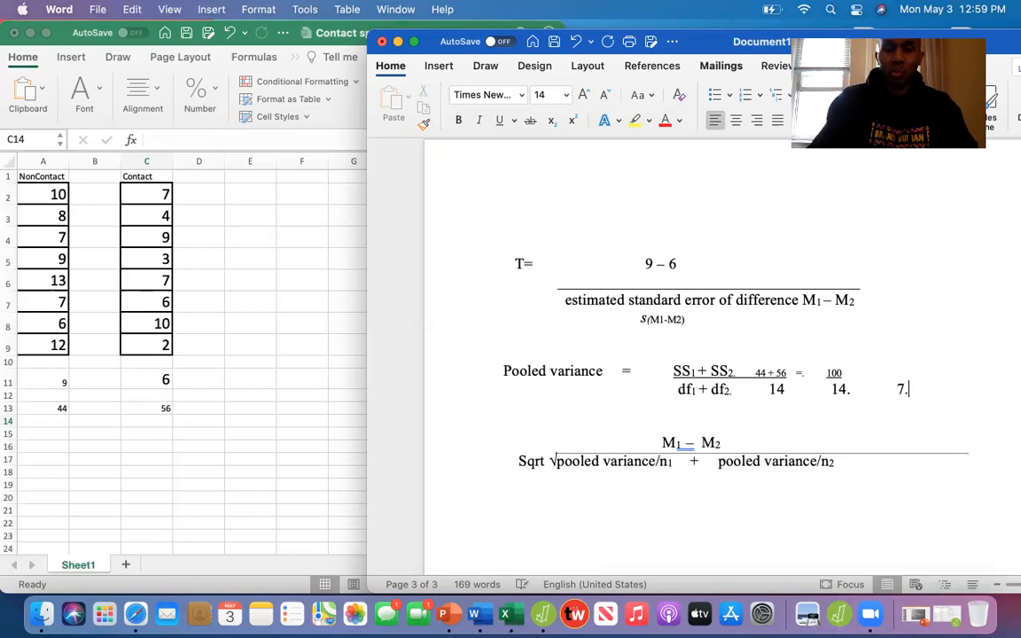
pyautogui.write('14')
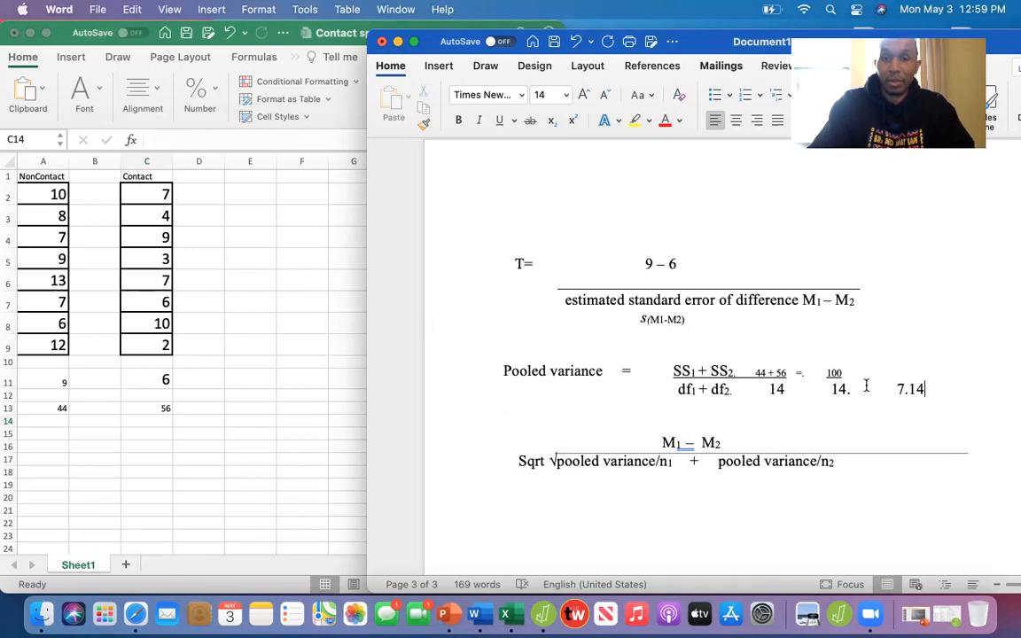
# Enter 7.14/8 + 7.14/8 beneath the pooled variance/n1 + pooled variance/n2 line.
pyautogui.click(571, 486)
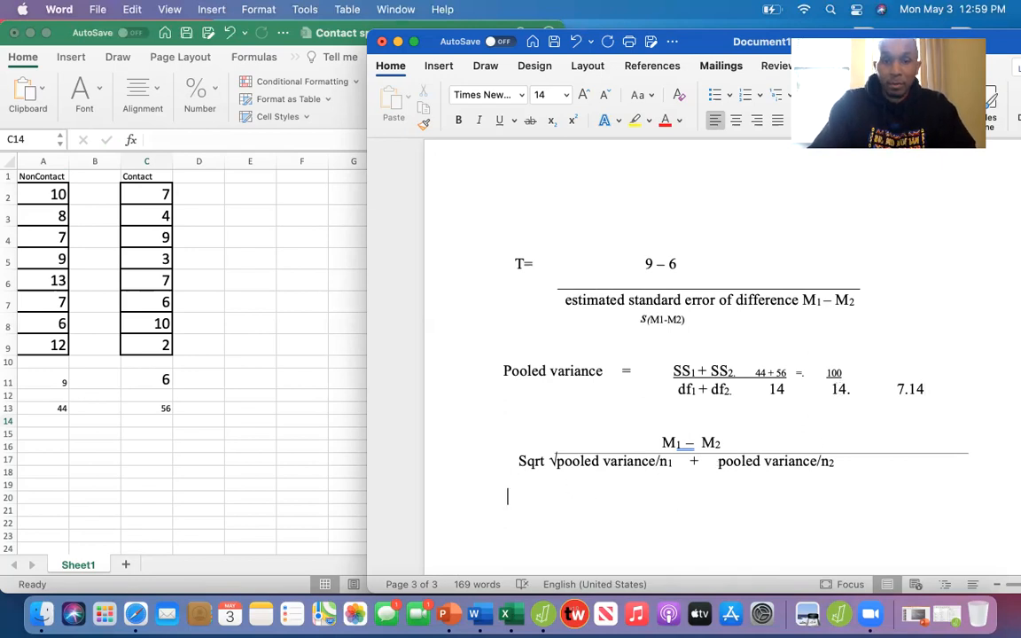
pyautogui.write('7.14')
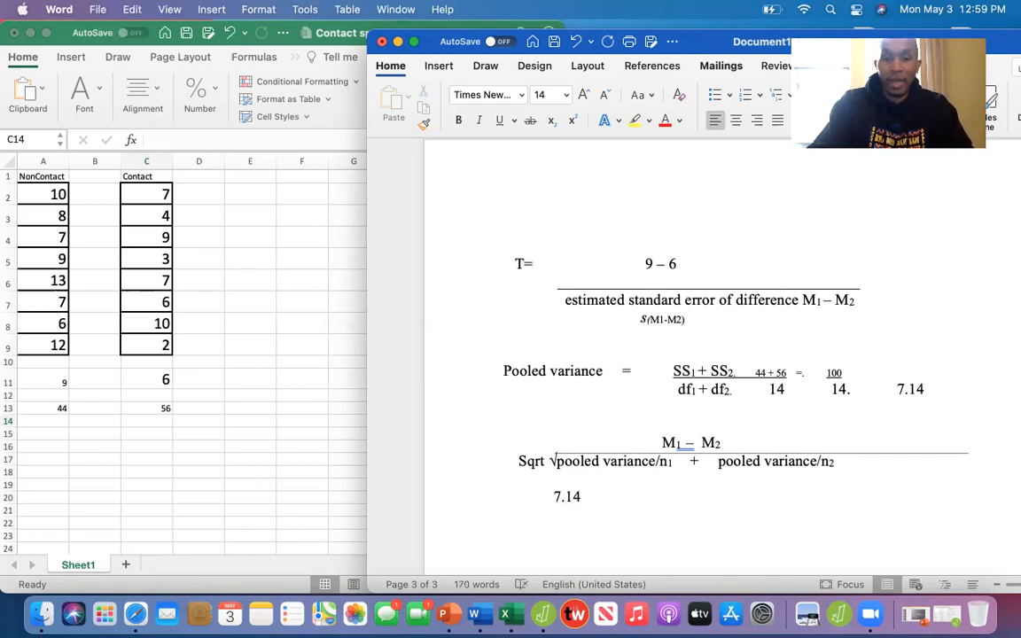
pyautogui.write('/')
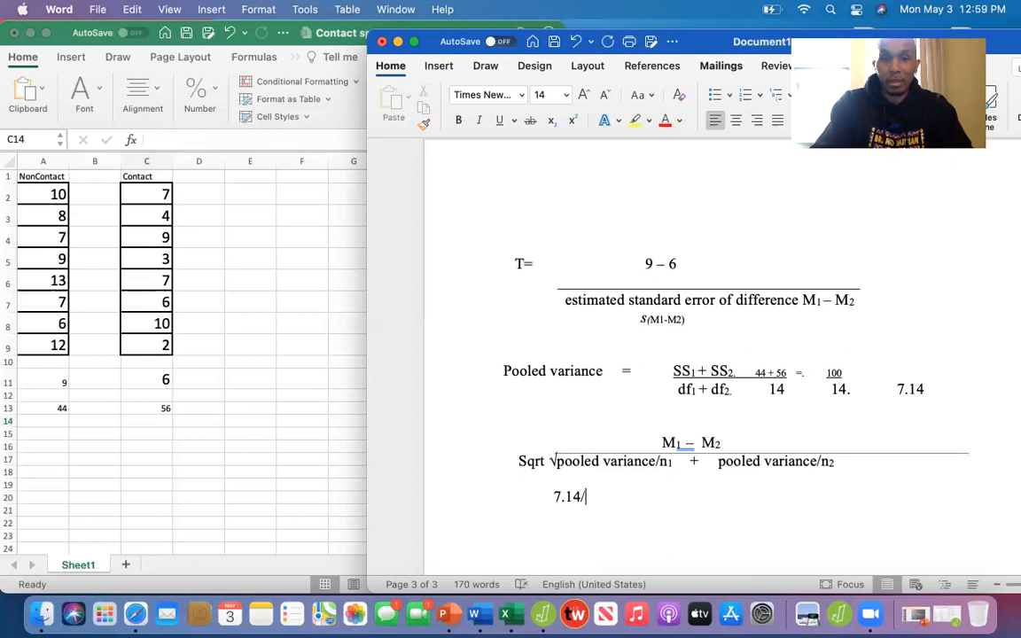
pyautogui.write('8')
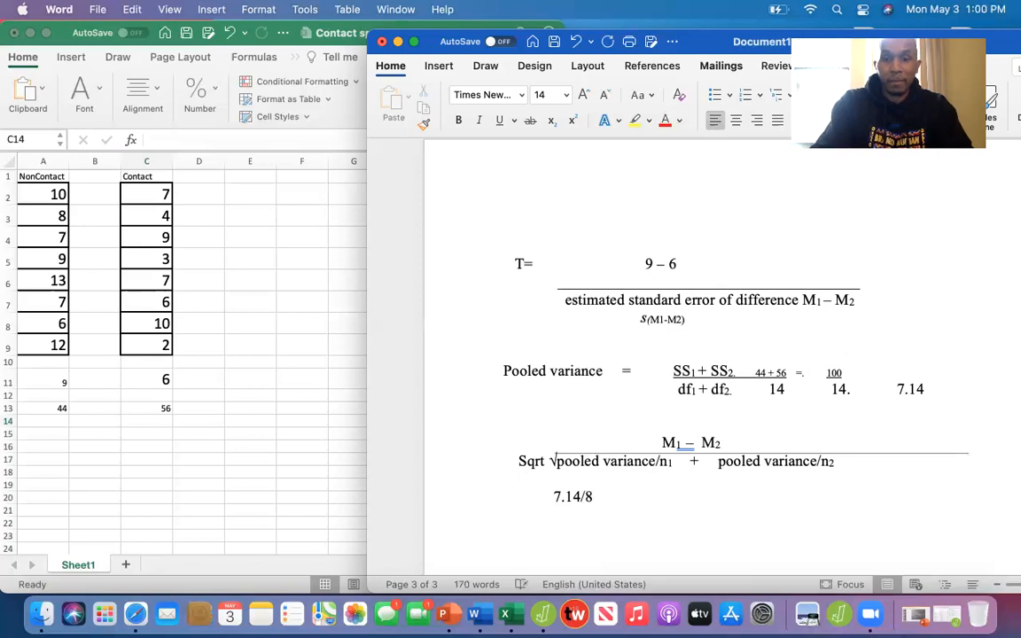
pyautogui.write('  +  ')
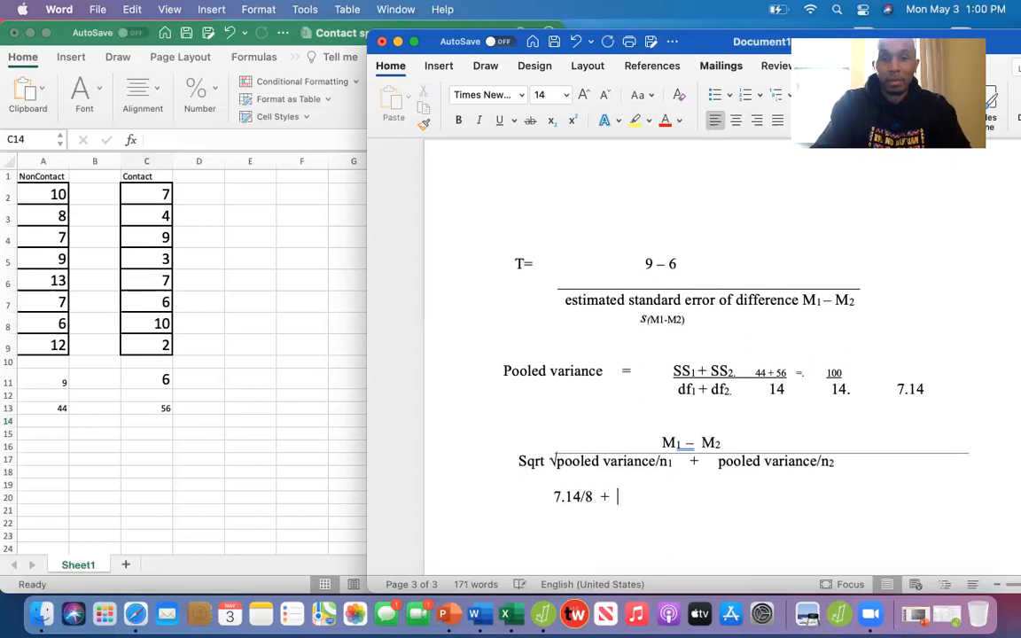
pyautogui.write('7.14')
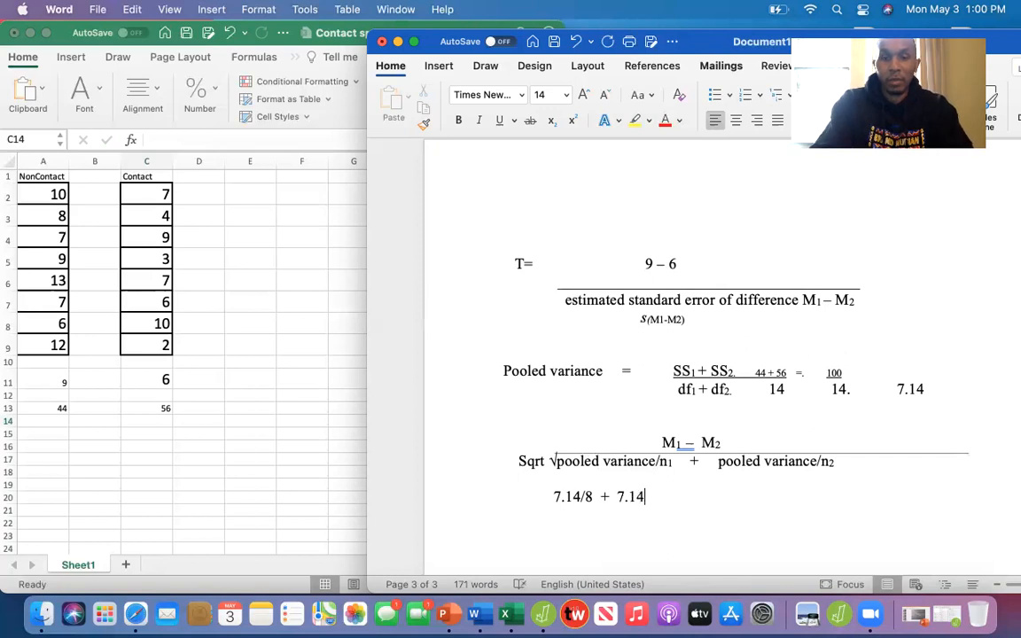
pyautogui.write('/8')
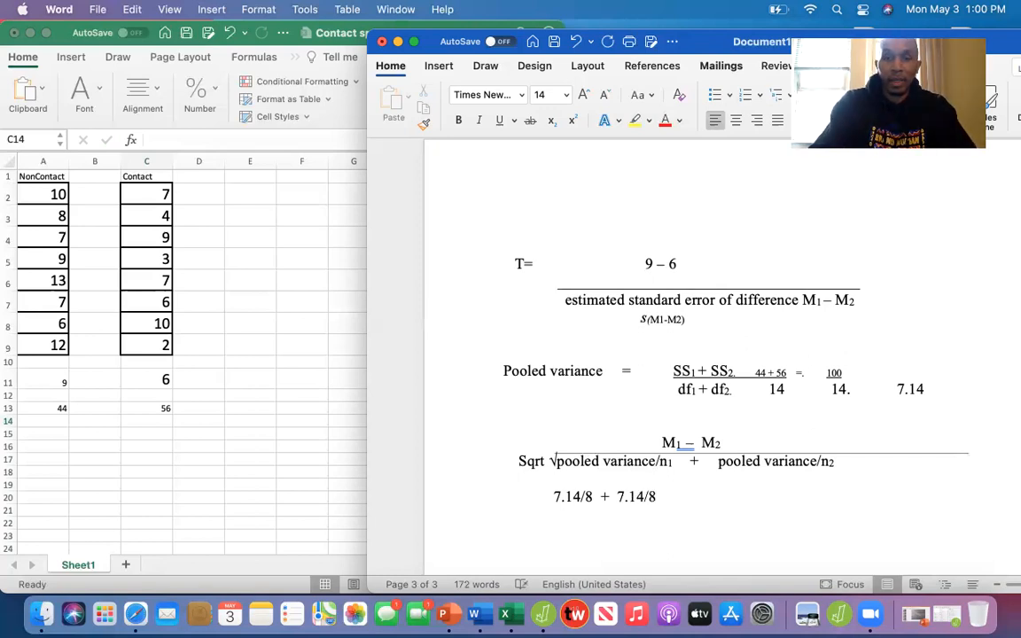
# Put Sqrt and a √ sign copied from the formula line above in front of 7.14/8 + 7.14/8.
pyautogui.press('Left')
pyautogui.press('Left')
pyautogui.press('Left')
pyautogui.press('Left')
pyautogui.press('Left')
pyautogui.press('Left')
pyautogui.press('Left')
pyautogui.press('Left')
pyautogui.press('Left')
pyautogui.press('Left')
pyautogui.press('Left')
pyautogui.press('Left')
pyautogui.press('Left')
pyautogui.press('Left')
pyautogui.press('Left')
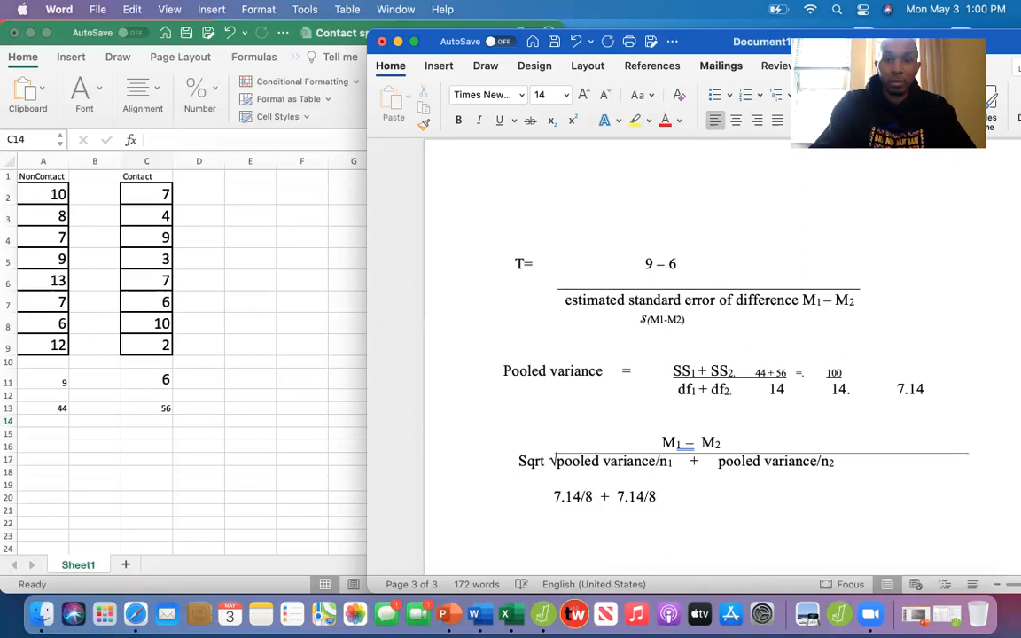
pyautogui.write('sqrt')
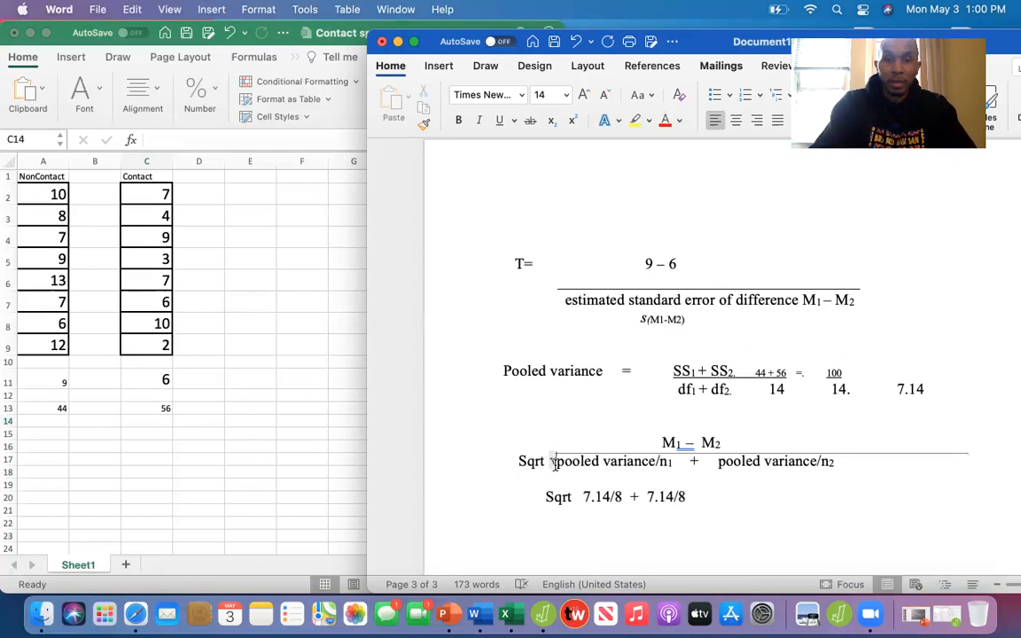
pyautogui.click(555, 463)
pyautogui.press('super+c')
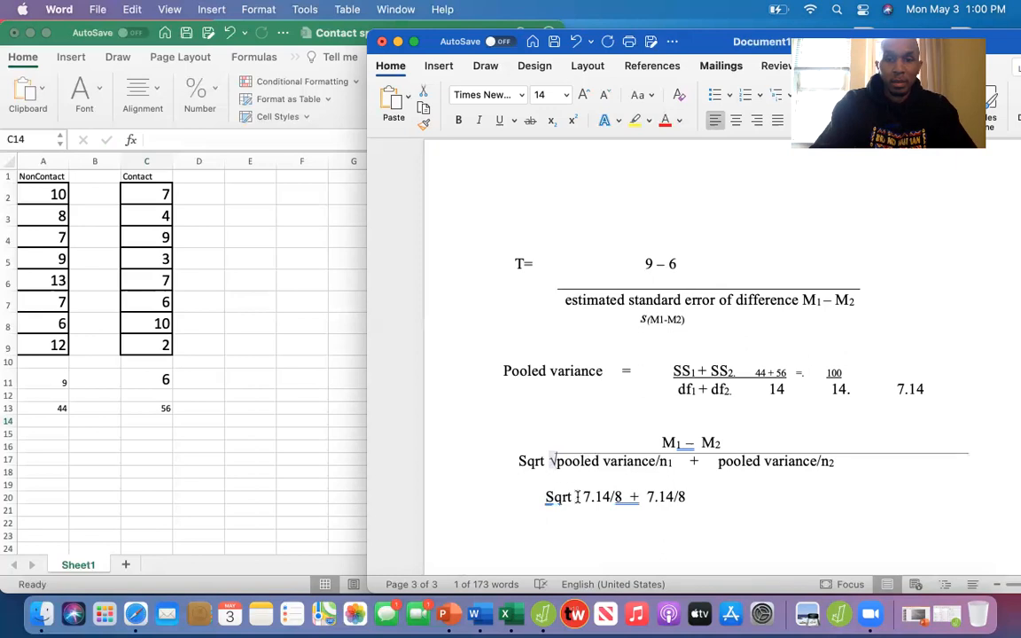
pyautogui.click(578, 499)
pyautogui.press('super+v')
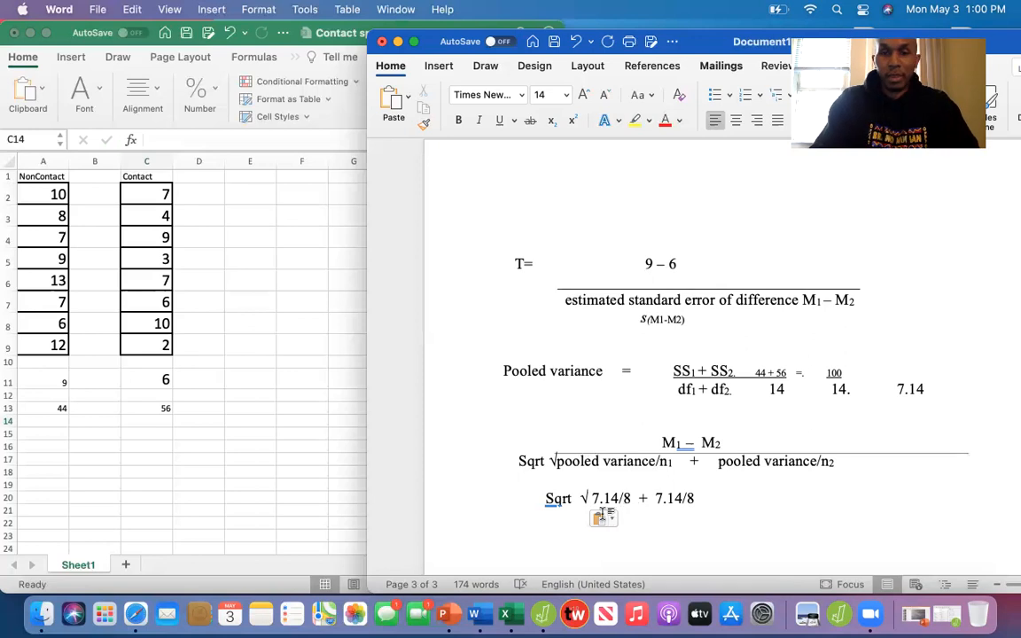
pyautogui.click(621, 517)
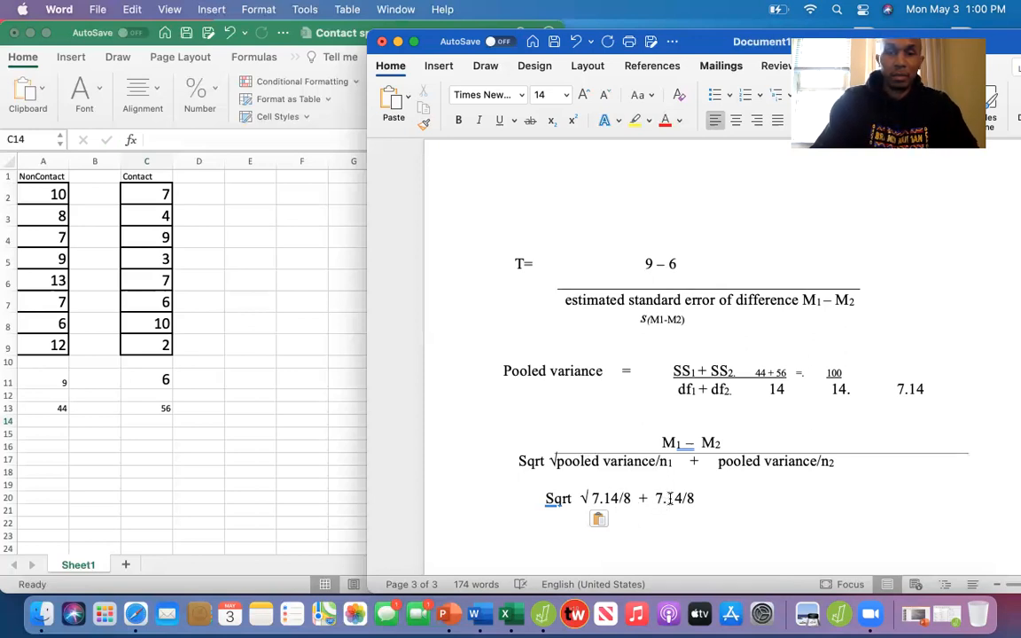
# Add a new line under the 7.14/8 + 7.14/8 expression reading (0.89) + (0.89).
pyautogui.click(714, 499)
pyautogui.press('Return')
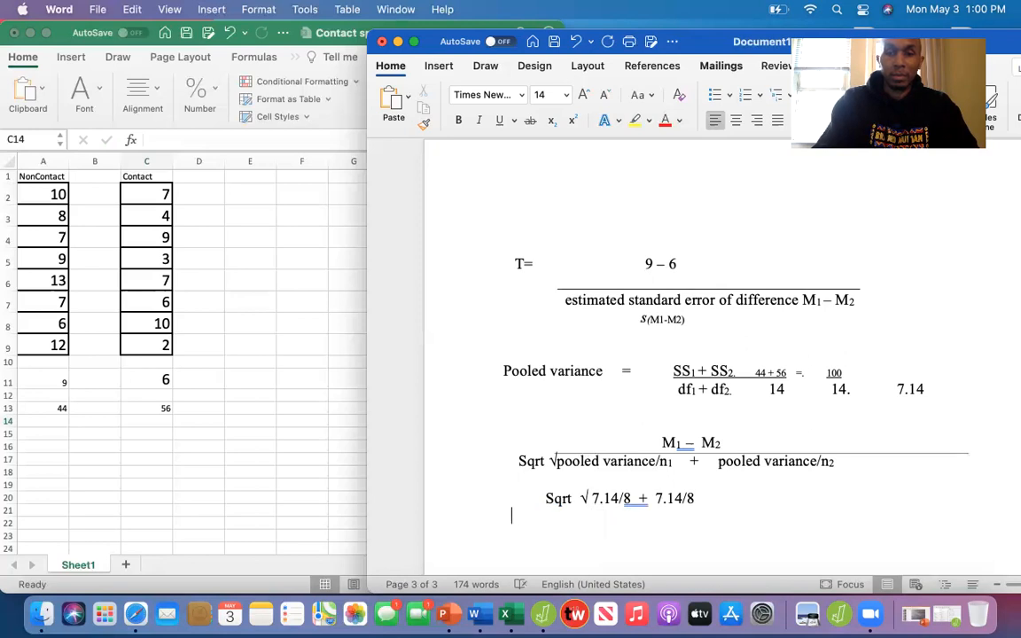
pyautogui.write('(')
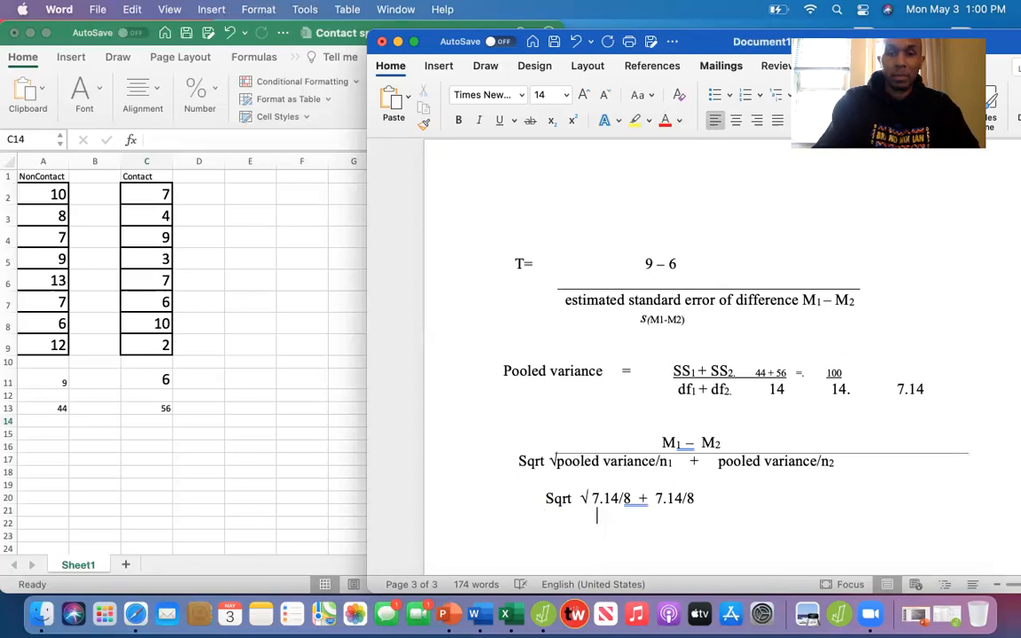
pyautogui.write('0.')
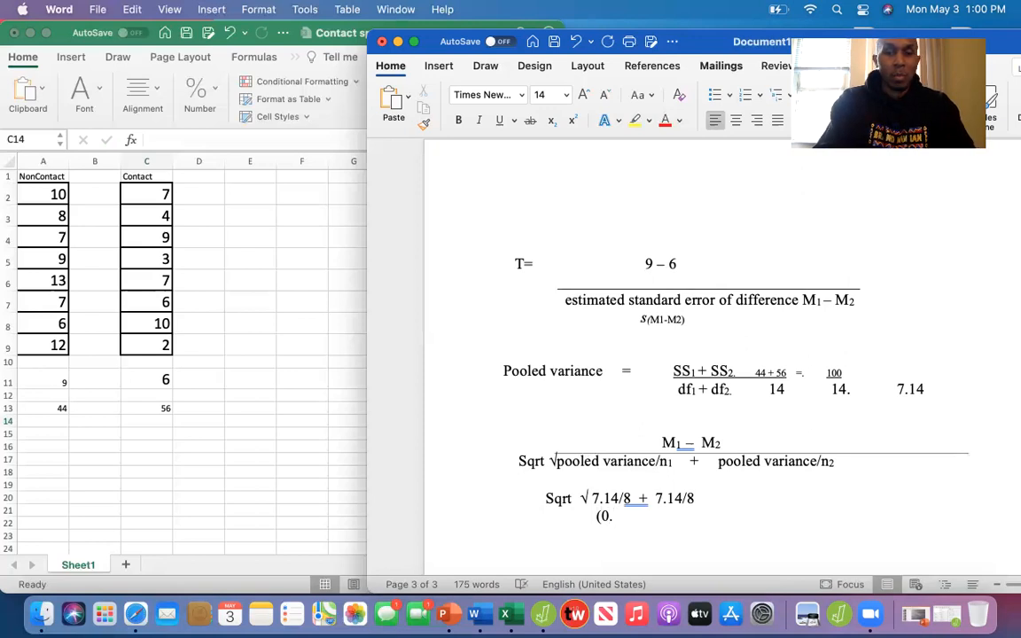
pyautogui.write('089')
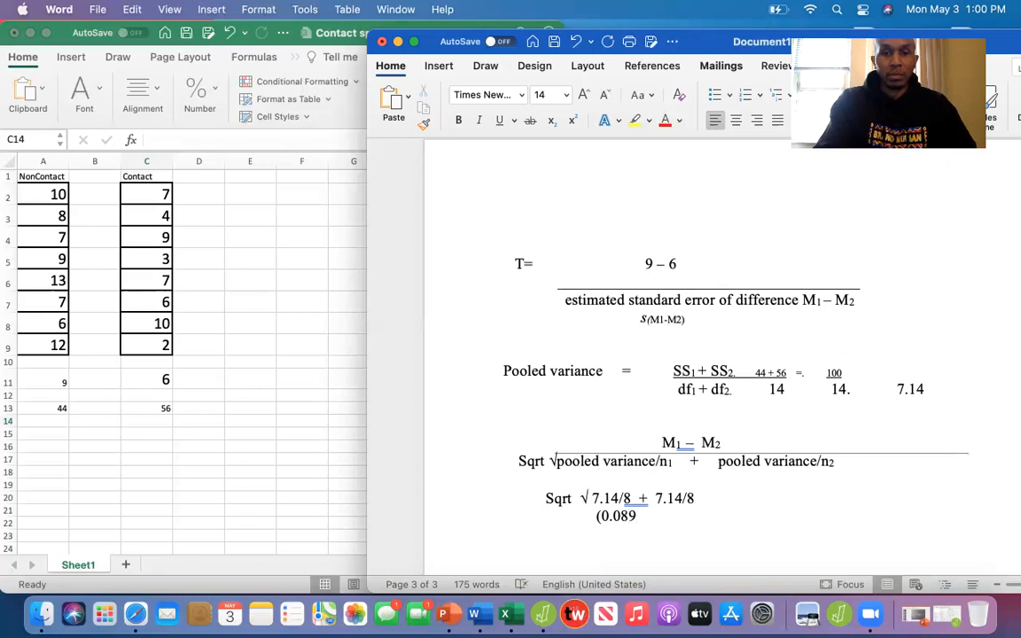
pyautogui.press('BackSpace')
pyautogui.press('BackSpace')
pyautogui.press('BackSpace')
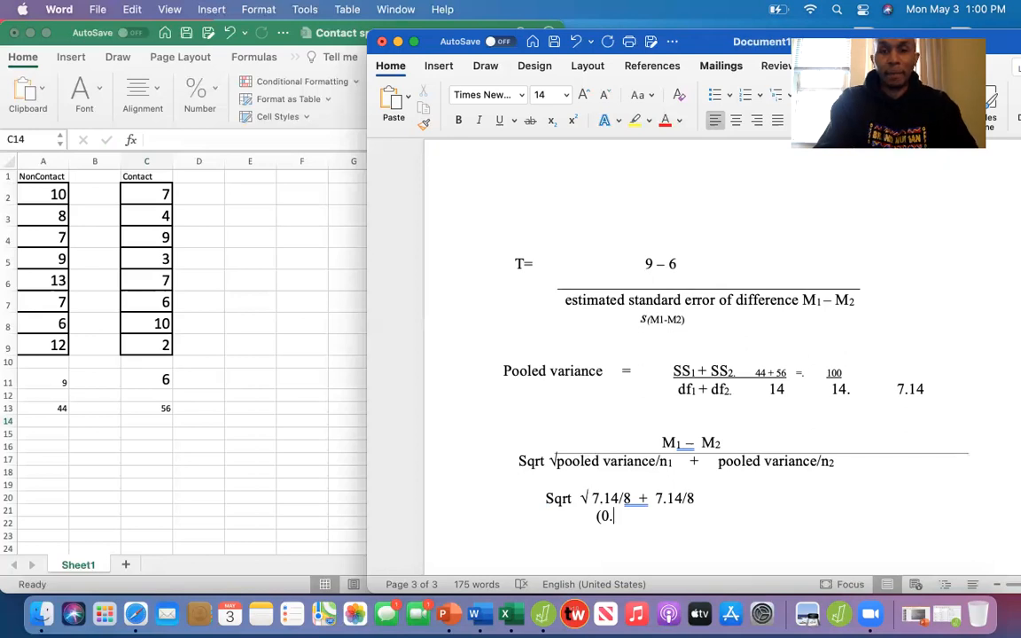
pyautogui.write('89)')
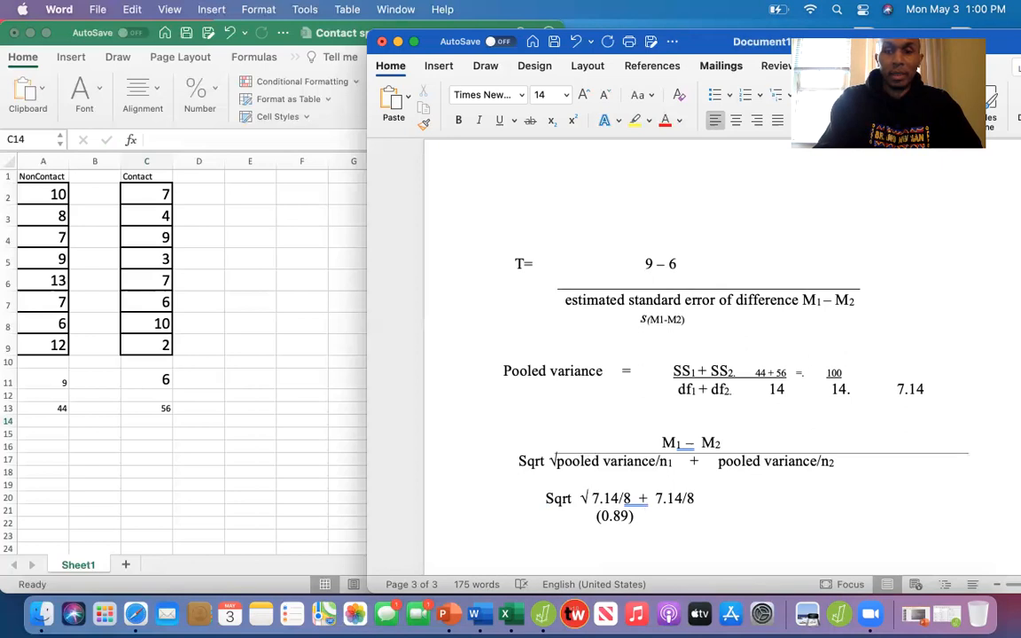
pyautogui.write('+ (')
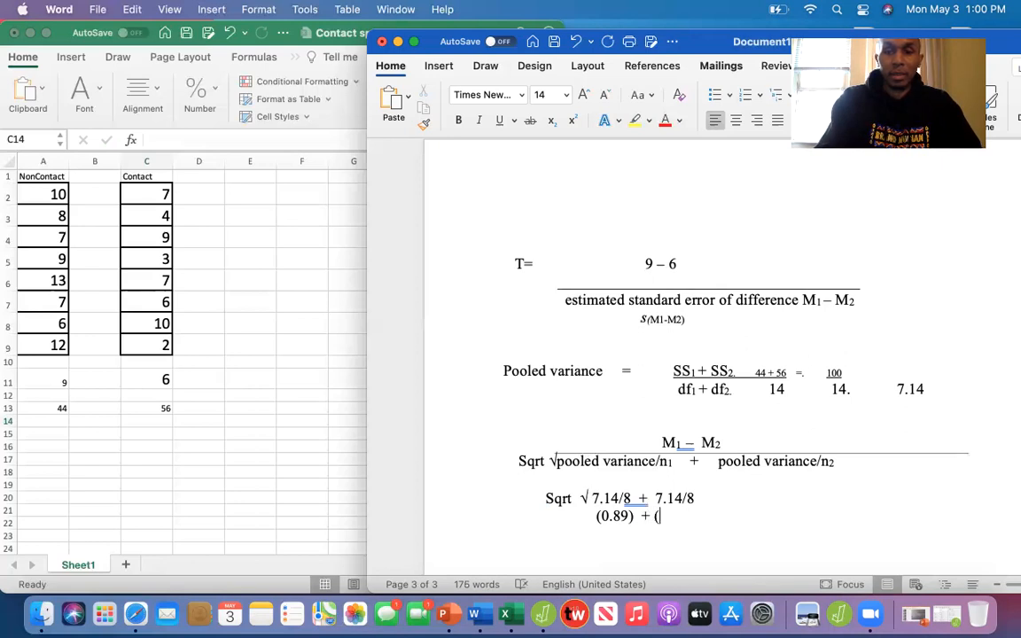
pyautogui.write('0.89')
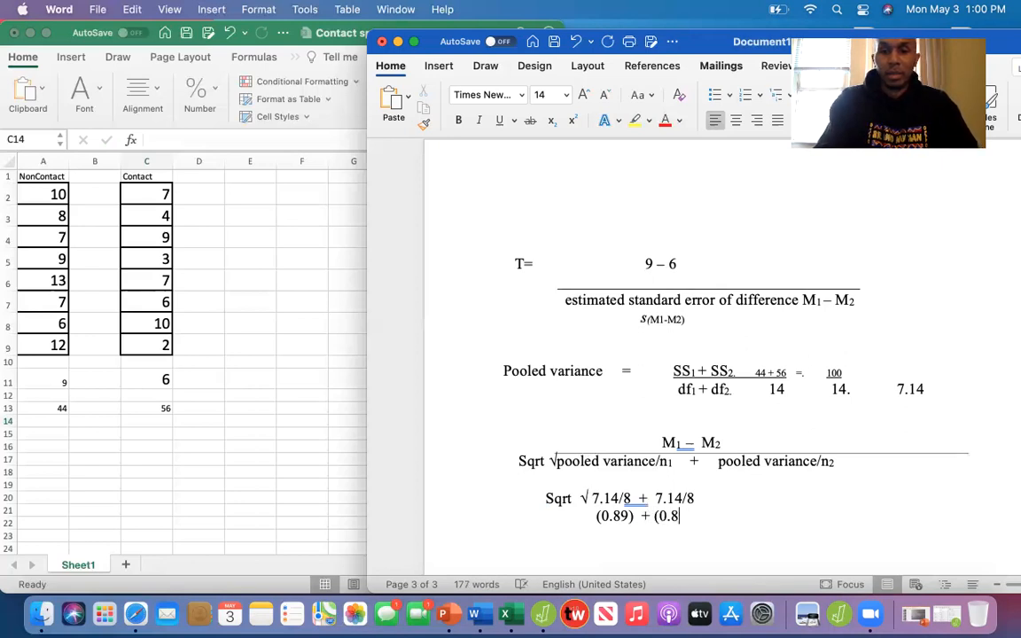
pyautogui.write(')')
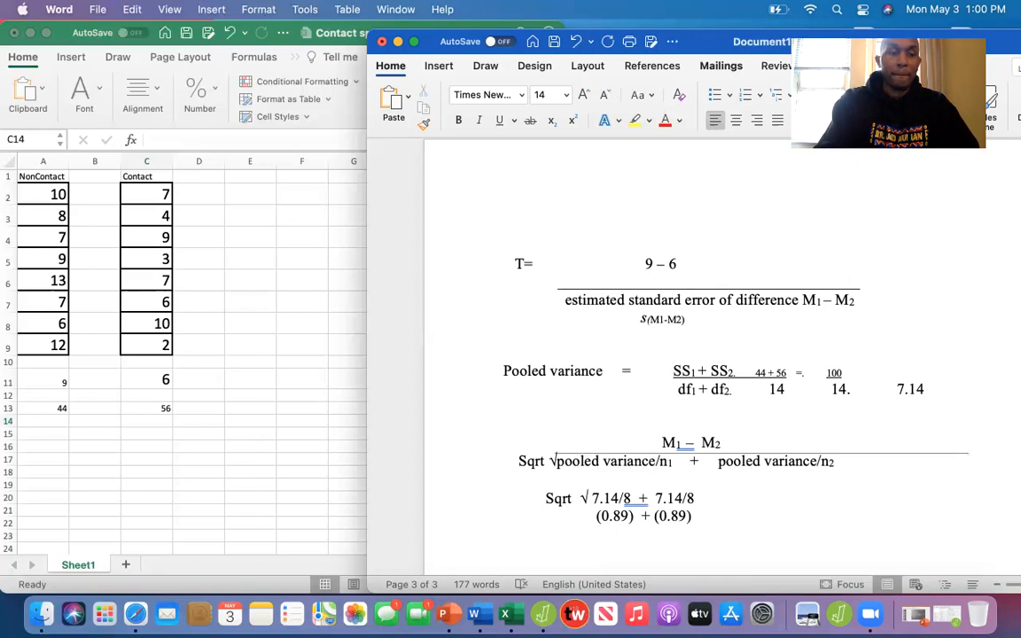
# Add sqrt √1.78 after (0.89) + (0.89), reusing the copied root sign.
pyautogui.write('s')
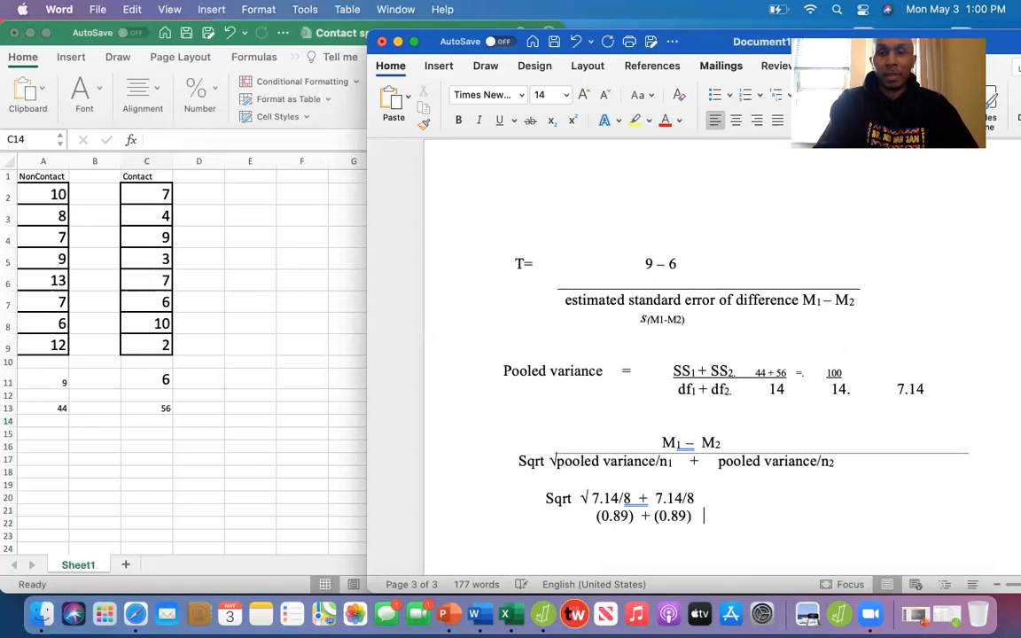
pyautogui.write('qrt')
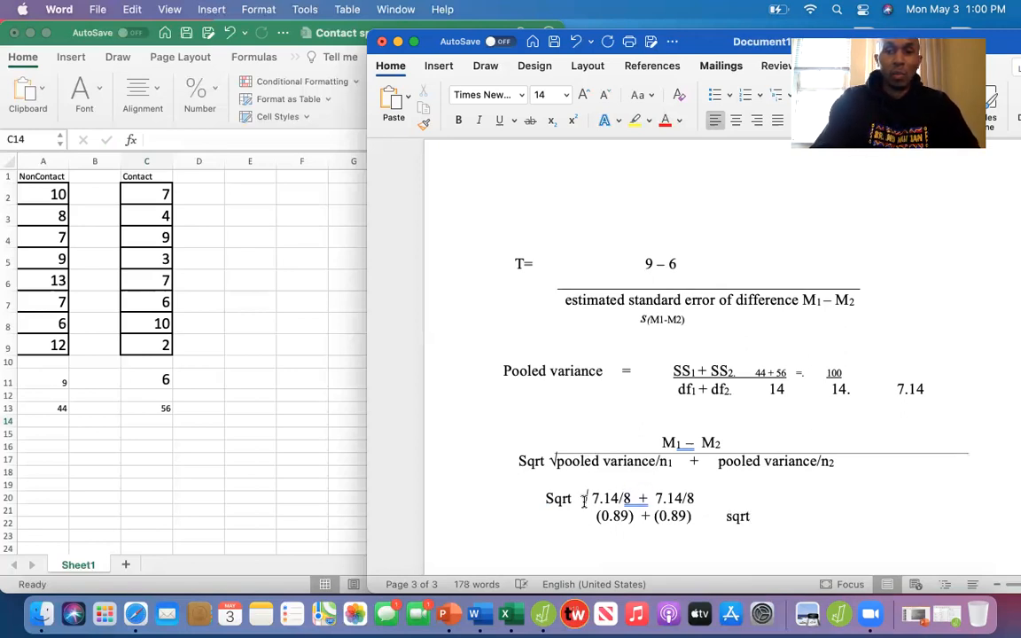
pyautogui.press('super+v')
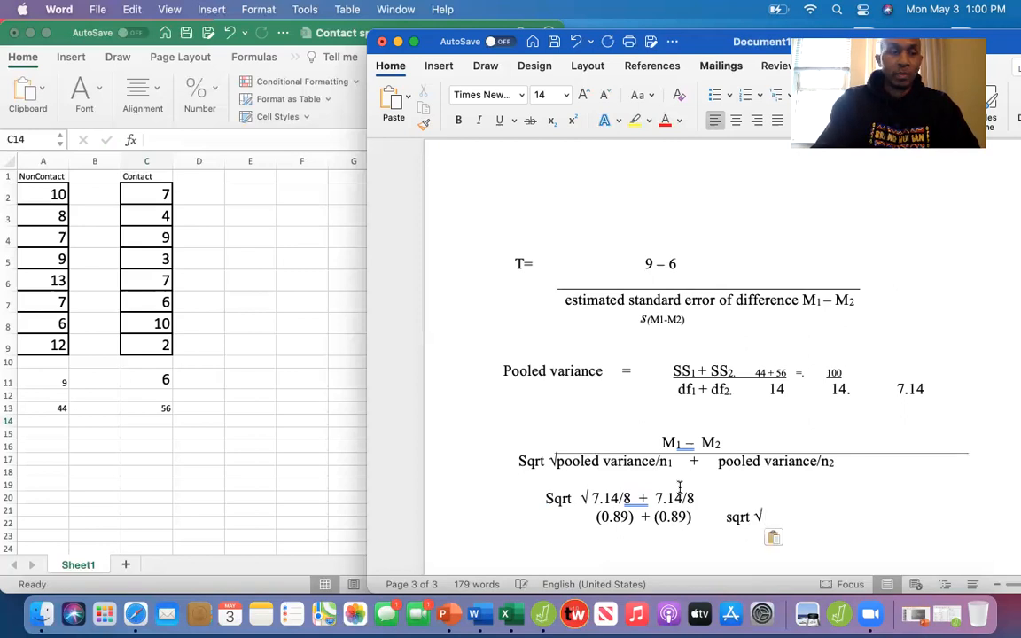
pyautogui.write('1.78')
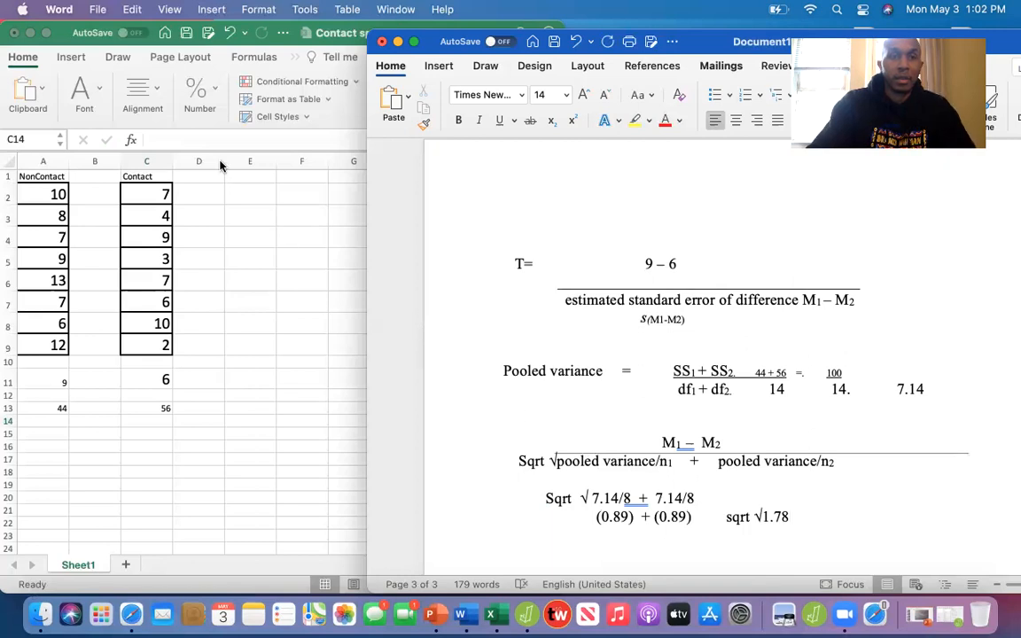
# Switch to the Contact sports workbook in Excel and try to calculate the square root of 1.78 in E5 with =sqrt1.78.
pyautogui.click(180, 129)
pyautogui.click(252, 257)
pyautogui.click(170, 139)
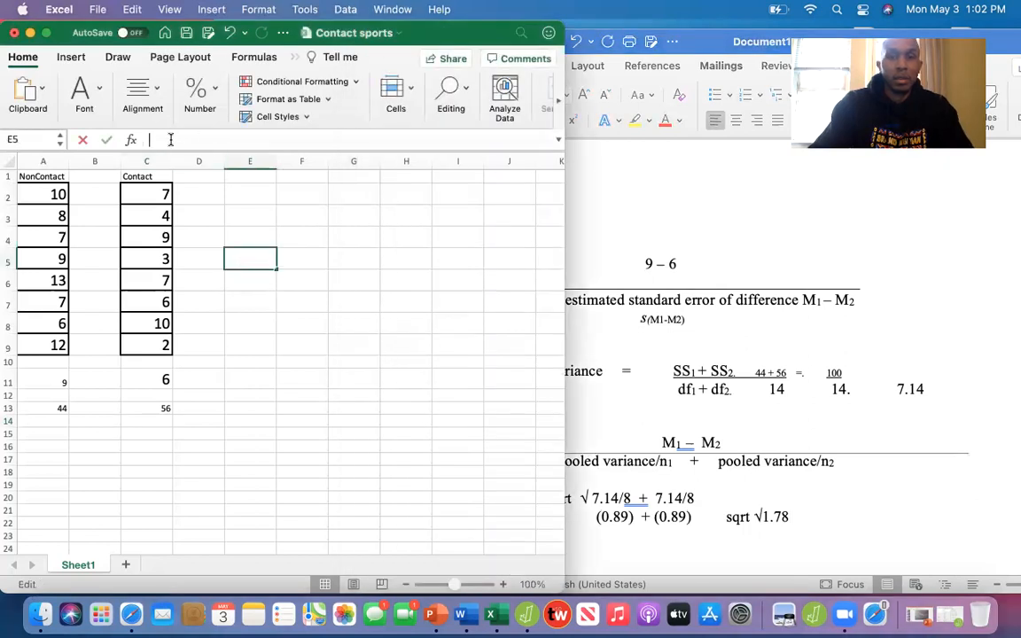
pyautogui.write('=sq')
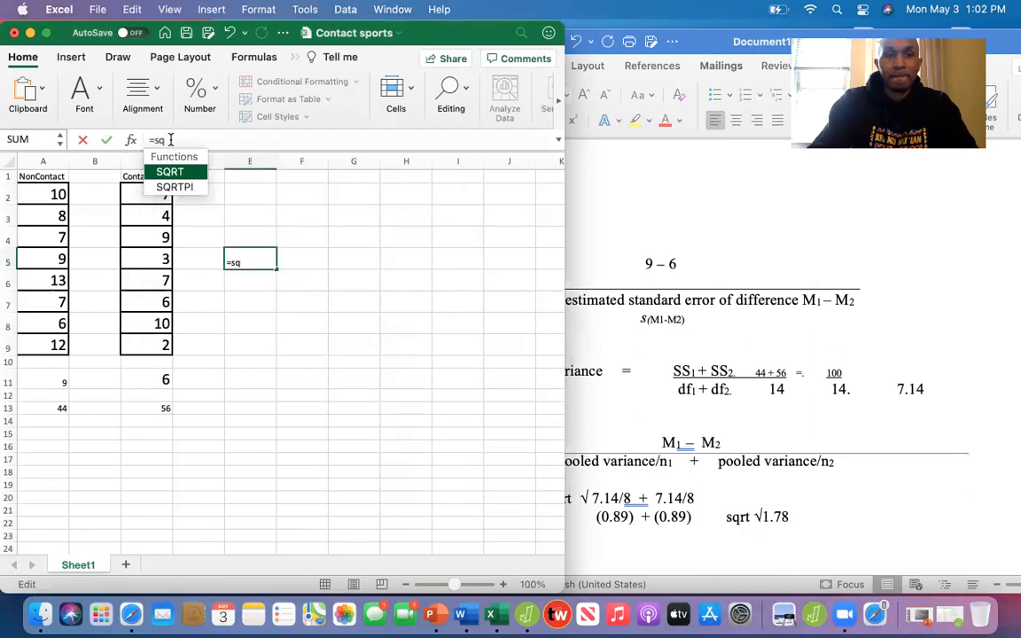
pyautogui.press('Return')
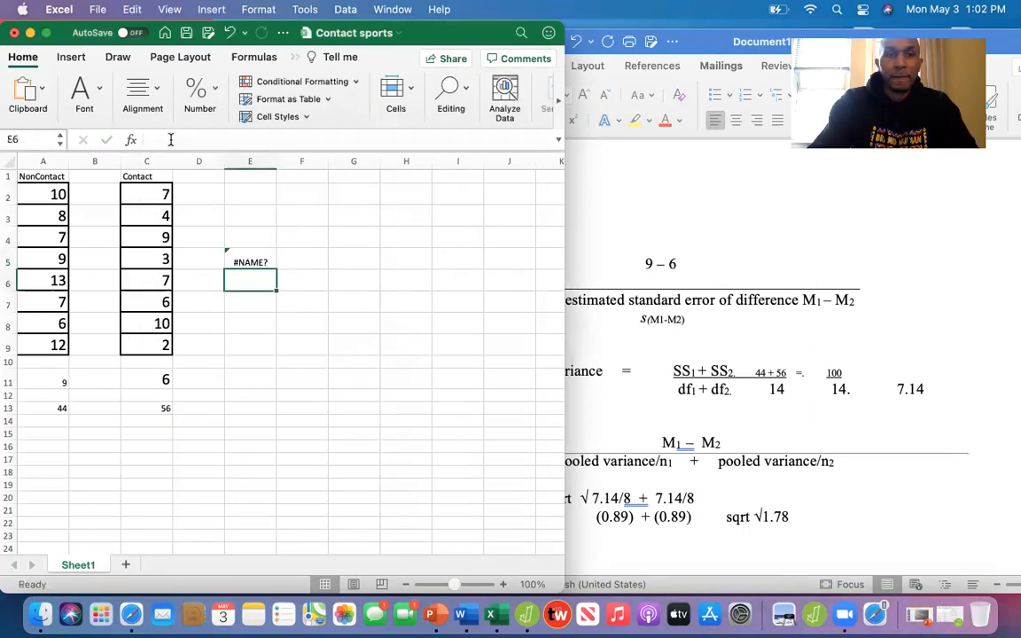
pyautogui.press('Delete')
pyautogui.click(164, 139)
pyautogui.write('=sqrt')
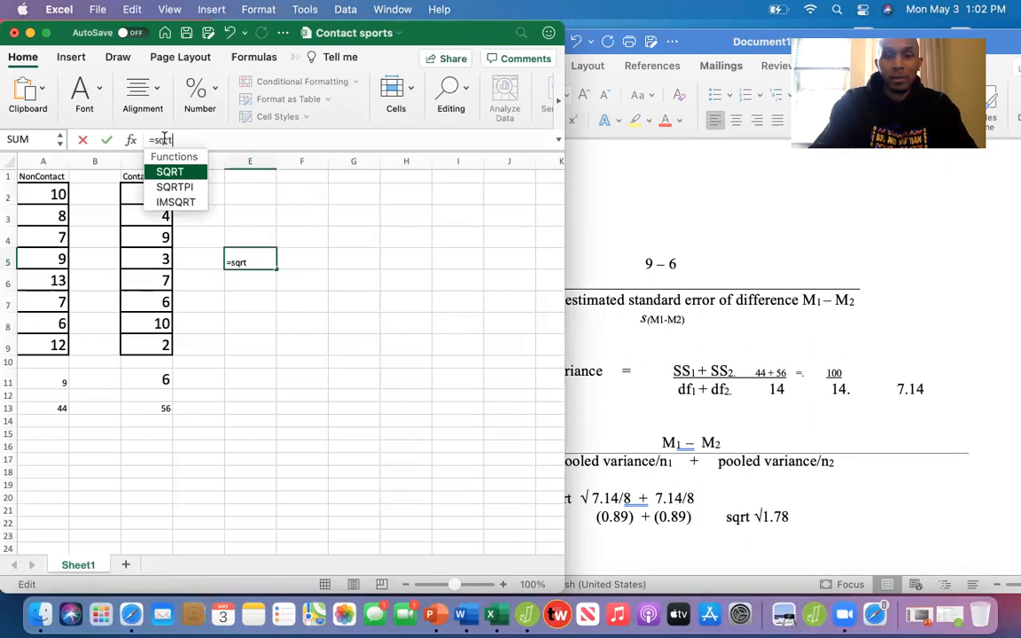
pyautogui.write('1.7')
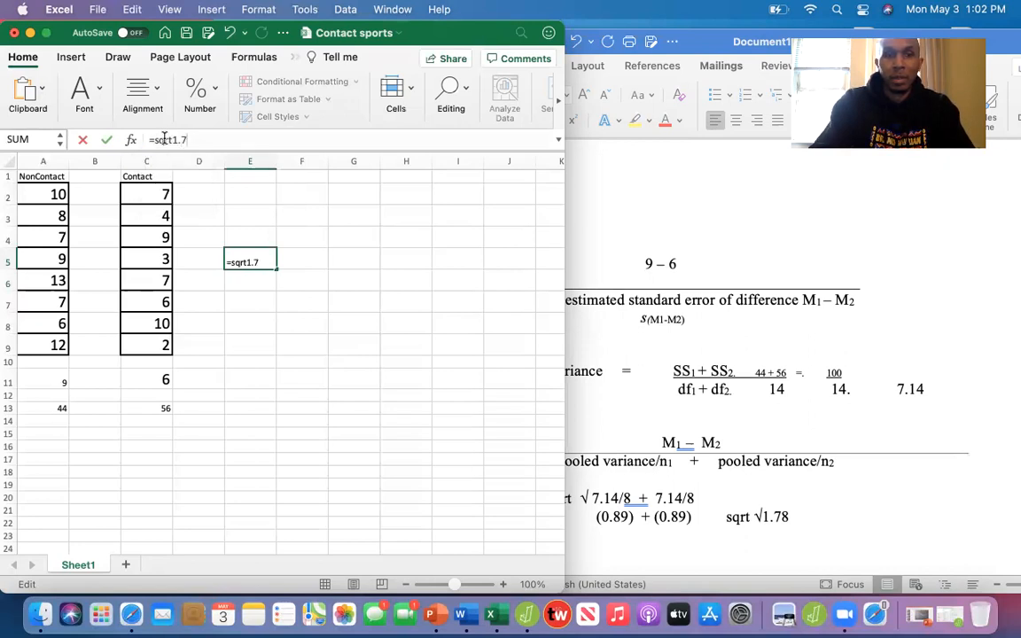
pyautogui.write('8')
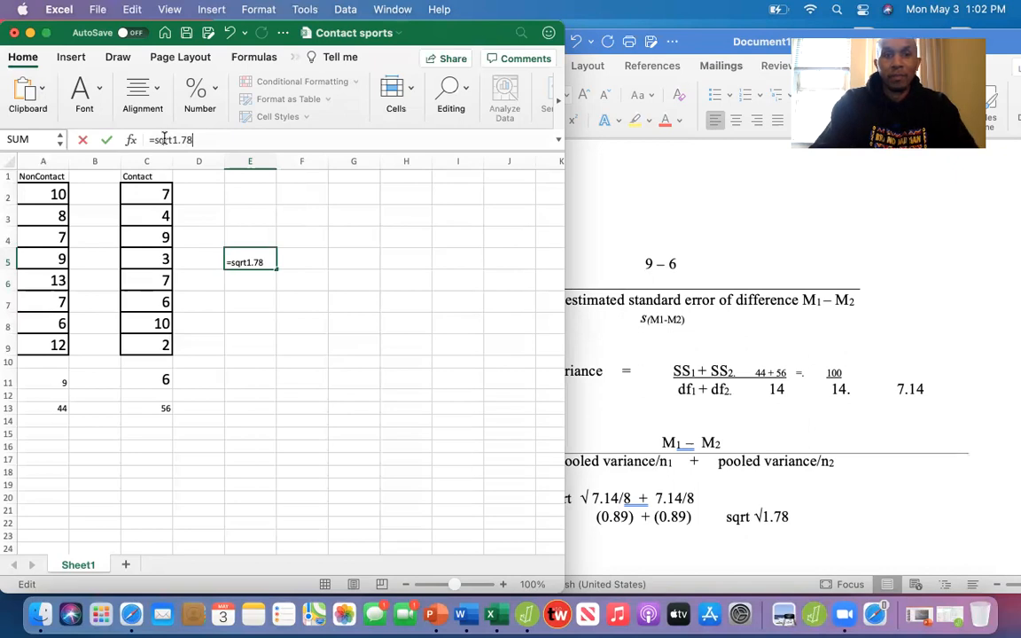
pyautogui.press('Return')
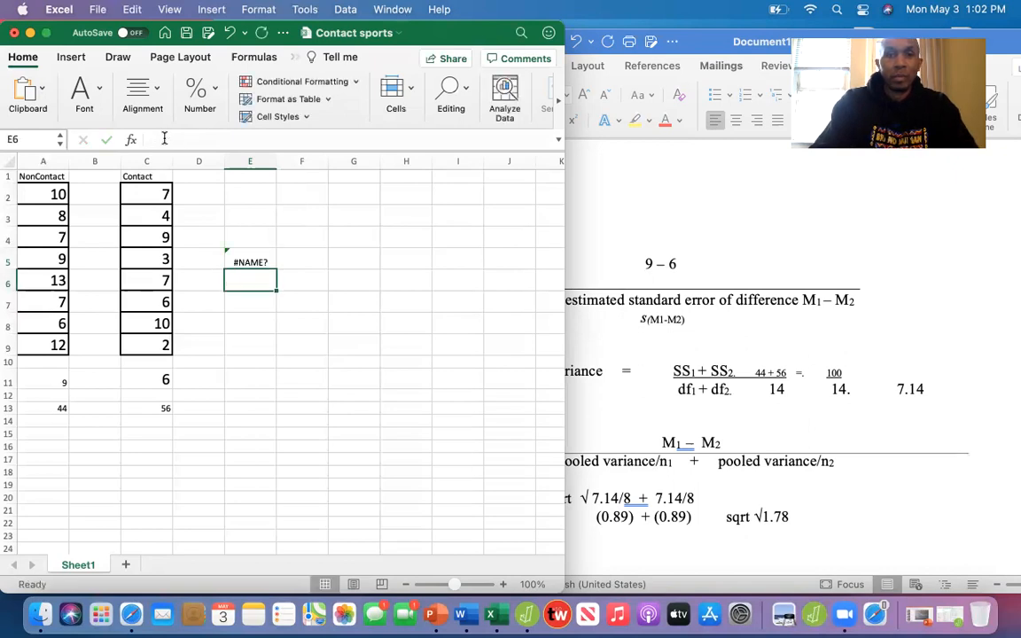
# Correct the square root formula in E5 to =sqrt(1.78) with the number in parentheses.
pyautogui.click(248, 262)
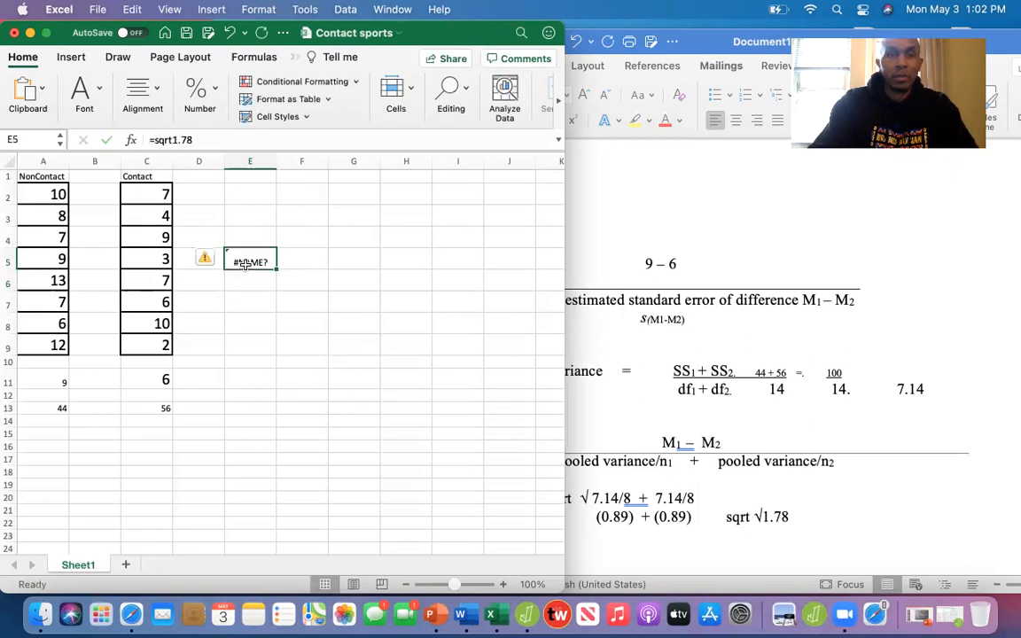
pyautogui.click(173, 140)
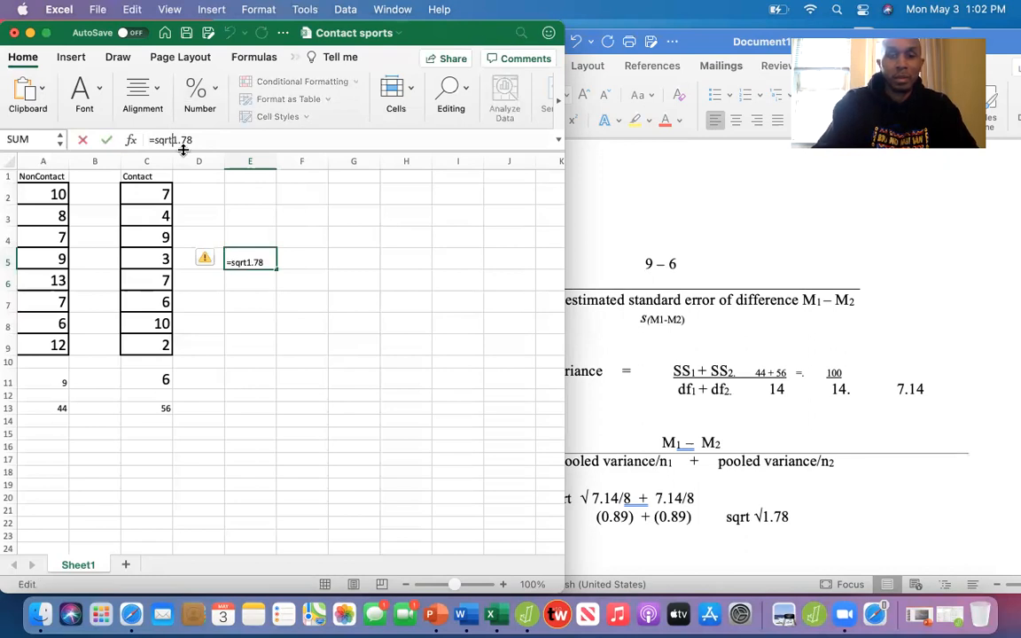
pyautogui.write('(1.78')
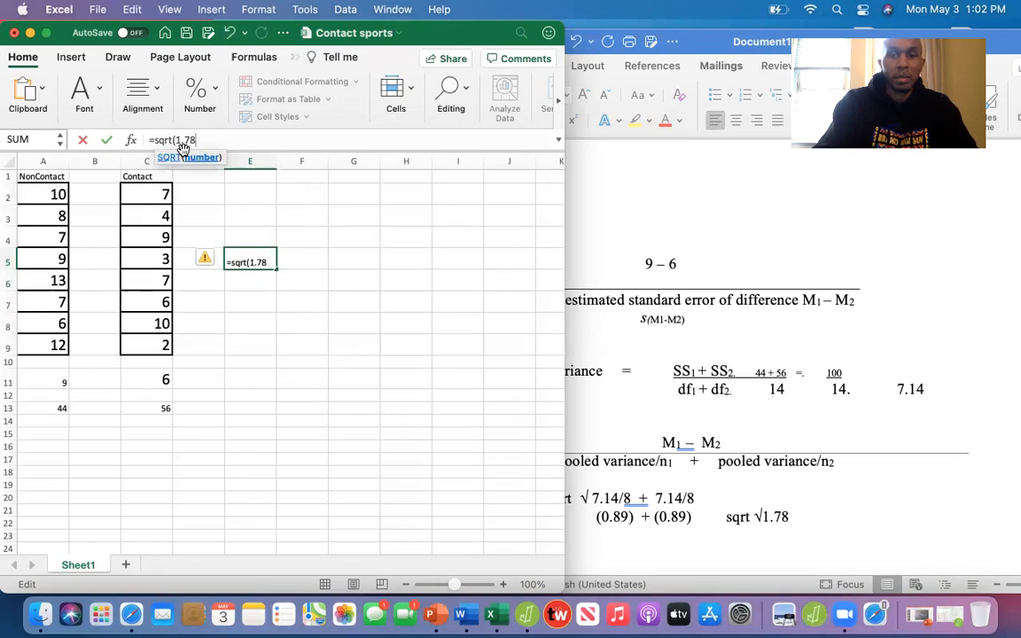
pyautogui.write(')')
pyautogui.press('Return')
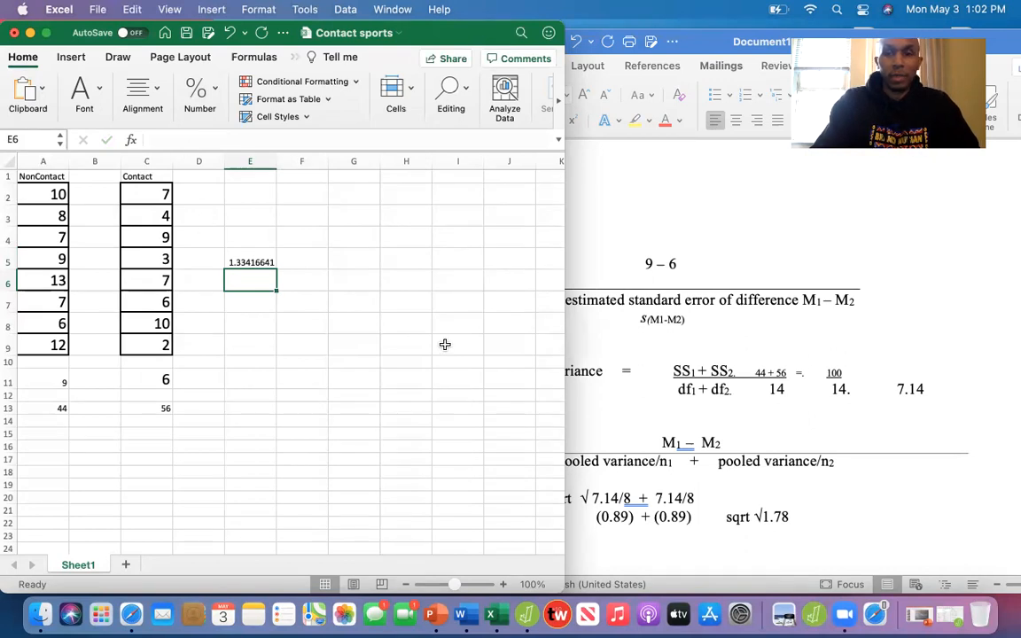
# Switch to the Word document, add = 1.33 after sqrt √1.78, and check it against E5 in the Excel workbook.
pyautogui.click(816, 519)
pyautogui.write('.  = 1.33')
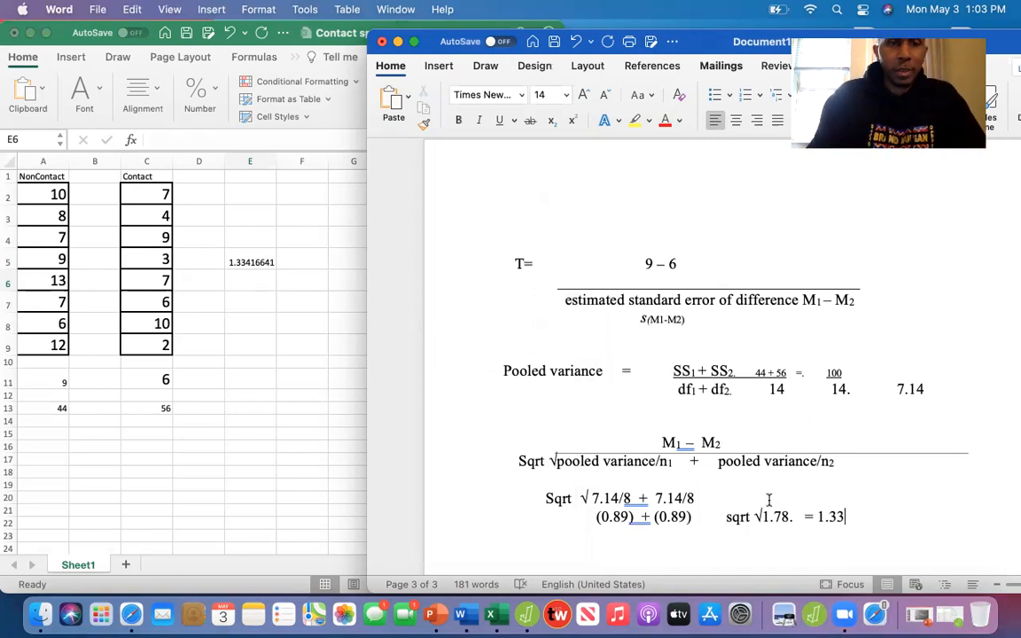
pyautogui.click(246, 265)
pyautogui.click(247, 262)
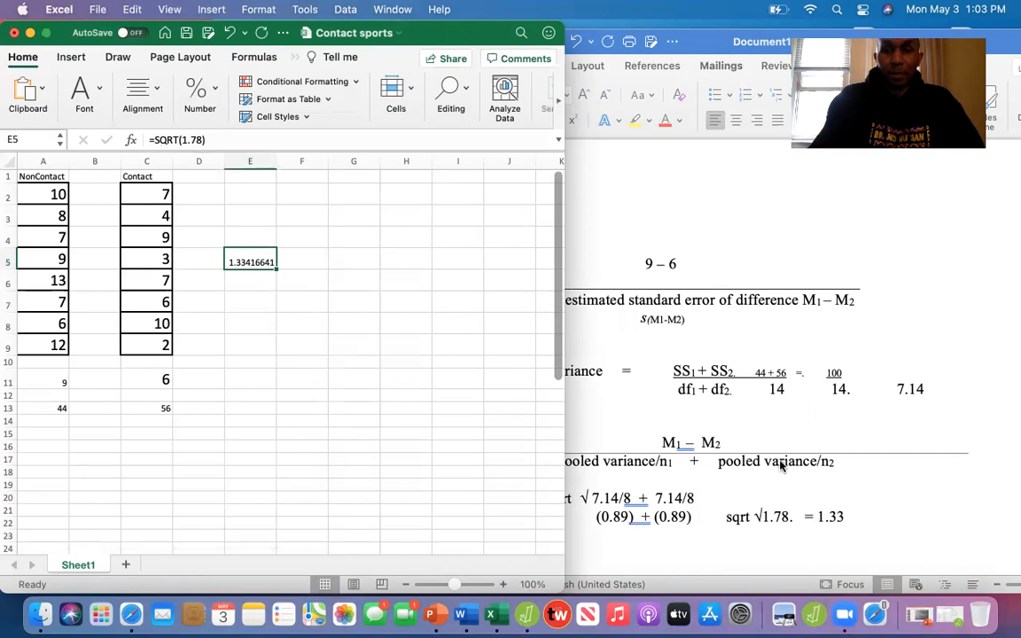
# Return to the Word document and add = 3 / 1.33 = 2.26 beside the T fraction line.
pyautogui.click(815, 505)
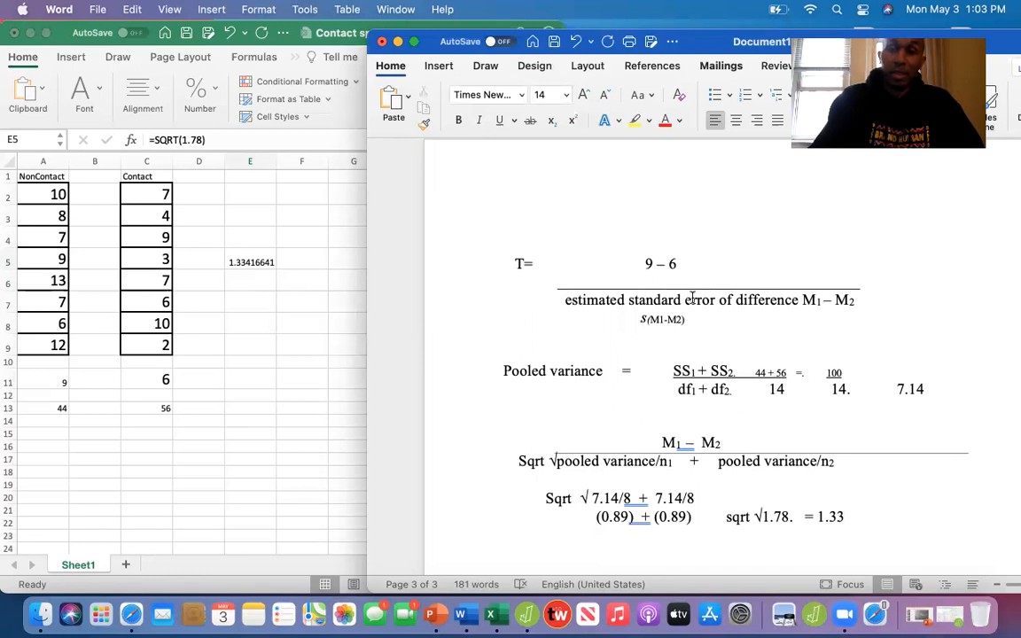
pyautogui.click(843, 501)
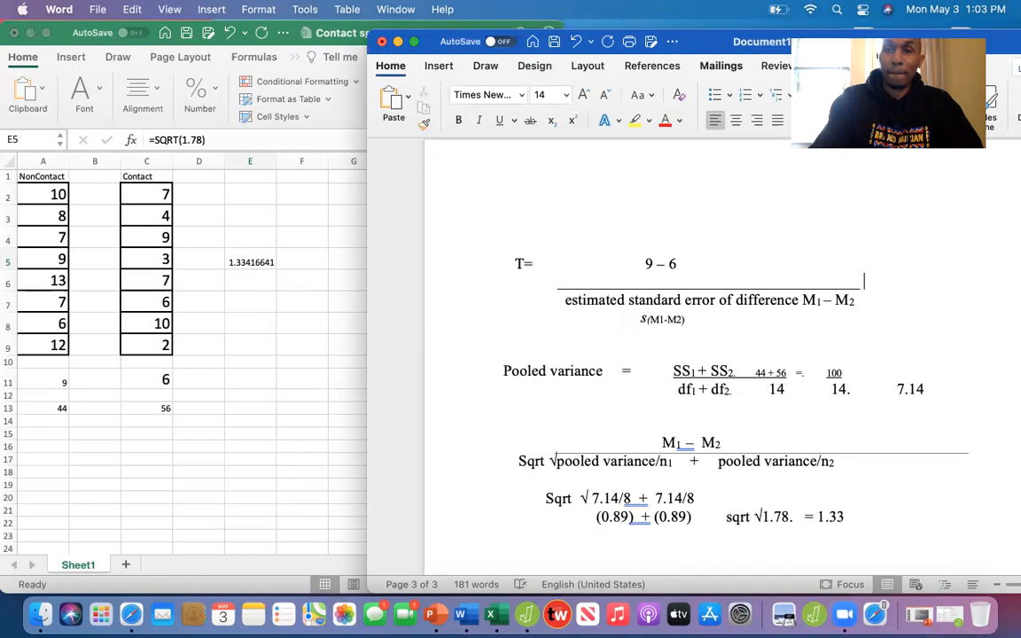
pyautogui.click(876, 281)
pyautogui.write('=   3 /')
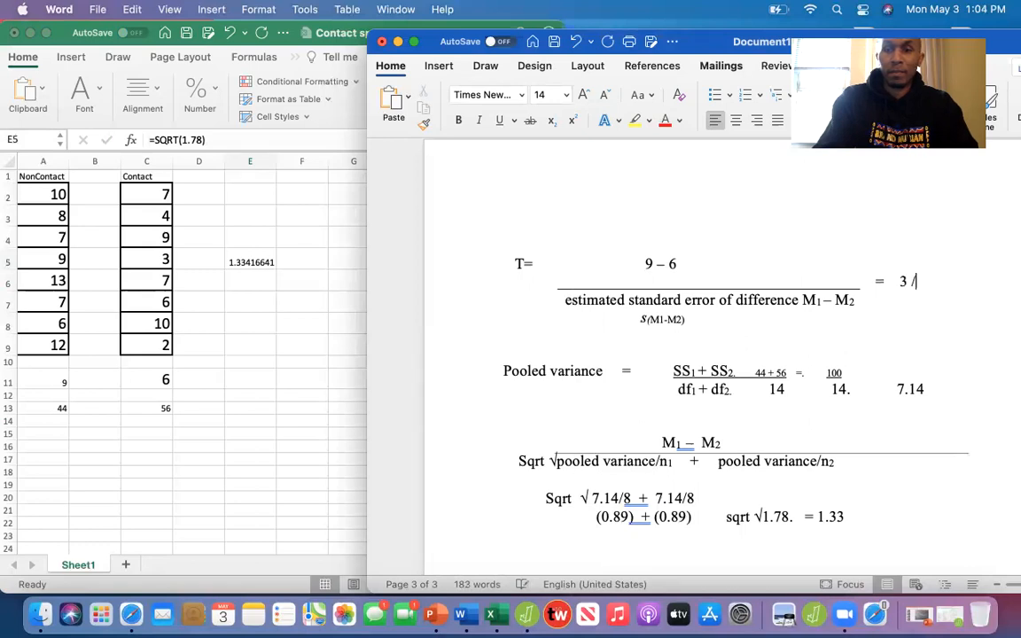
pyautogui.write(' 1.33')
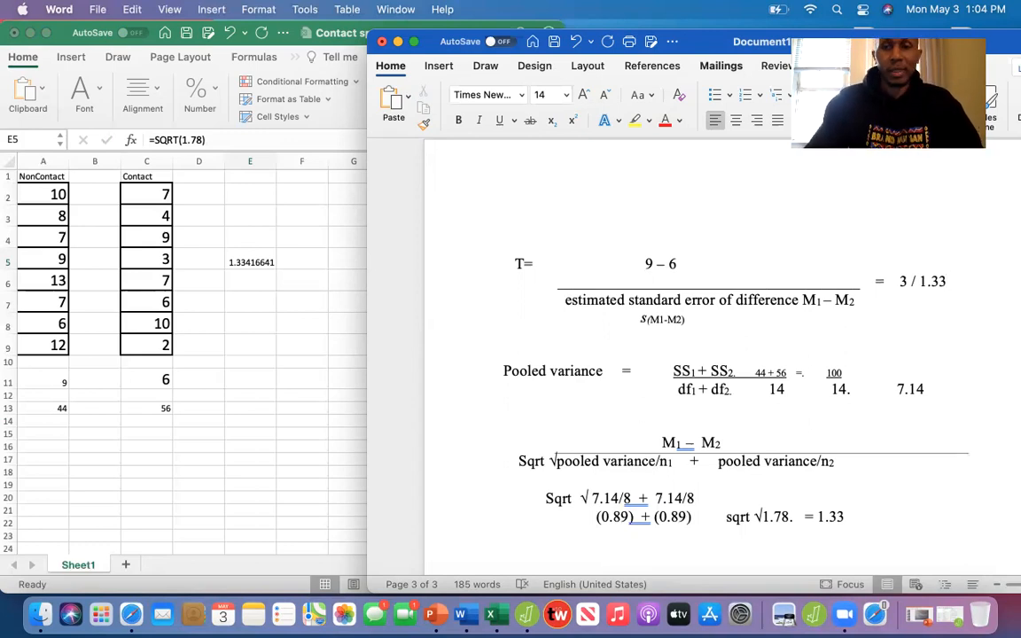
pyautogui.scroll(-1, 819, 306)
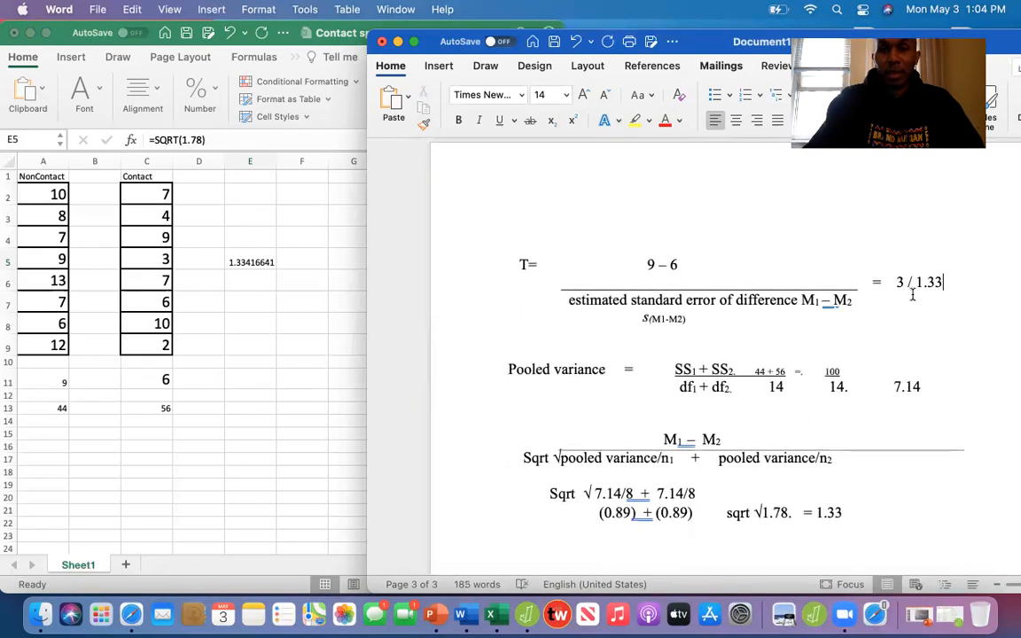
pyautogui.write('= 2')
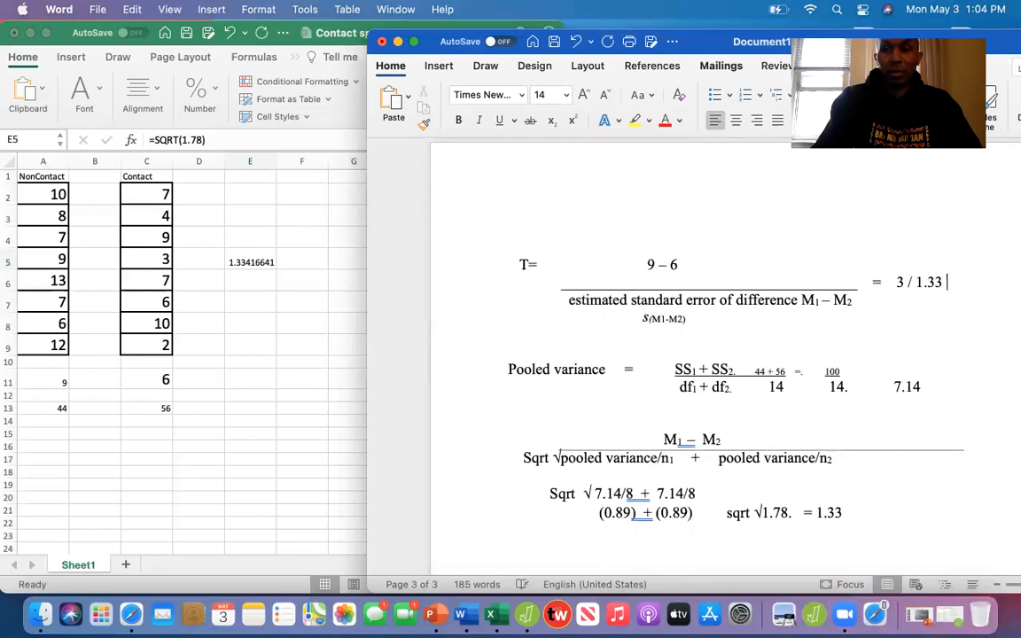
pyautogui.write('.26')
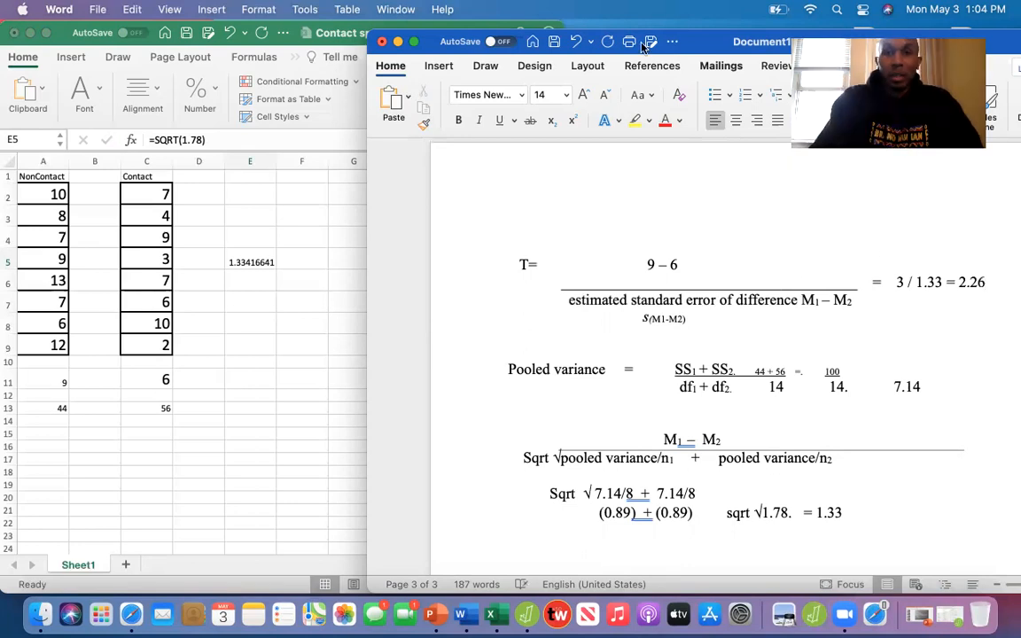
# Shift the Word window aside and review the critical and computed t values in sections 2 and 3 of the hypothesis test.
pyautogui.moveTo(668, 44); pyautogui.dragTo(583, 47)
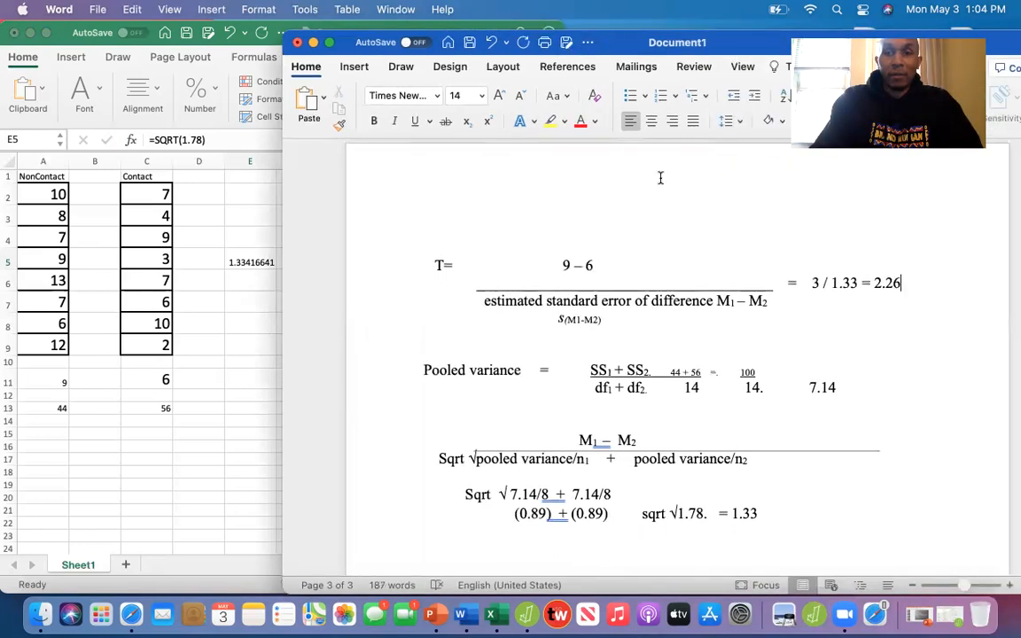
pyautogui.scroll(10, 689, 208)
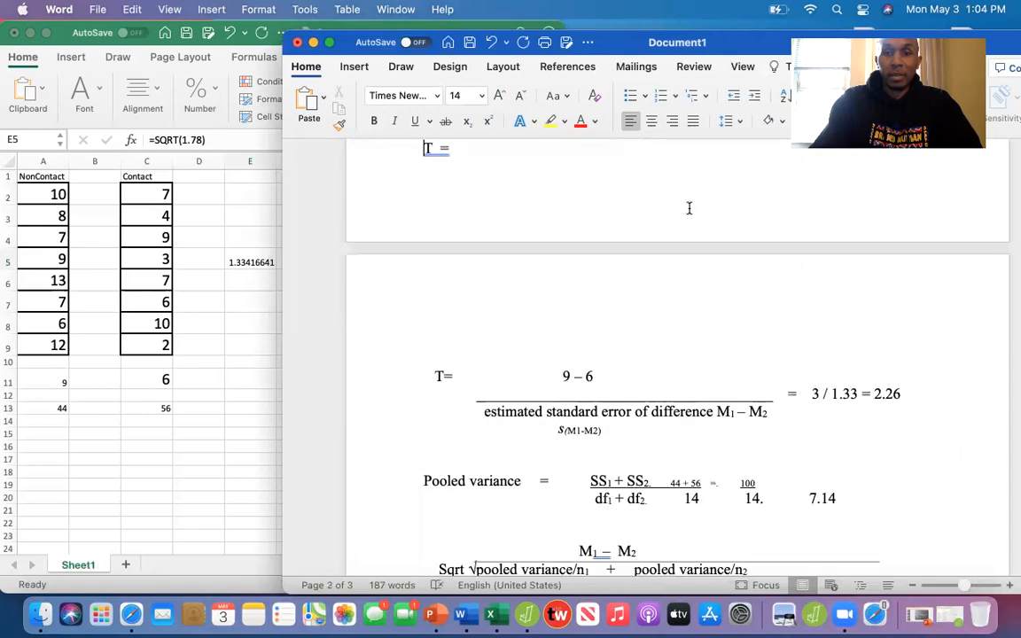
pyautogui.scroll(7, 689, 208)
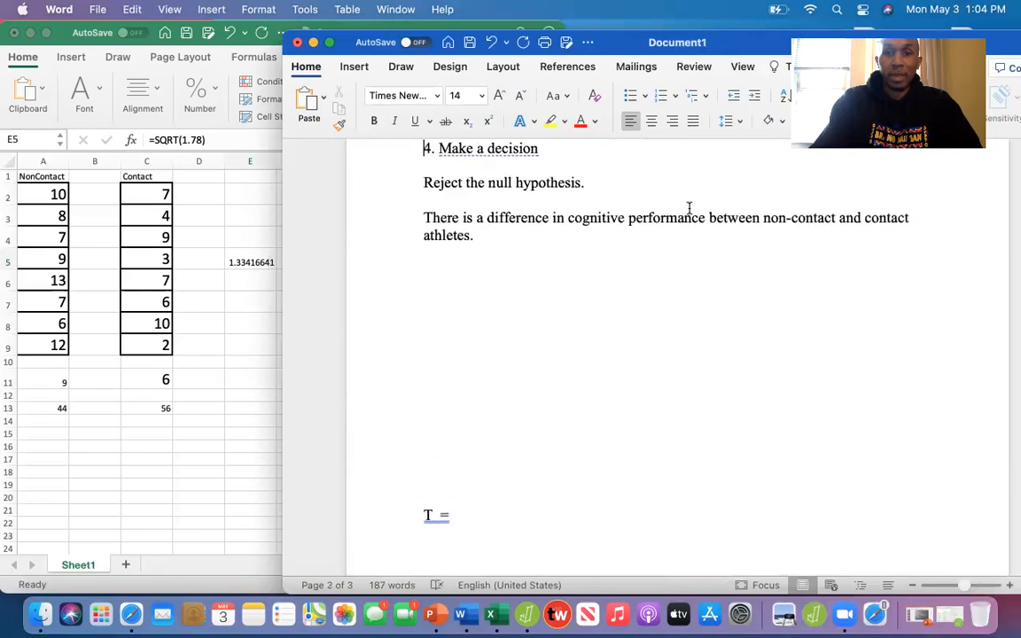
pyautogui.scroll(2, 689, 209)
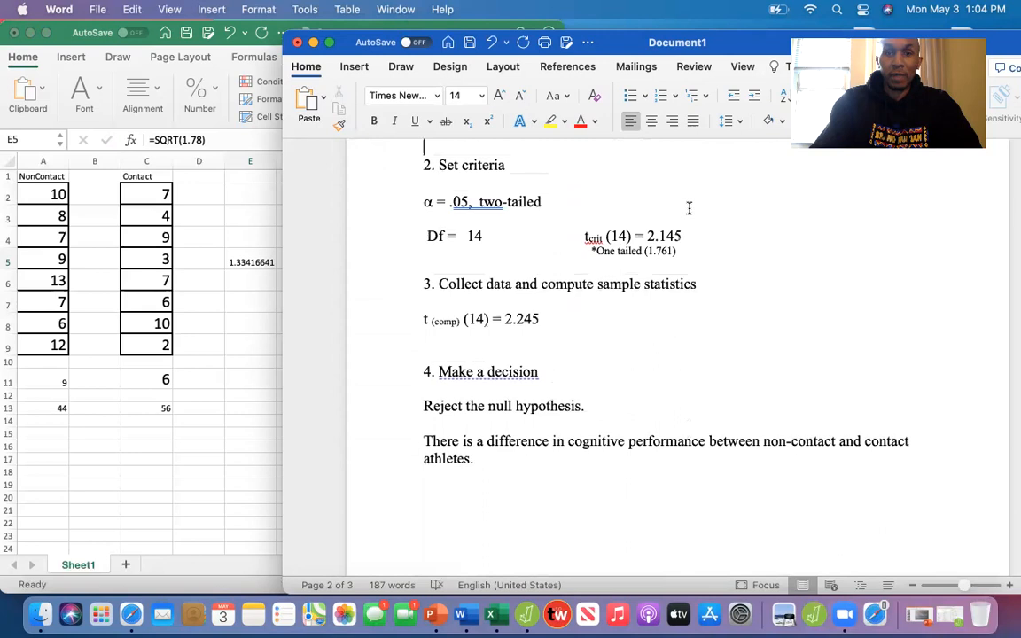
pyautogui.press('Down')
pyautogui.press('Down')
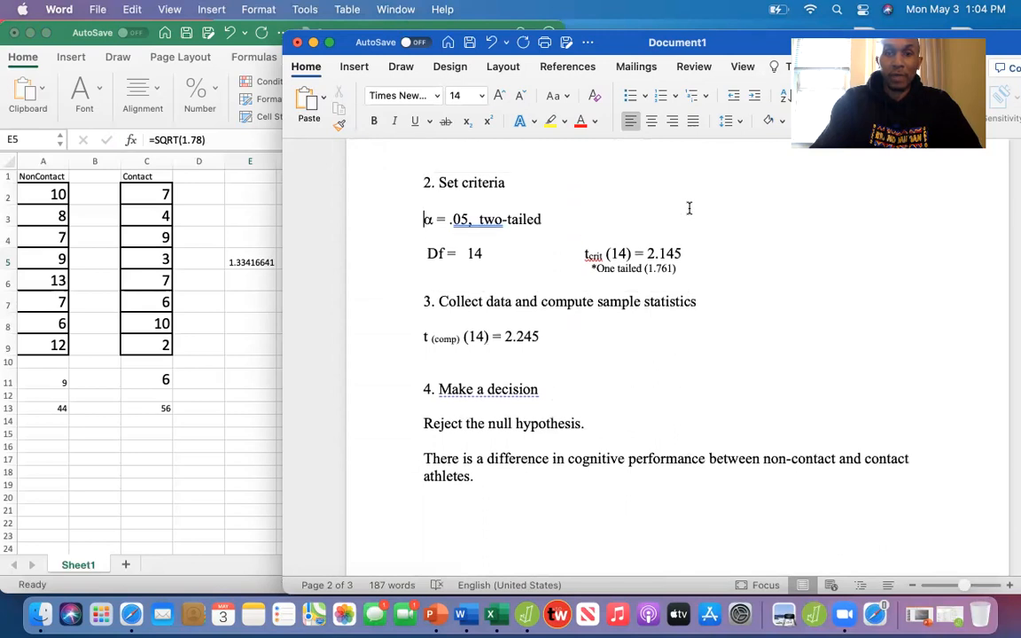
pyautogui.press('Down')
pyautogui.press('Down')
pyautogui.press('Down')
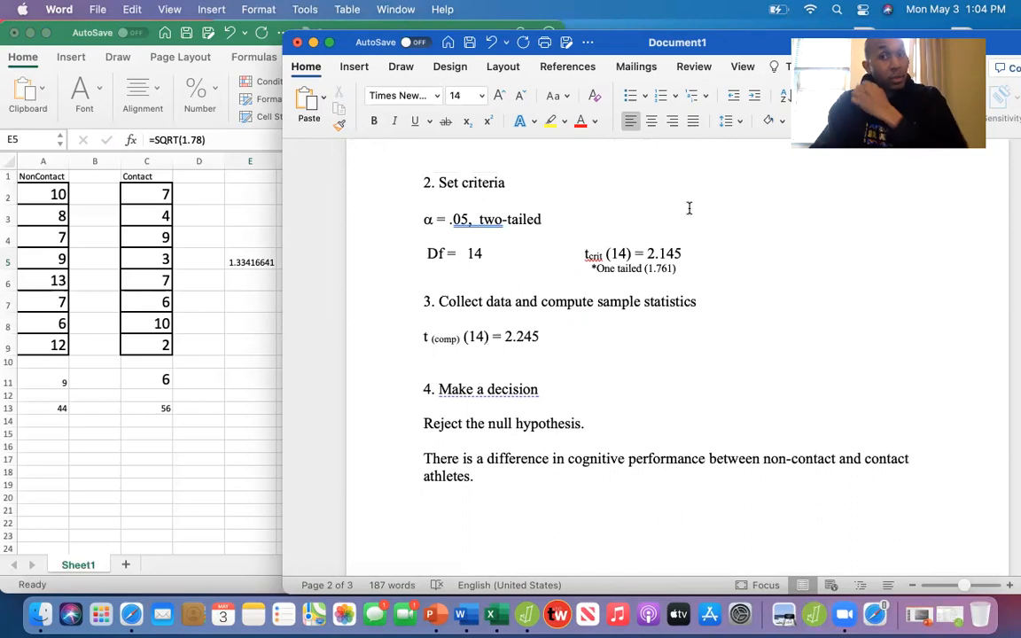
# Go back down to the hand calculation on page 3 and review the T, pooled variance and square root lines.
pyautogui.press('Down')
pyautogui.press('Down')
pyautogui.press('Down')
pyautogui.press('Down')
pyautogui.press('Down')
pyautogui.press('Down')
pyautogui.press('Down')
pyautogui.press('Down')
pyautogui.press('Down')
pyautogui.press('Down')
pyautogui.press('Down')
pyautogui.press('Down')
pyautogui.press('Down')
pyautogui.press('Down')
pyautogui.press('Down')
pyautogui.press('Down')
pyautogui.press('Down')
pyautogui.press('Down')
pyautogui.press('Down')
pyautogui.press('Down')
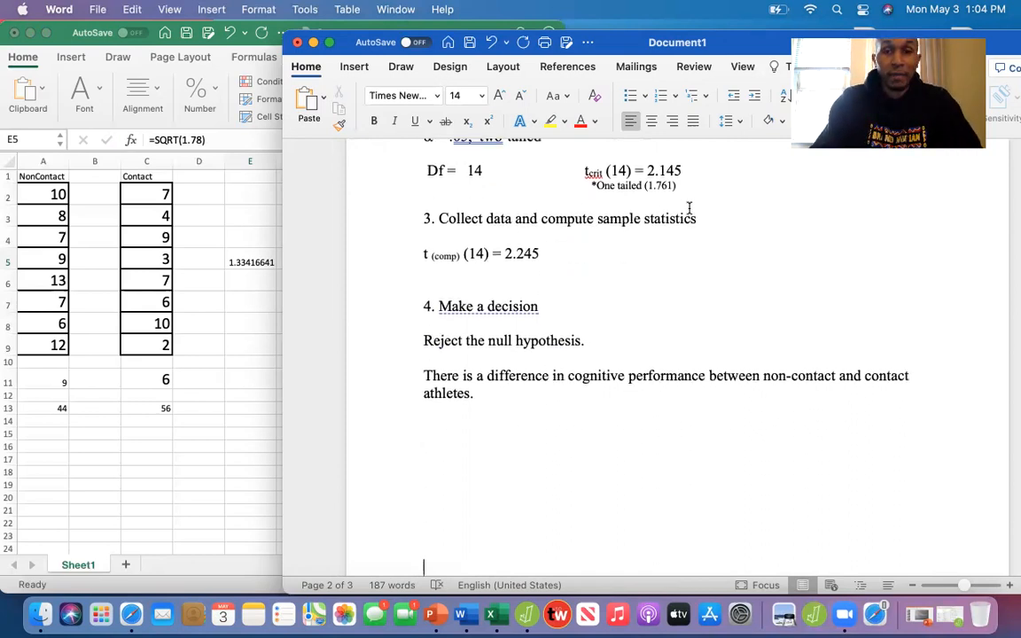
pyautogui.press('Down')
pyautogui.press('Down')
pyautogui.press('Down')
pyautogui.press('Down')
pyautogui.press('Down')
pyautogui.press('Down')
pyautogui.press('Down')
pyautogui.press('Down')
pyautogui.press('Down')
pyautogui.press('Down')
pyautogui.press('Down')
pyautogui.press('Down')
pyautogui.press('Down')
pyautogui.press('Down')
pyautogui.press('Down')
pyautogui.press('Down')
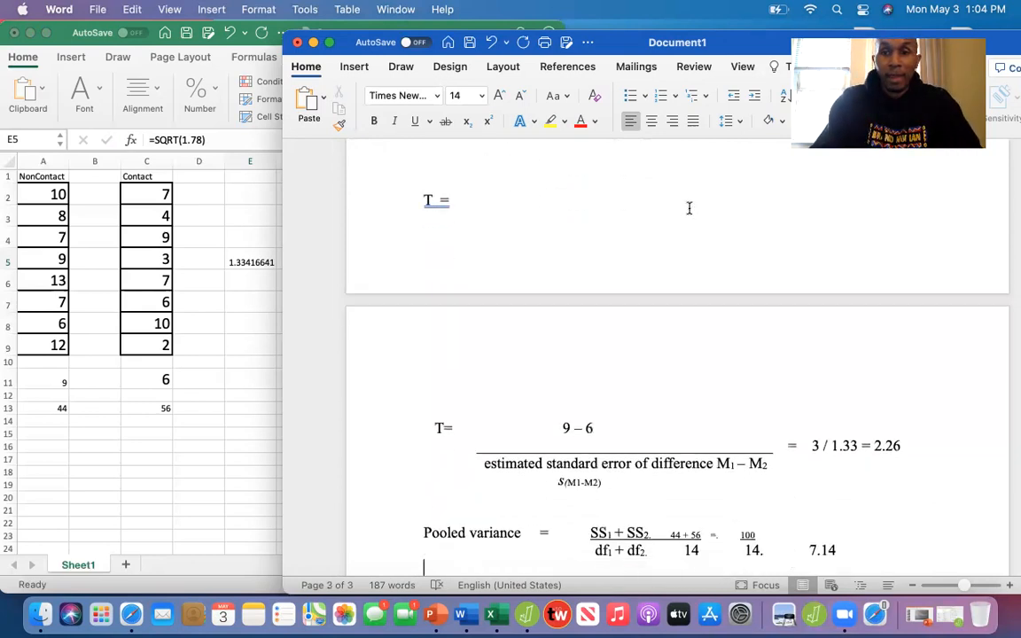
pyautogui.press('Down')
pyautogui.press('Down')
pyautogui.press('Down')
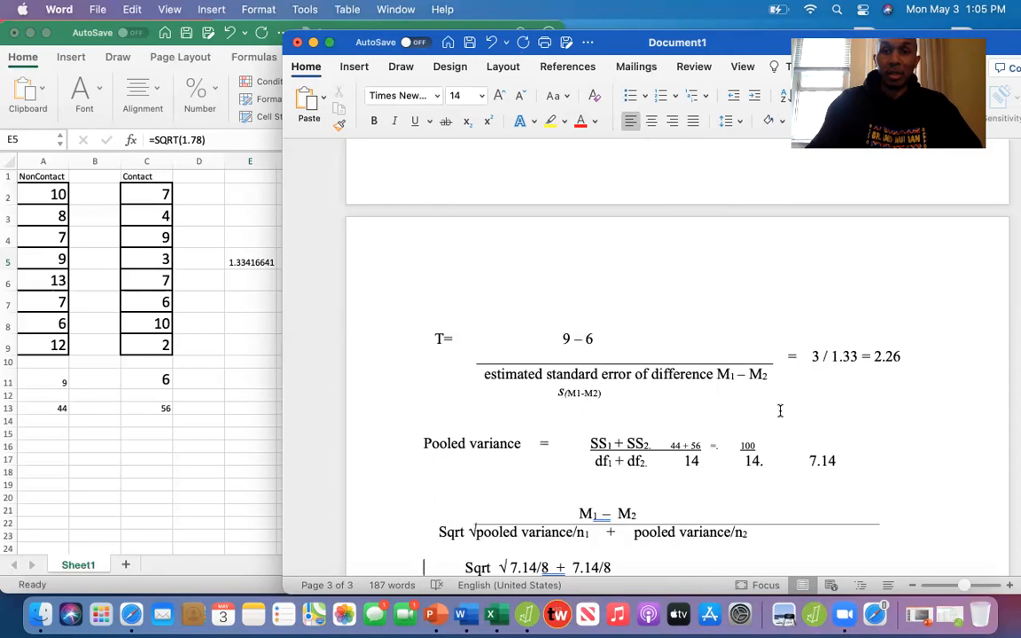
pyautogui.press('Down')
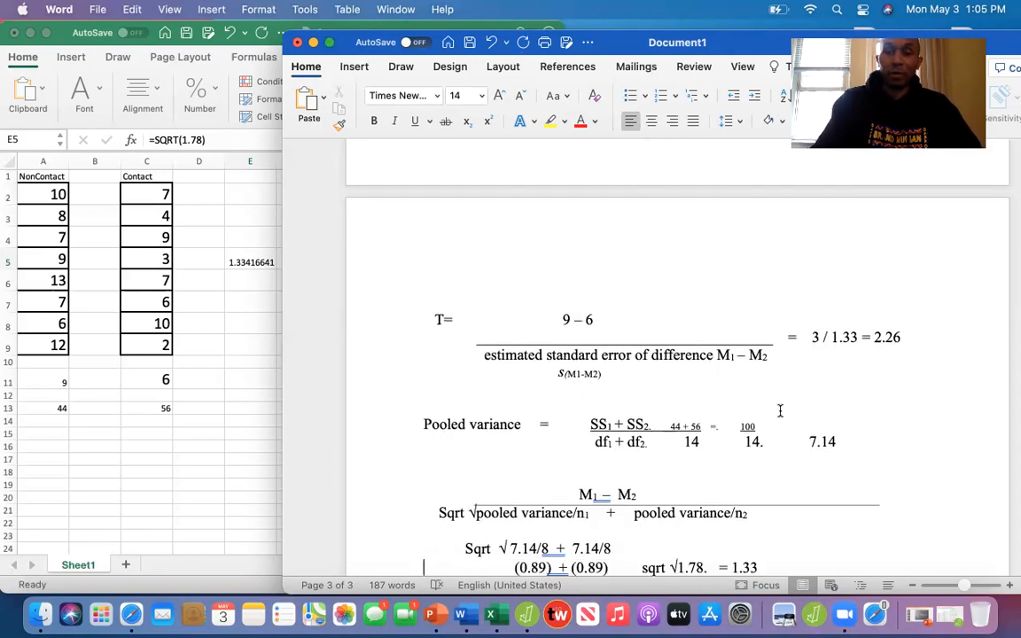
pyautogui.scroll(-1, 780, 411)
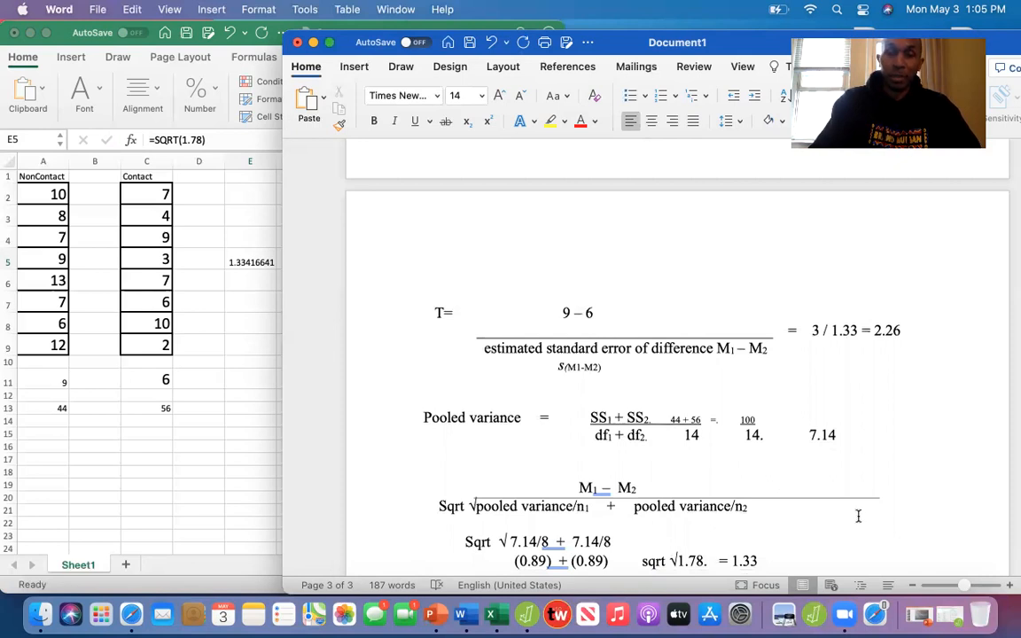